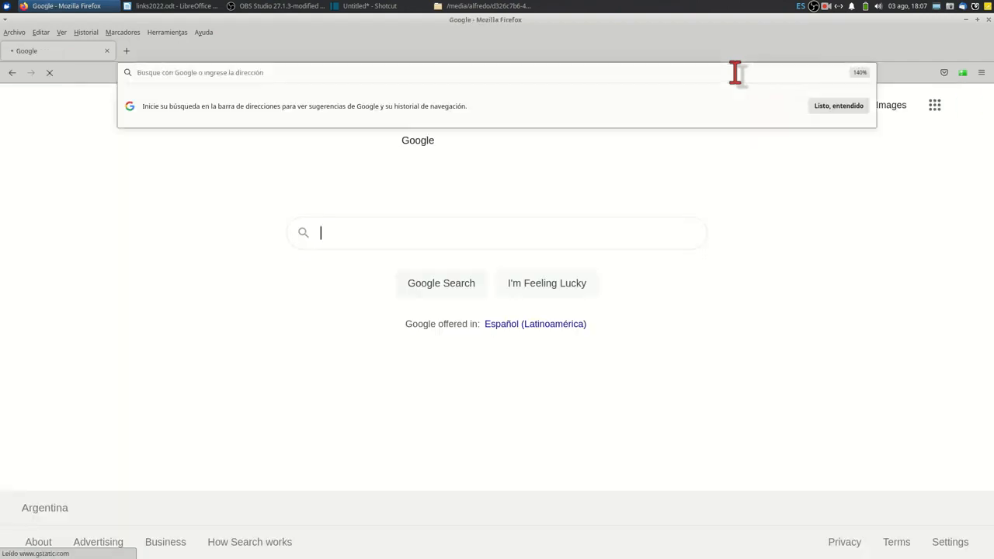
# Open Google Forms from the Google apps list and create a new blank form.
pyautogui.click(862, 103)
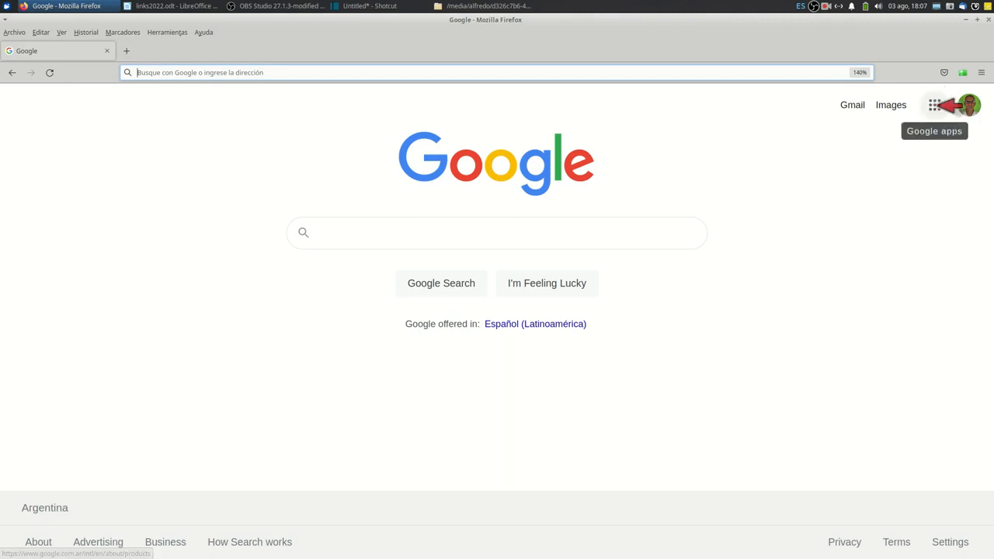
pyautogui.click(935, 105)
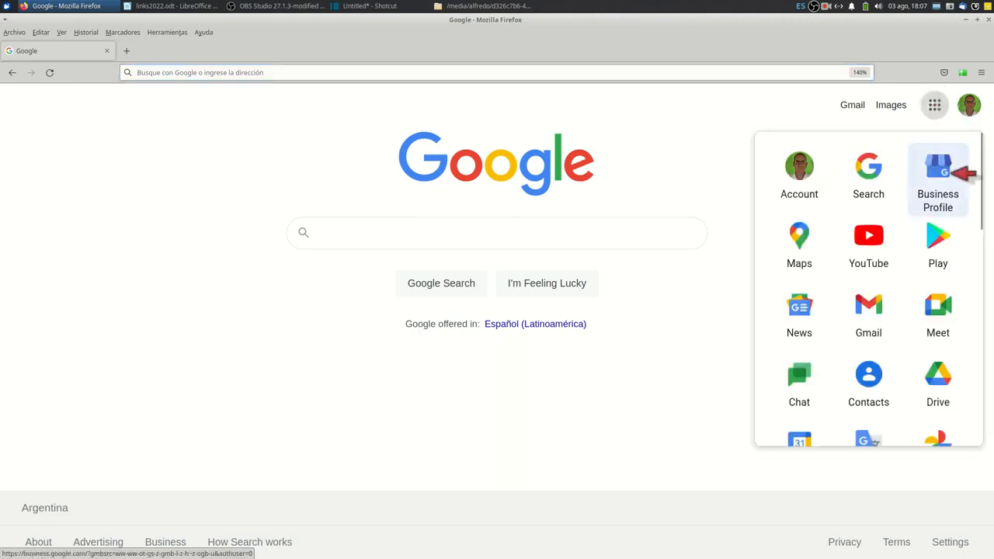
pyautogui.scroll(-8, 905, 221)
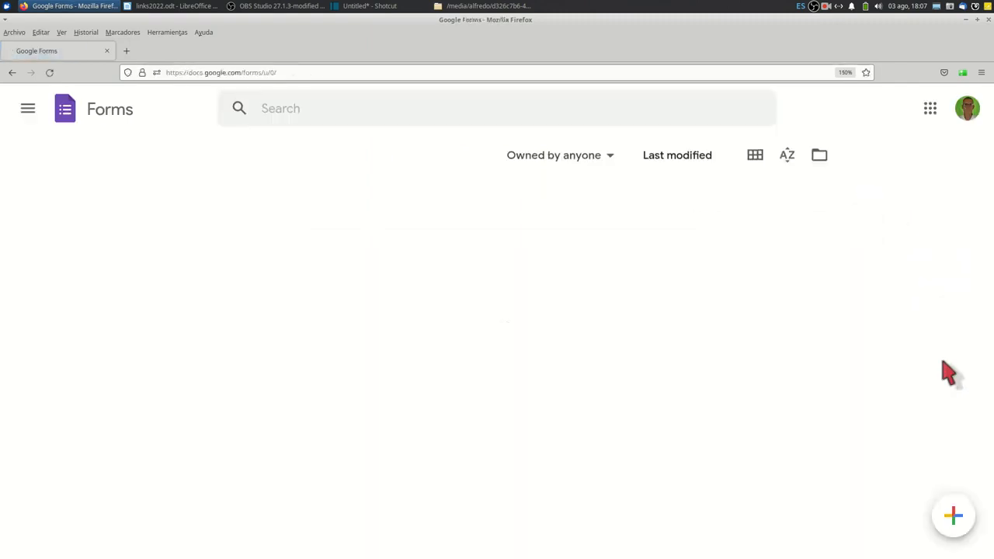
pyautogui.moveTo(953, 508)
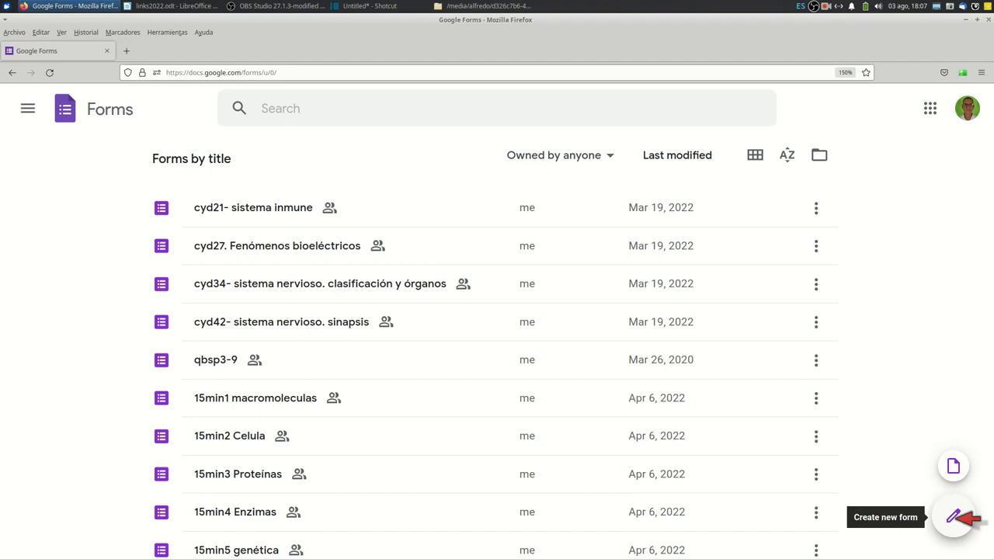
pyautogui.click(959, 517)
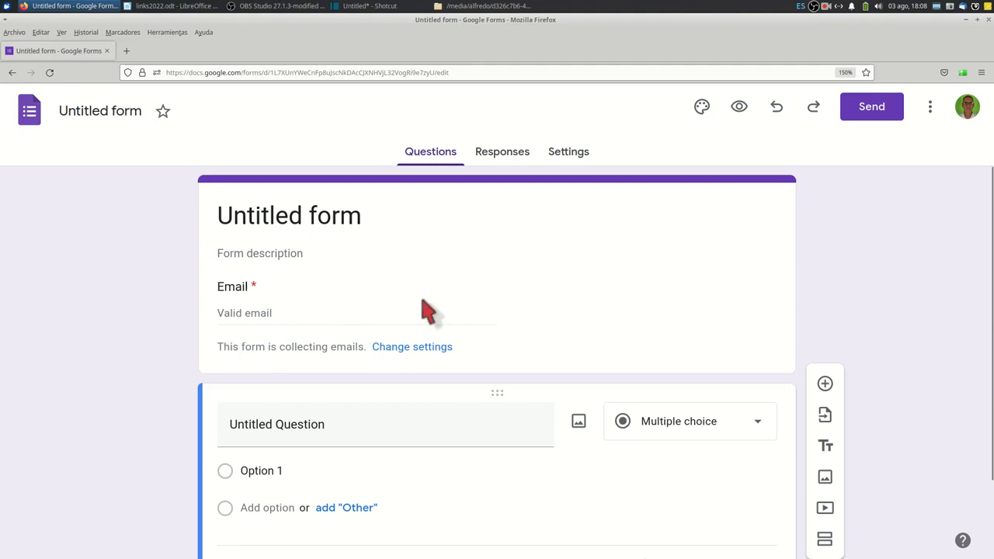
# Replace the form's title with "Formulario de prueba".
pyautogui.click(381, 222)
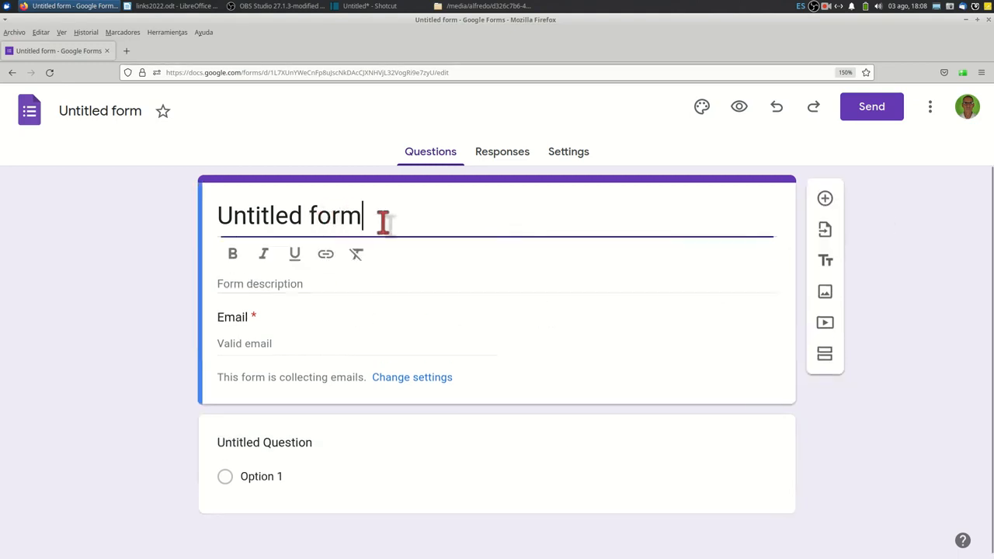
pyautogui.moveTo(381, 222); pyautogui.dragTo(153, 237)
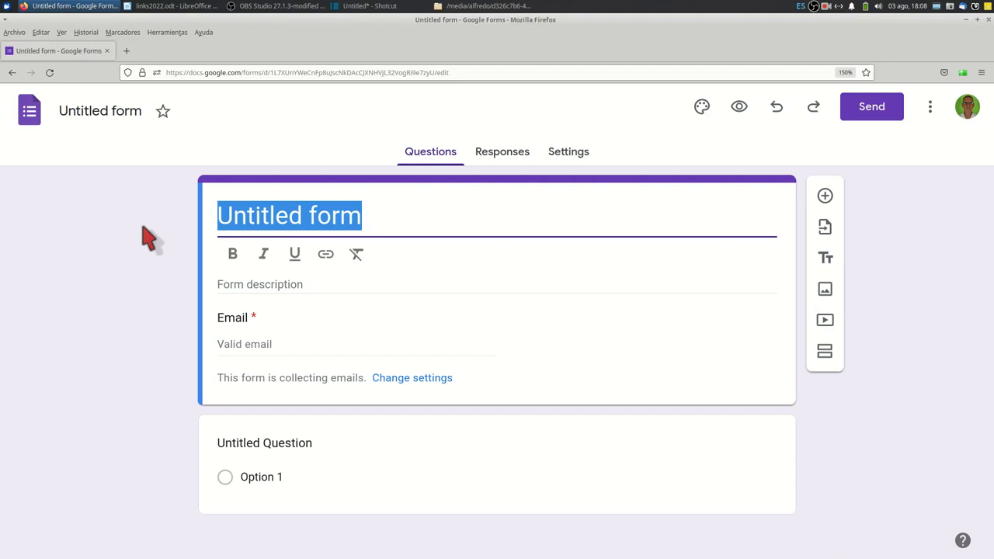
pyautogui.write('Form')
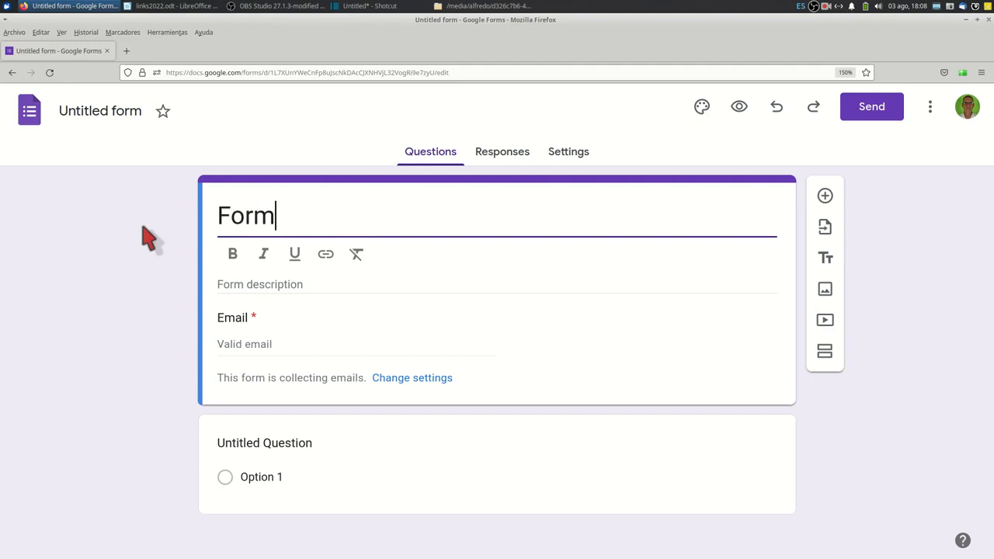
pyautogui.write('ulario ')
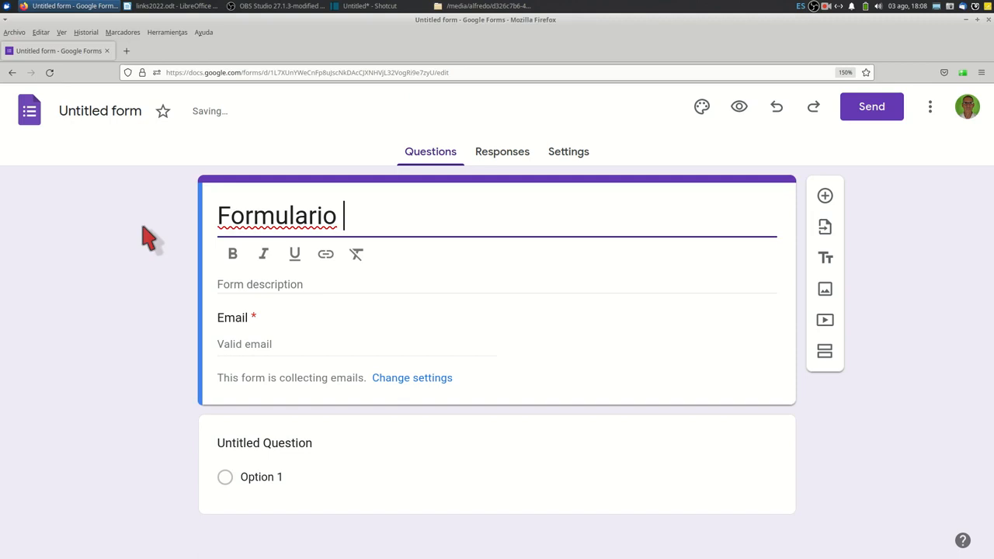
pyautogui.write('de prueba')
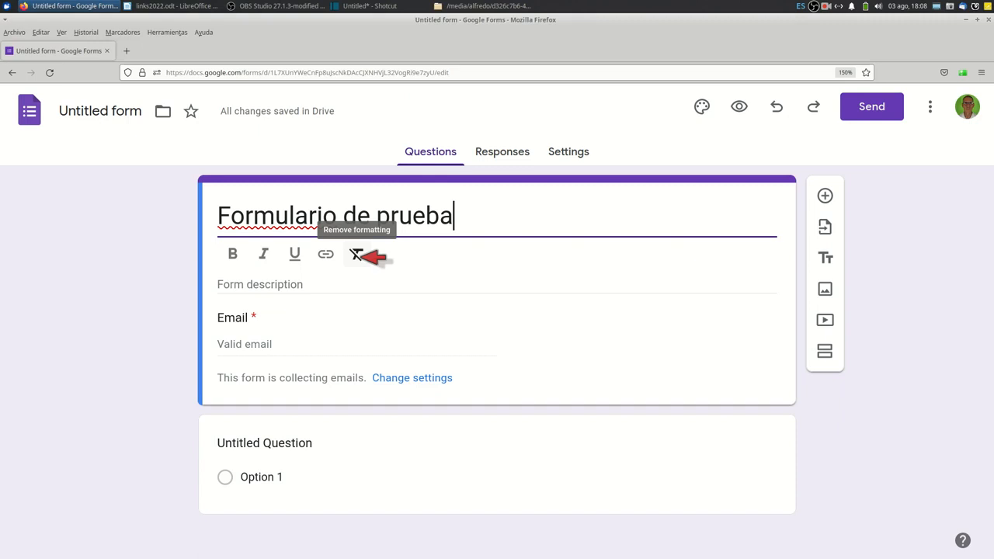
# Enter "Formulario realizado para mostrar cómo armarlo" as the form description.
pyautogui.click(259, 282)
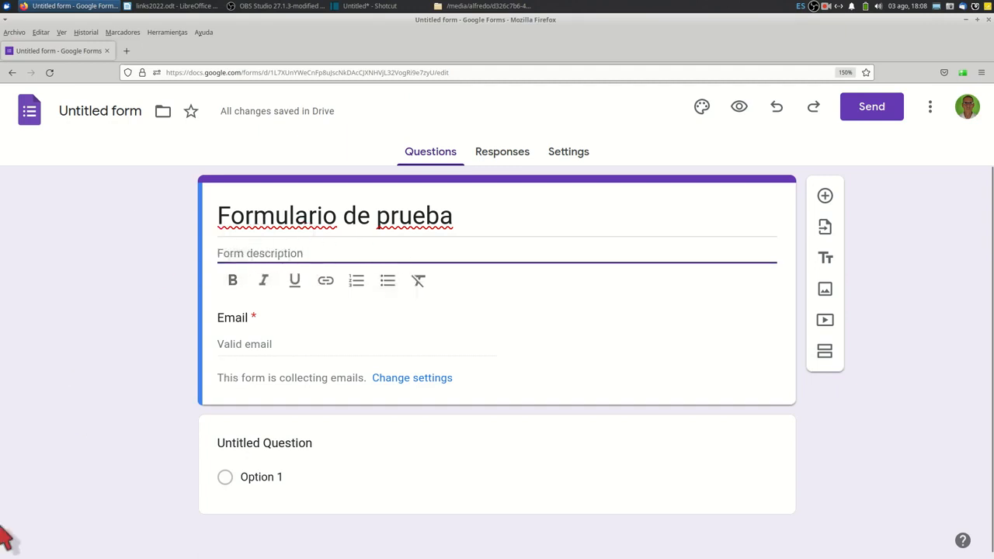
pyautogui.write('Formu')
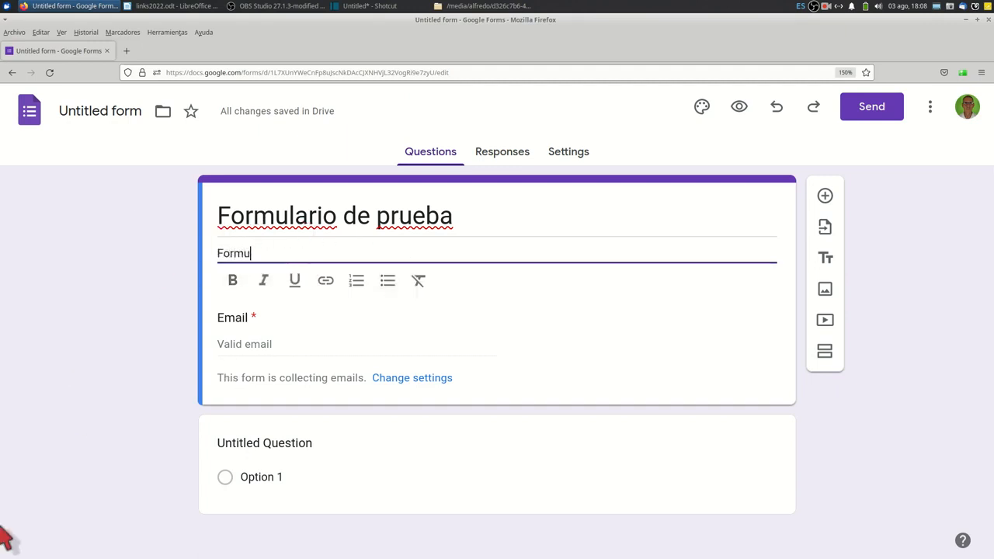
pyautogui.write('laroi')
pyautogui.press('BackSpace')
pyautogui.press('BackSpace')
pyautogui.press('BackSpace')
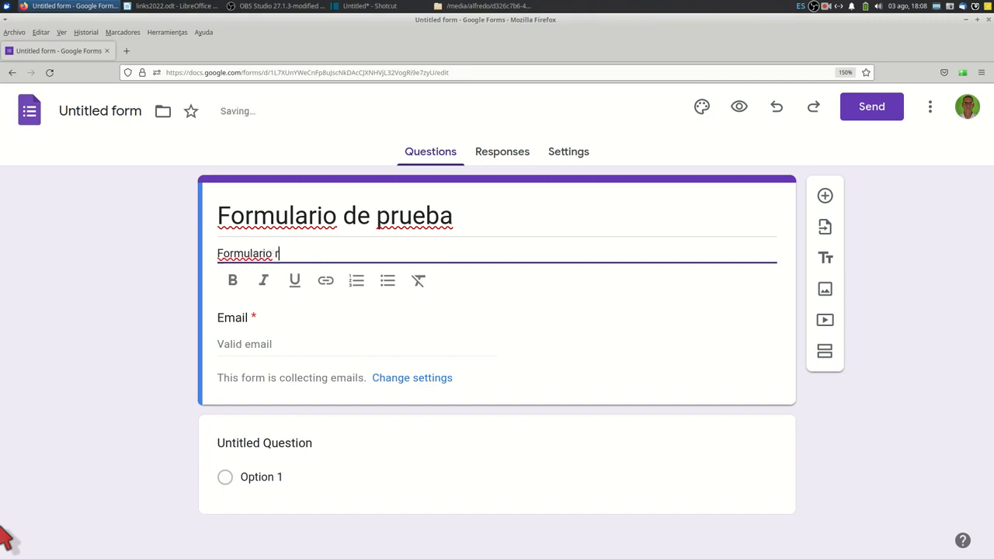
pyautogui.write('io realizado para mostrar c')
pyautogui.write('ò')
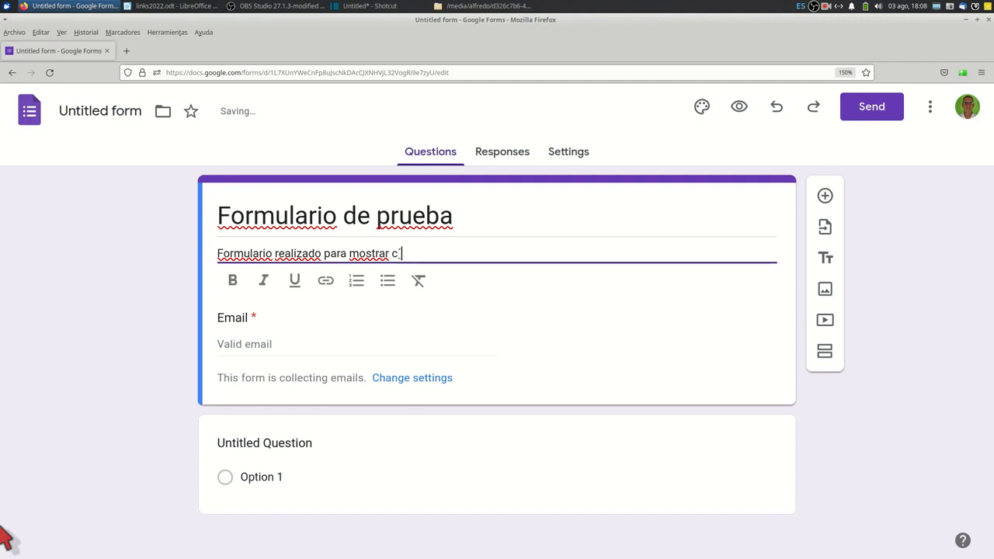
pyautogui.write('o armarlo')
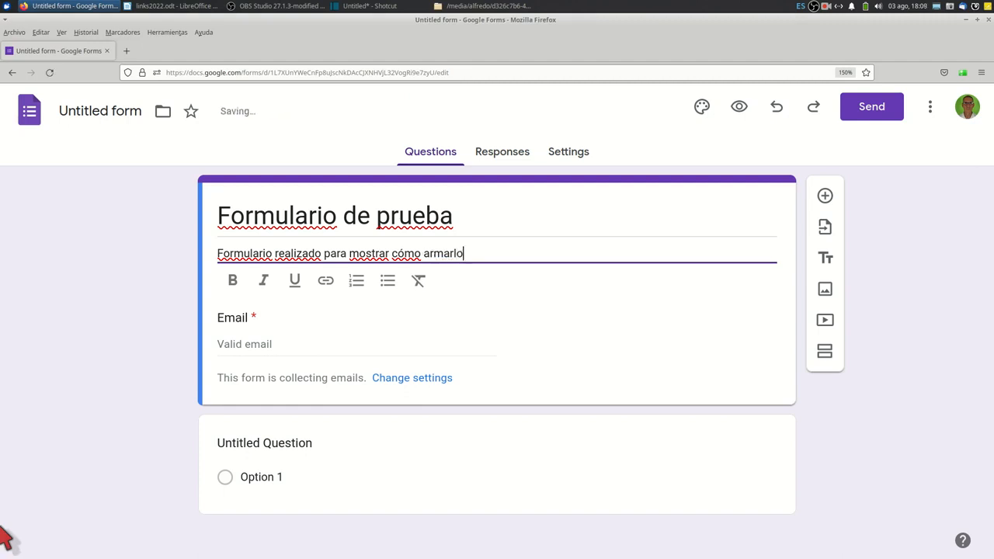
pyautogui.click(169, 306)
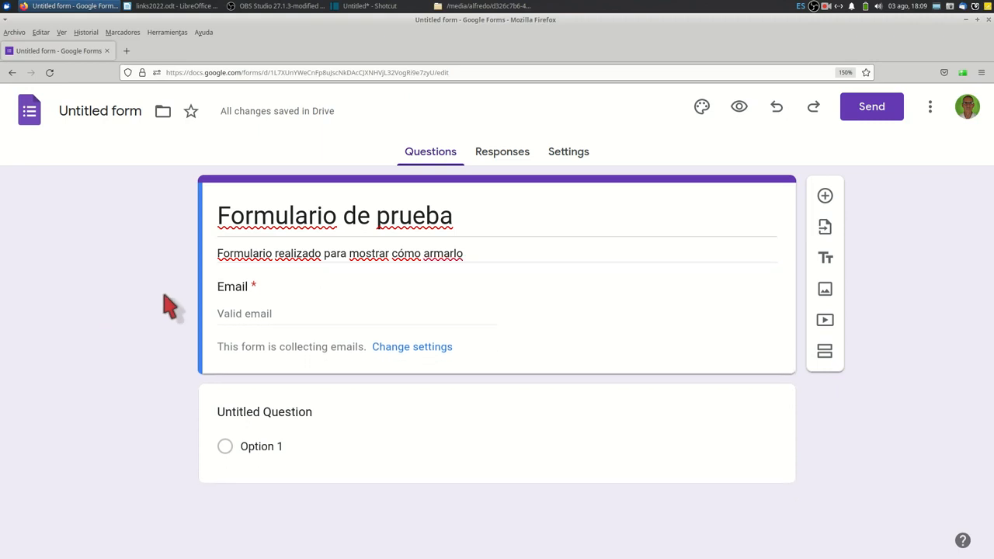
# Make the form a quiz in its settings and set the default question point value to 25 points.
pyautogui.click(591, 151)
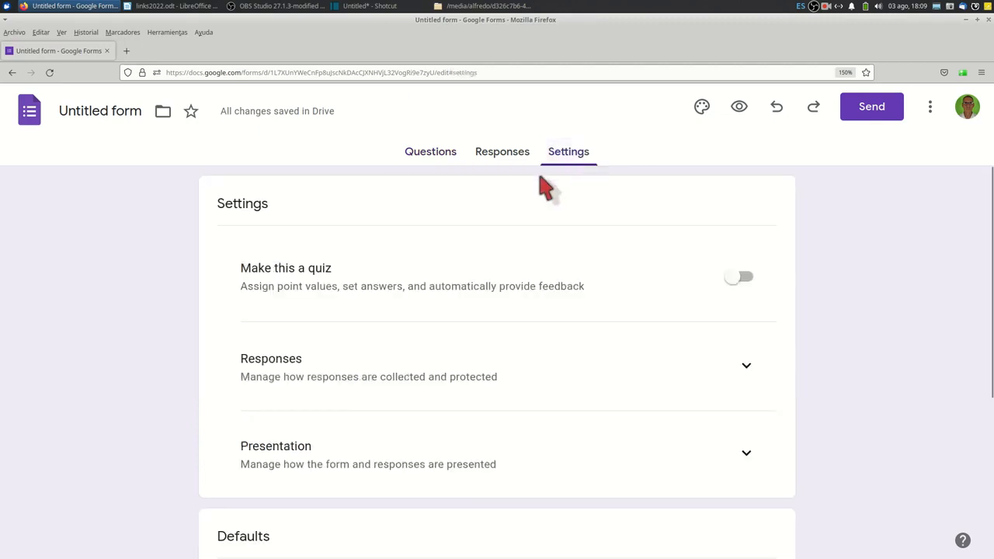
pyautogui.click(760, 276)
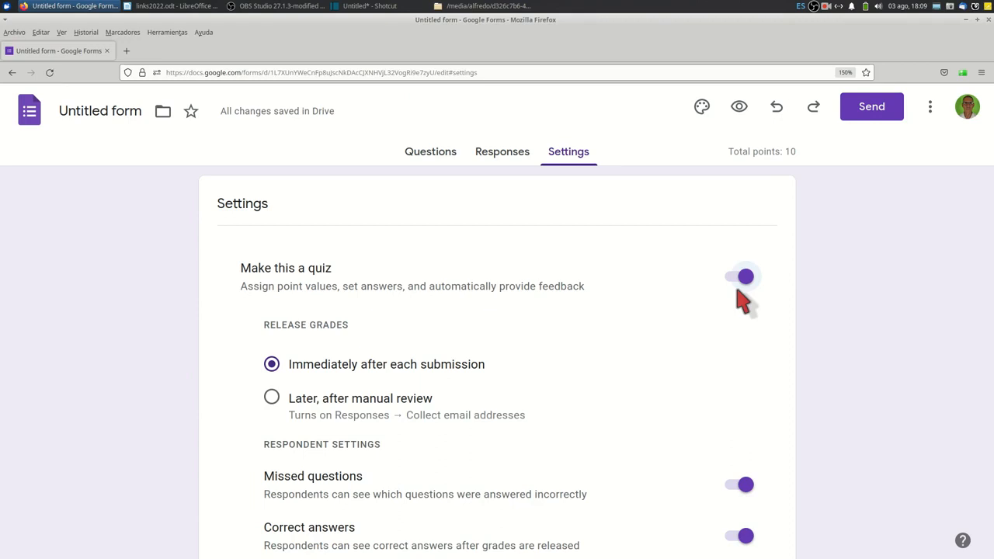
pyautogui.scroll(-5, 741, 299)
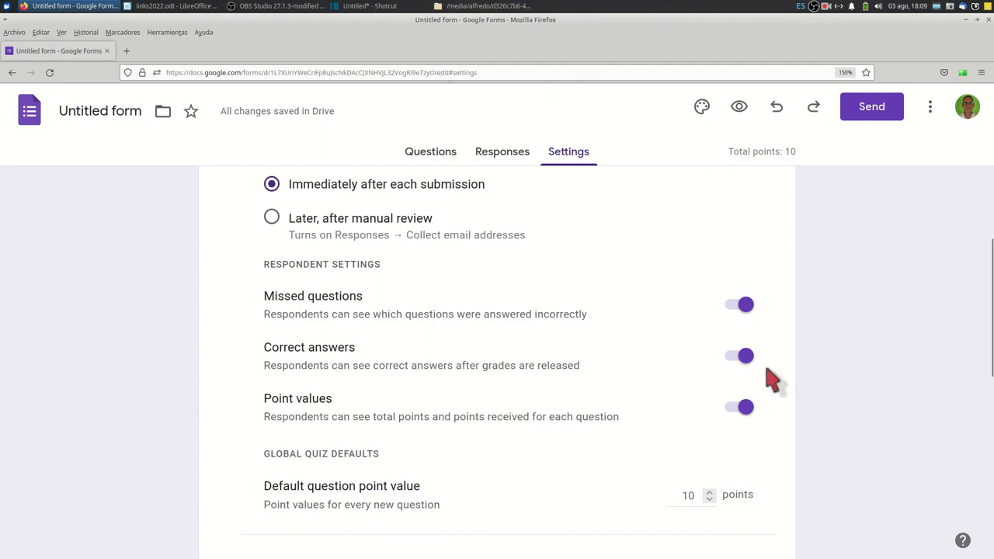
pyautogui.scroll(2, 365, 217)
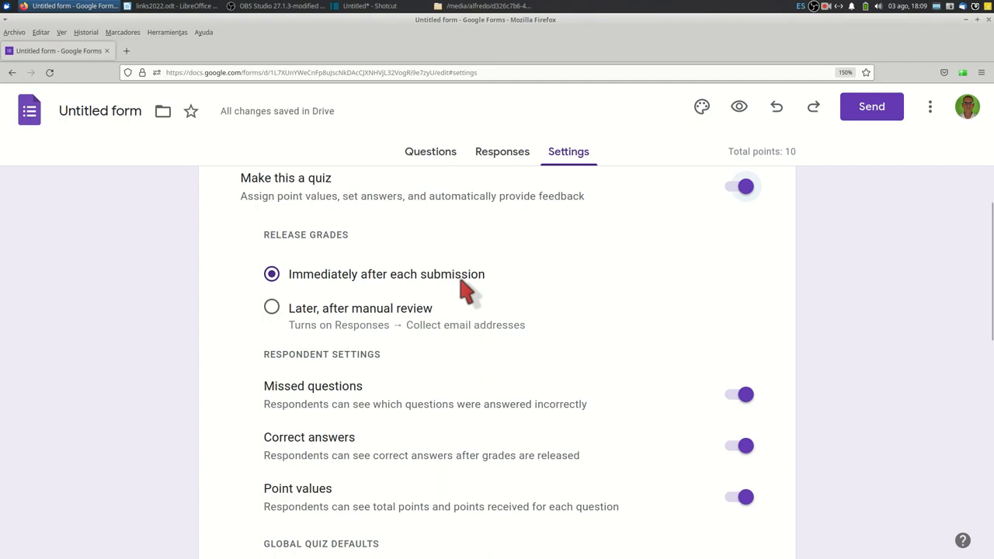
pyautogui.scroll(-2, 465, 291)
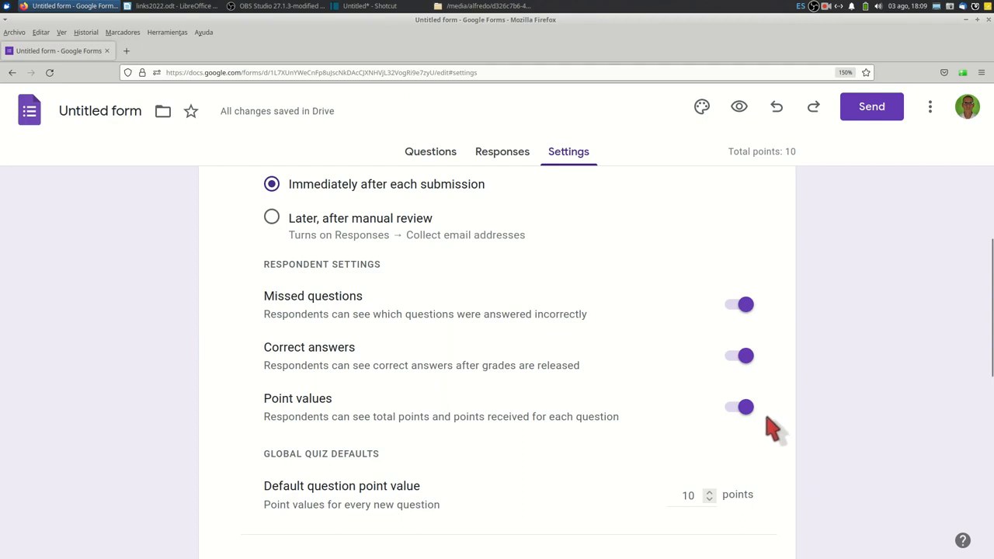
pyautogui.scroll(-2, 772, 428)
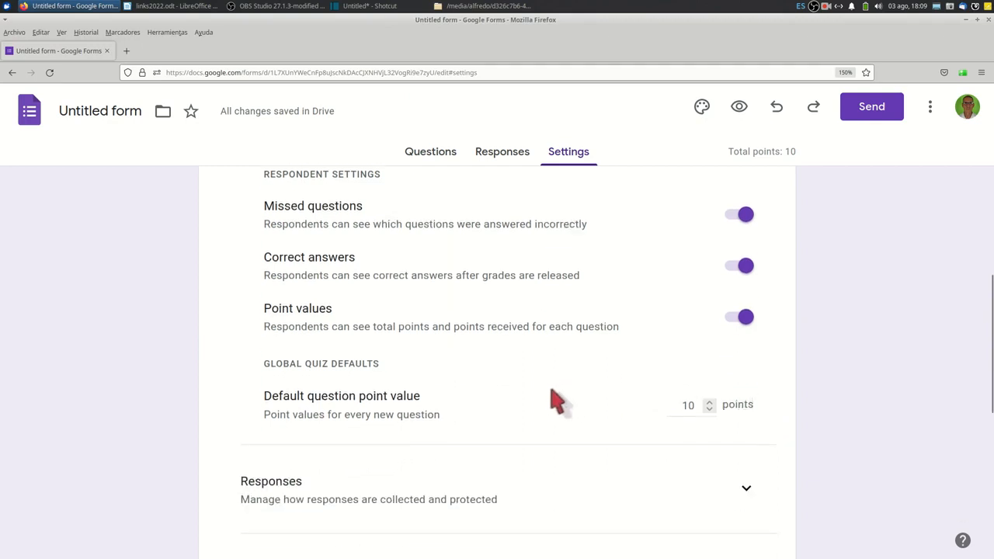
pyautogui.click(691, 404)
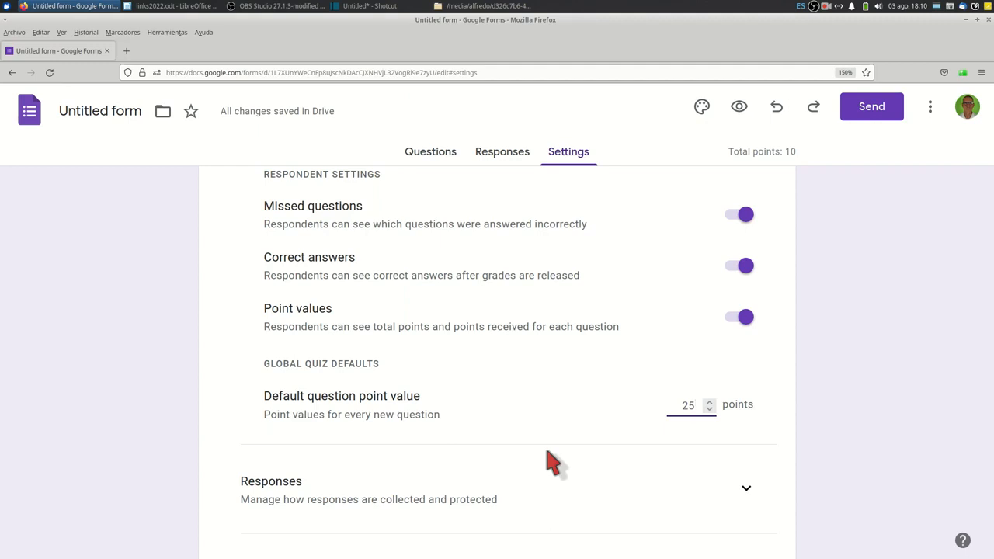
# Configure the response settings to collect email addresses and always send responders a copy of their response.
pyautogui.scroll(-5, 553, 459)
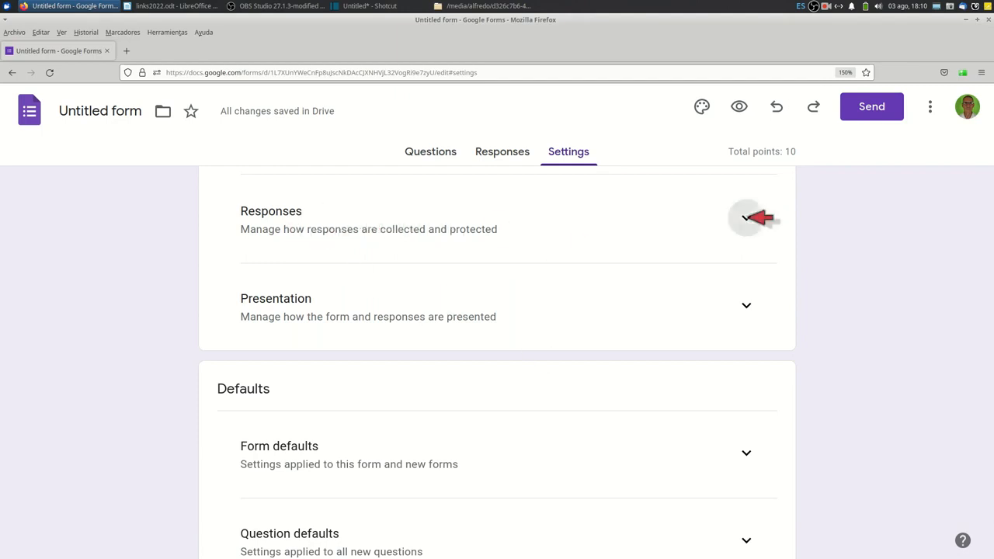
pyautogui.click(747, 218)
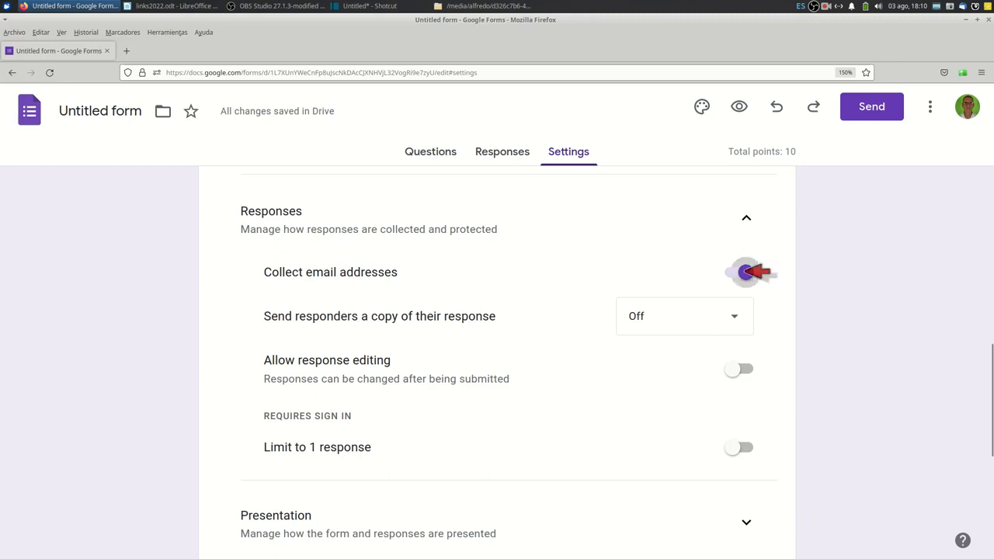
pyautogui.click(741, 271)
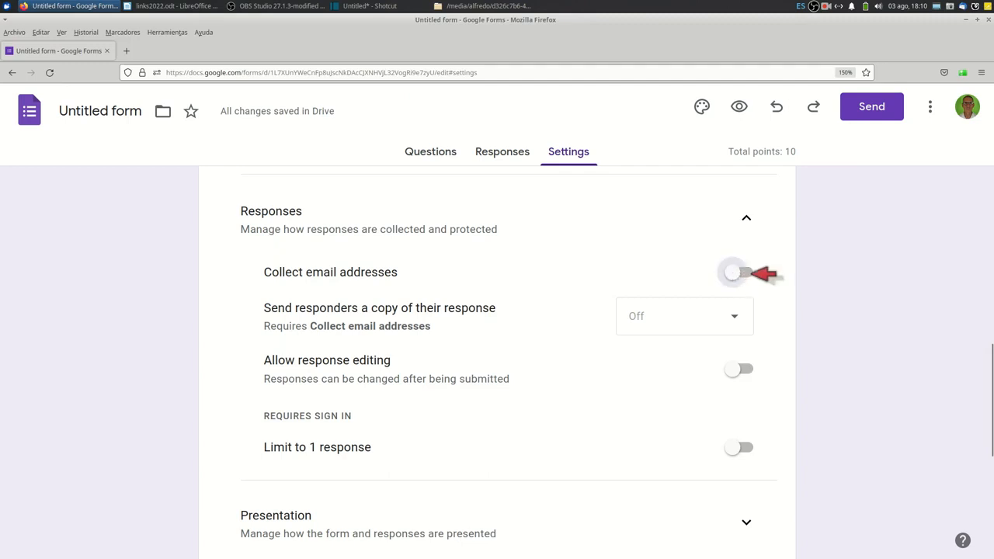
pyautogui.click(751, 273)
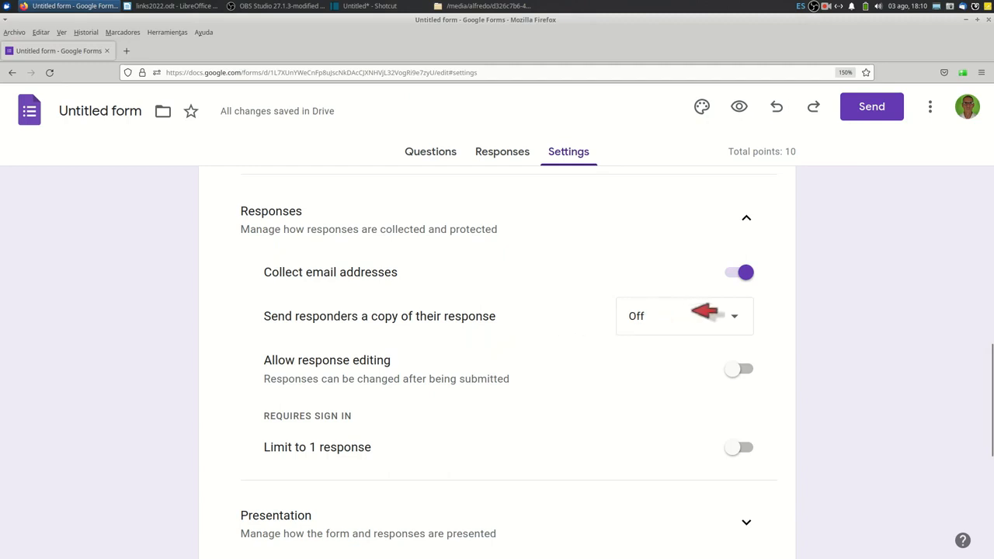
pyautogui.click(693, 310)
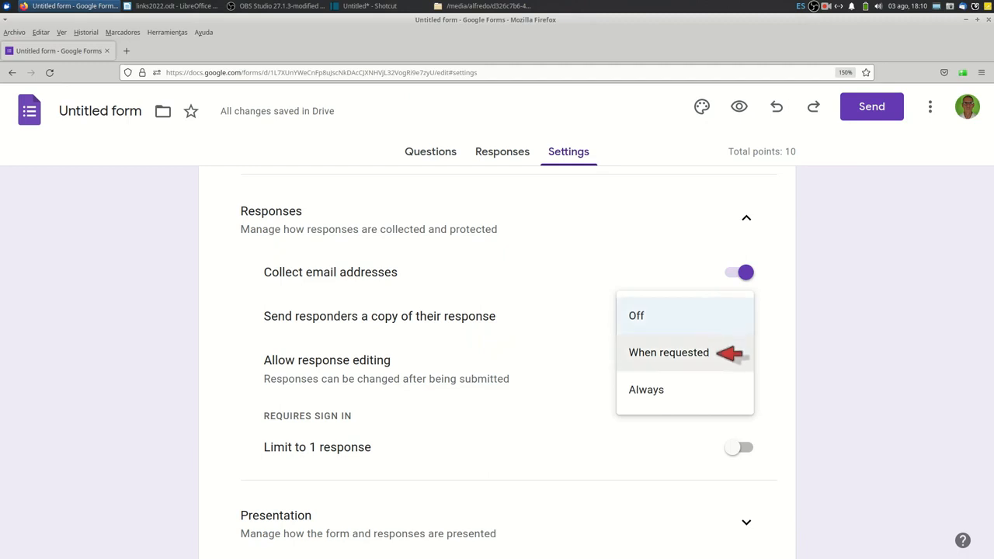
pyautogui.click(716, 353)
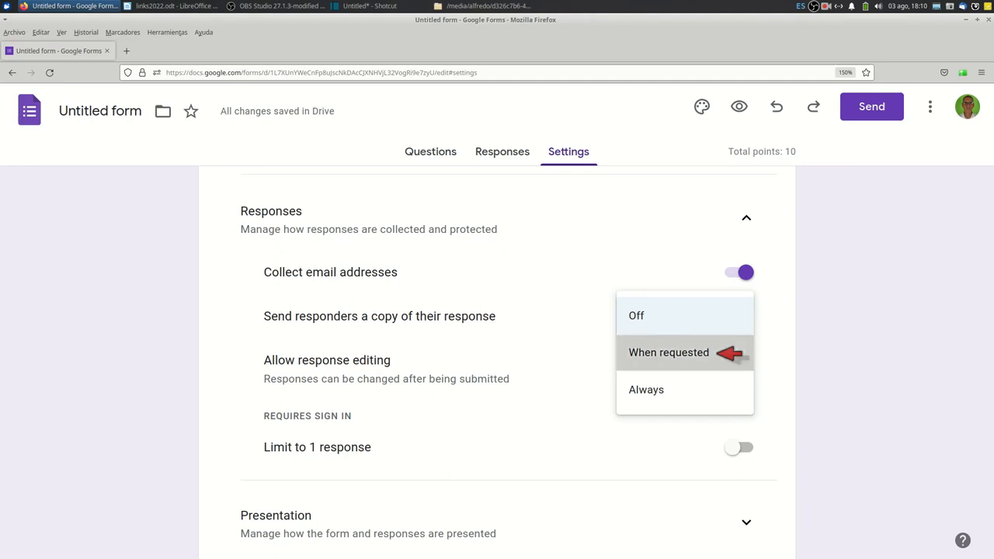
pyautogui.click(721, 336)
pyautogui.click(726, 372)
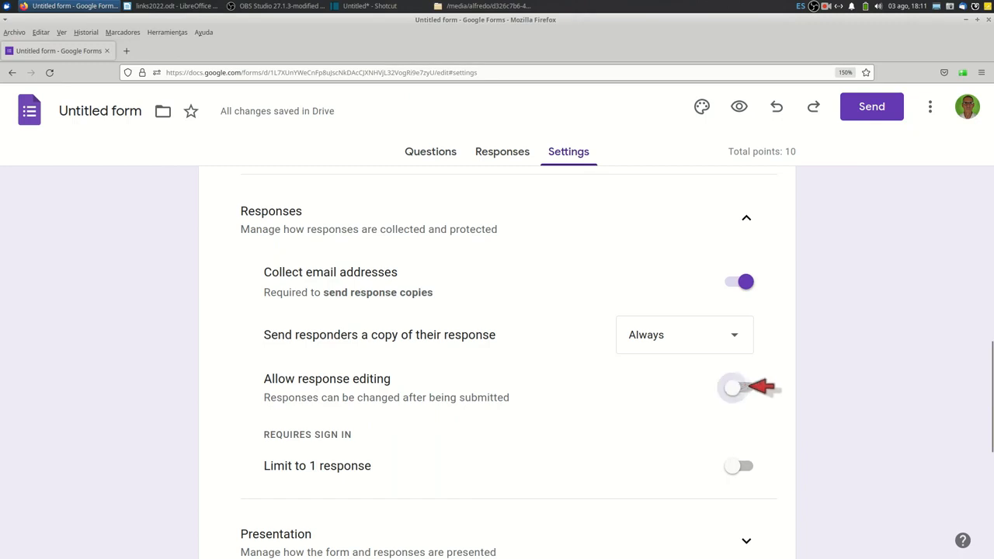
# Limit the form to 1 response per person with response editing off, and return to the form's questions.
pyautogui.click(750, 388)
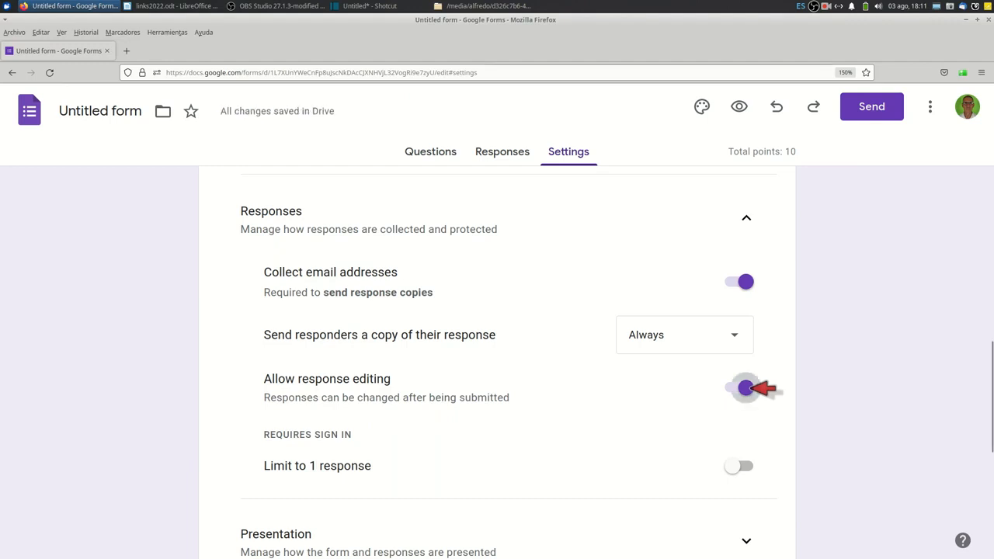
pyautogui.click(741, 388)
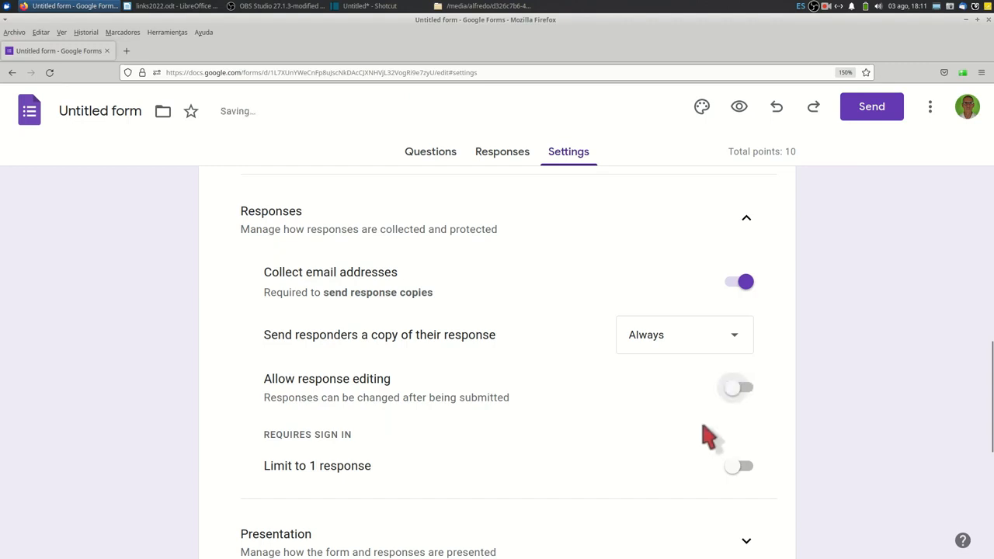
pyautogui.scroll(-2, 427, 409)
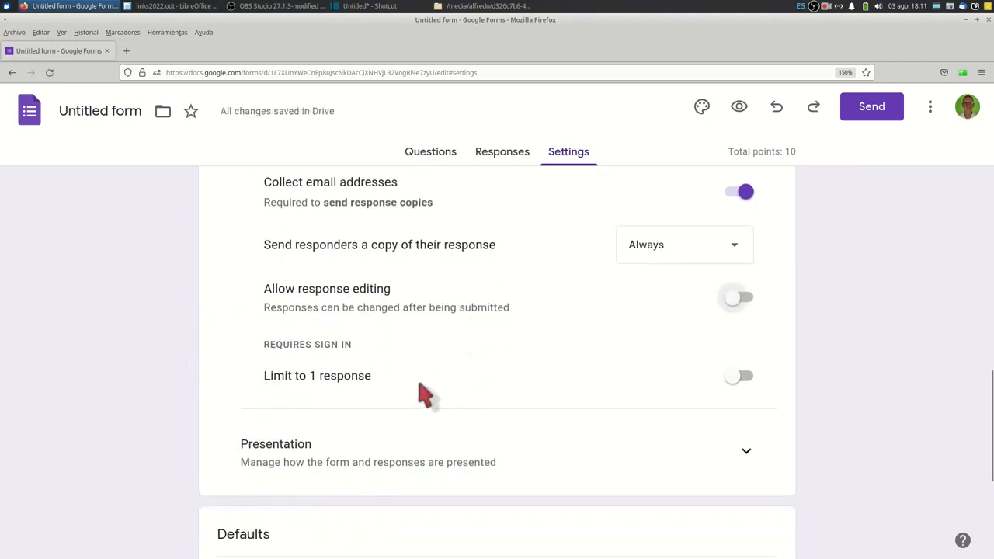
pyautogui.click(741, 376)
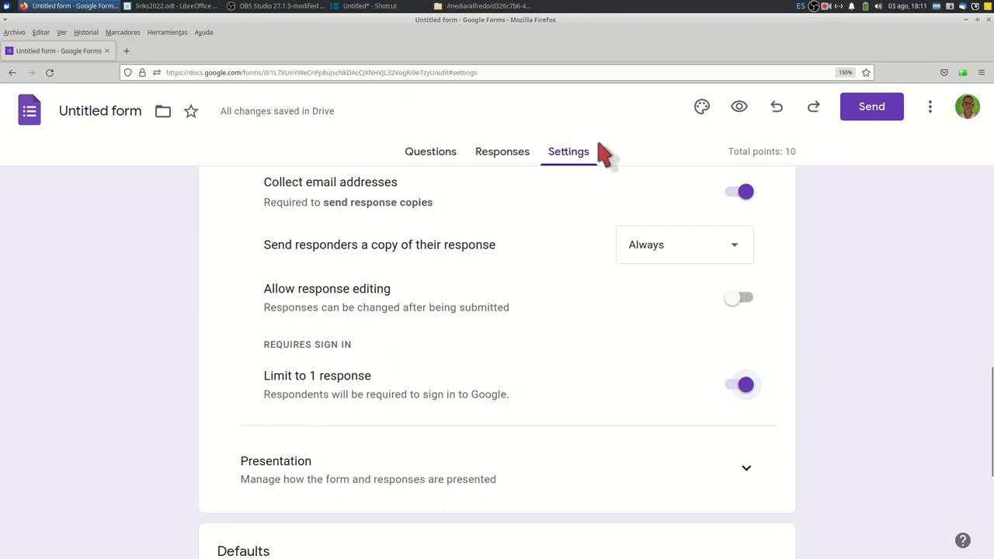
pyautogui.click(427, 151)
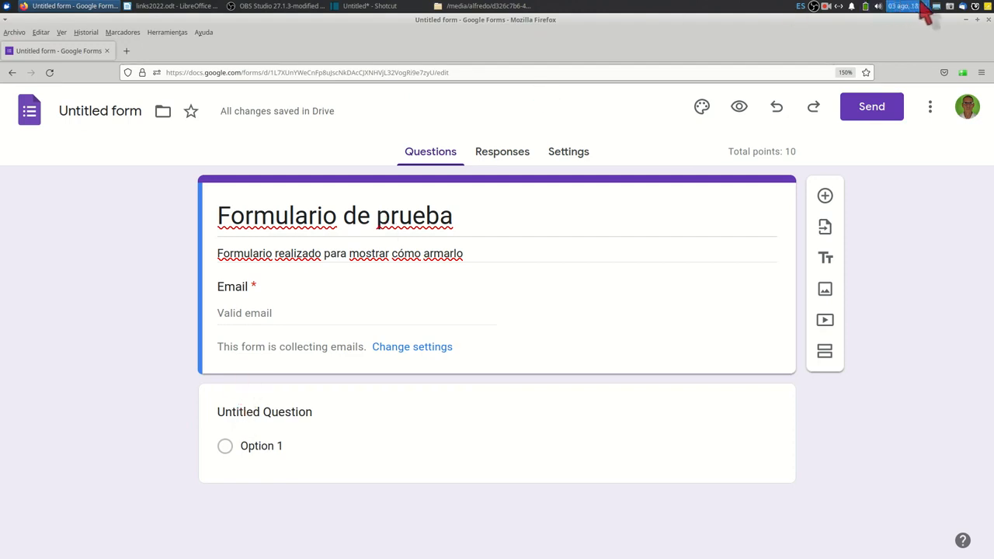
pyautogui.click(827, 7)
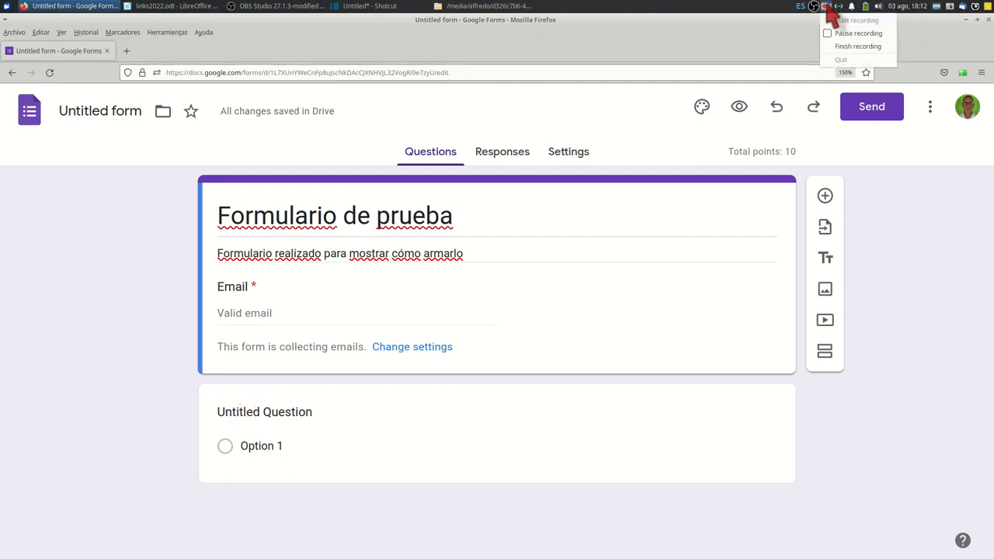
pyautogui.click(838, 44)
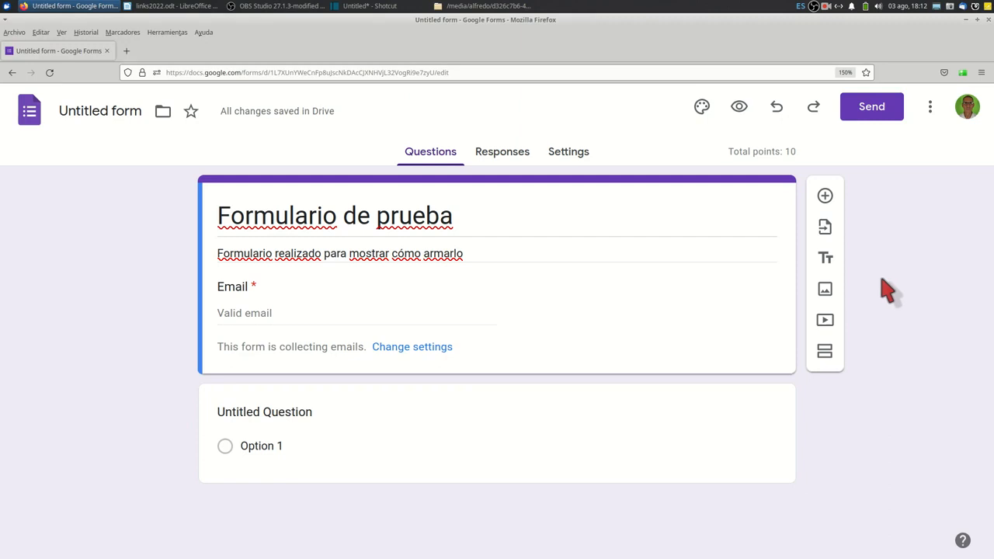
# Insert the image FotoPortada.jpeg below the form header by uploading it from the computer.
pyautogui.click(825, 289)
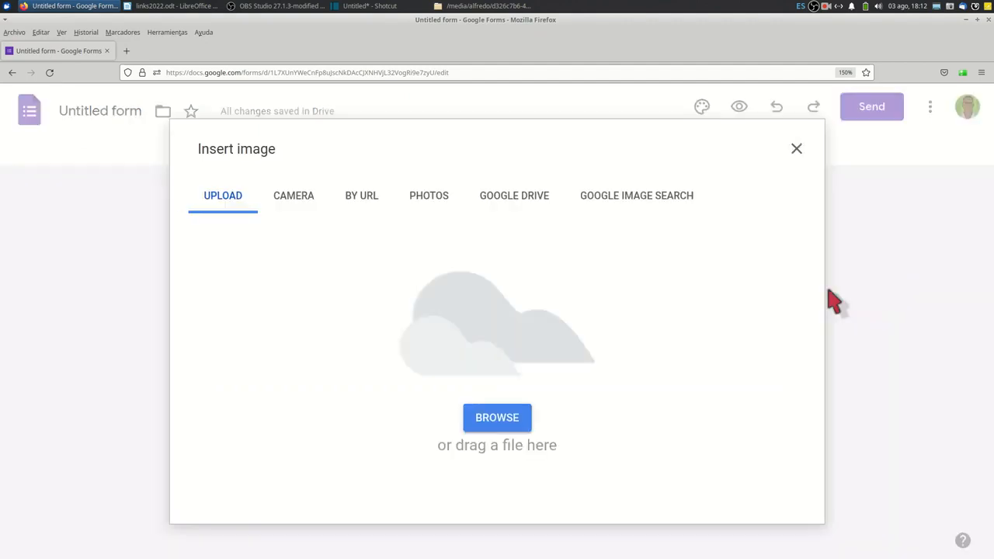
pyautogui.click(514, 424)
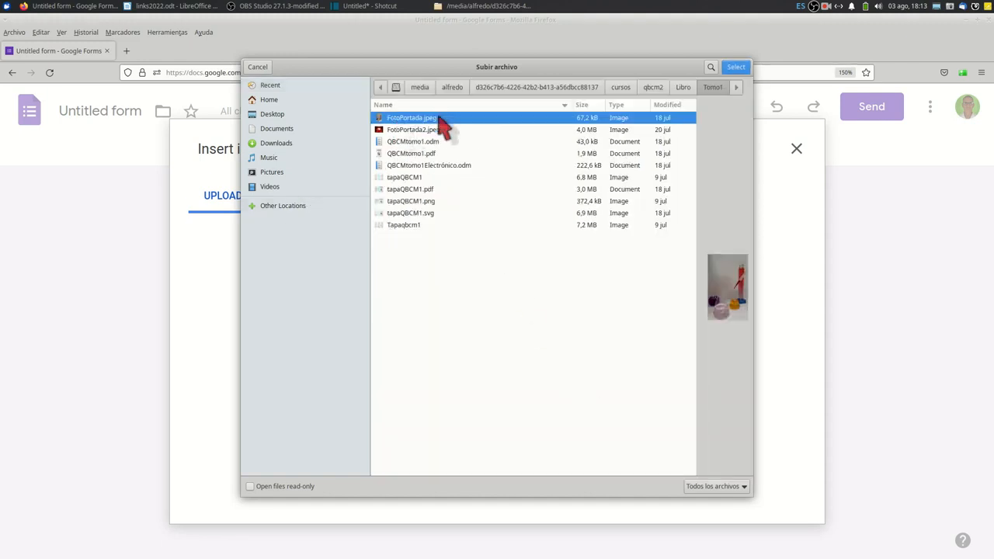
pyautogui.click(735, 68)
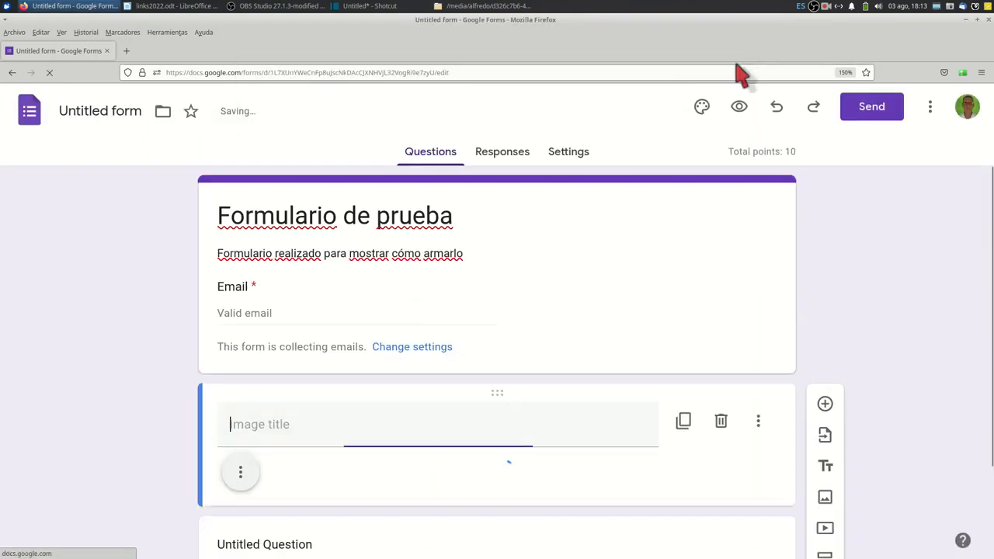
pyautogui.scroll(-10, 411, 302)
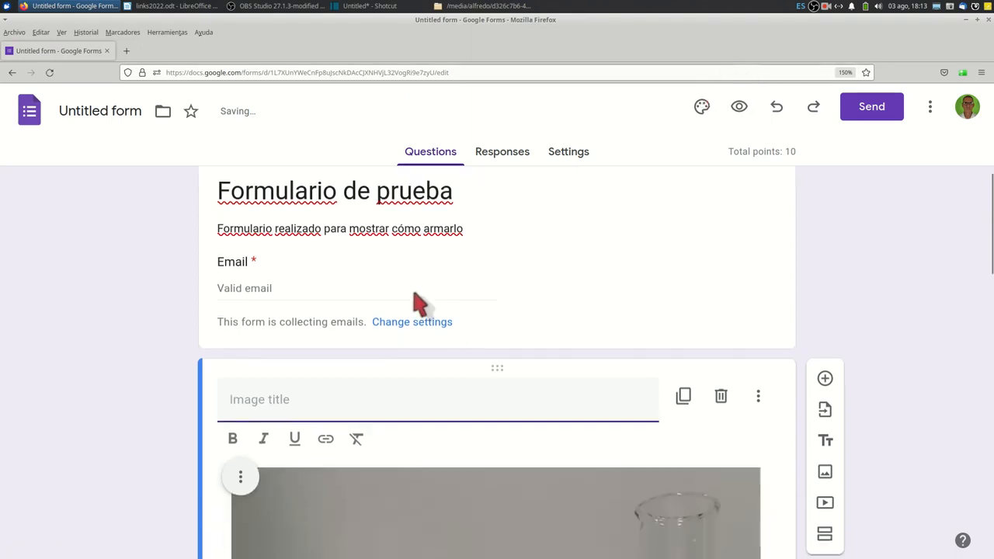
pyautogui.scroll(-5, 423, 307)
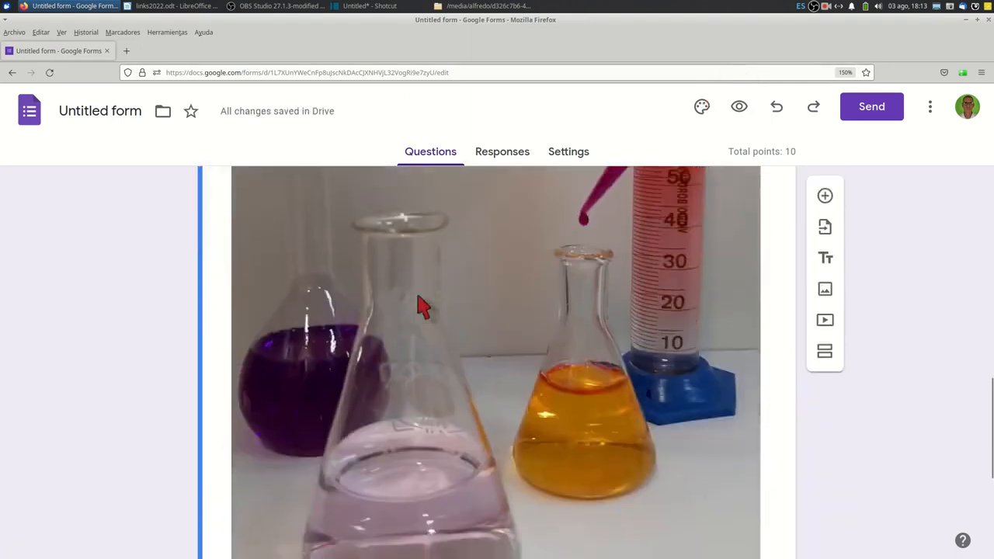
# Shrink the inserted glassware image proportionally to about half its original width.
pyautogui.click(652, 264)
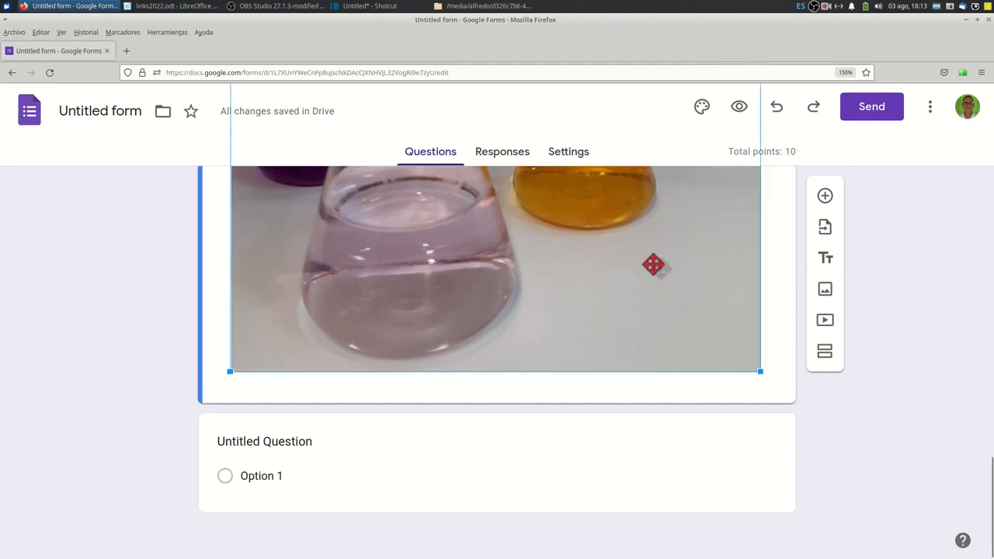
pyautogui.moveTo(755, 359); pyautogui.dragTo(539, 201)
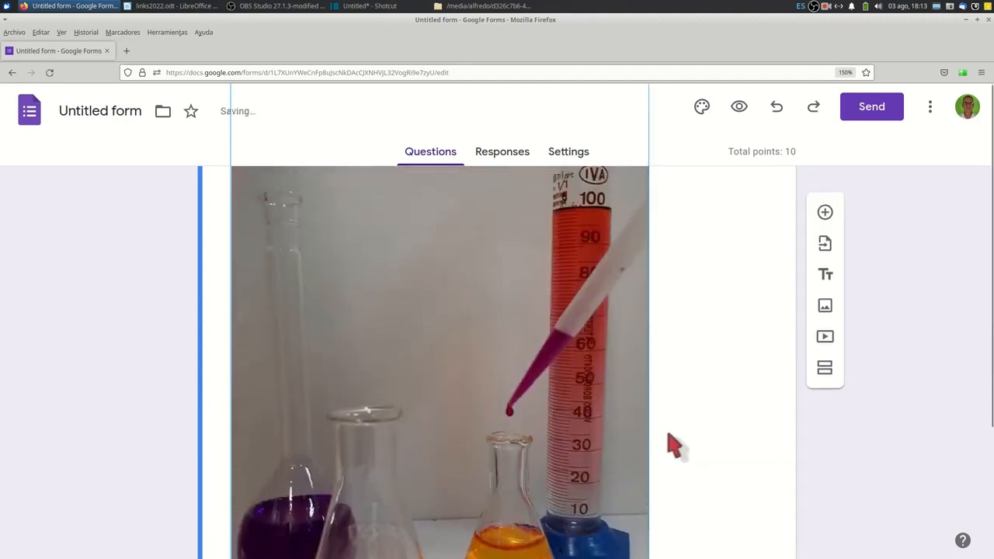
pyautogui.scroll(-3, 672, 429)
pyautogui.scroll(-3, 667, 423)
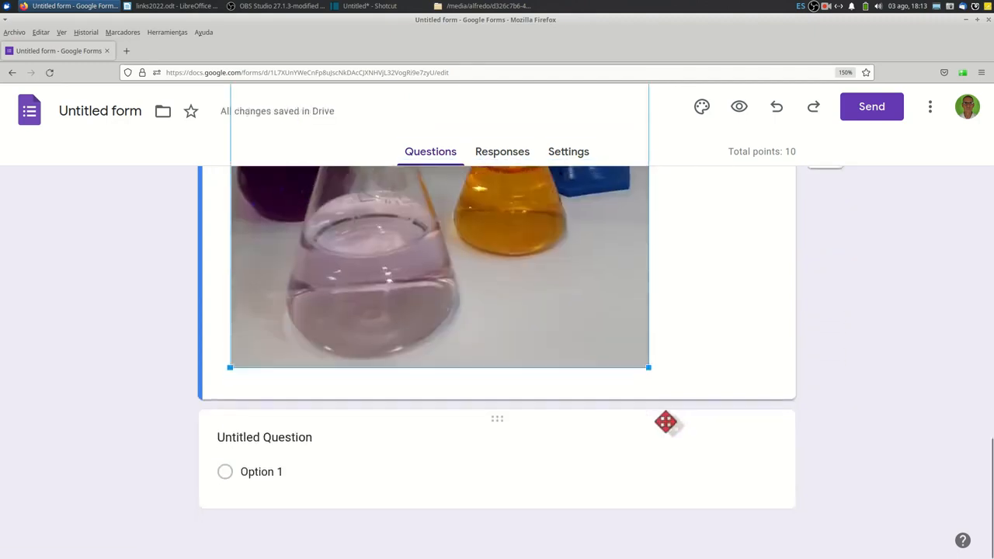
pyautogui.moveTo(639, 356); pyautogui.dragTo(469, 211)
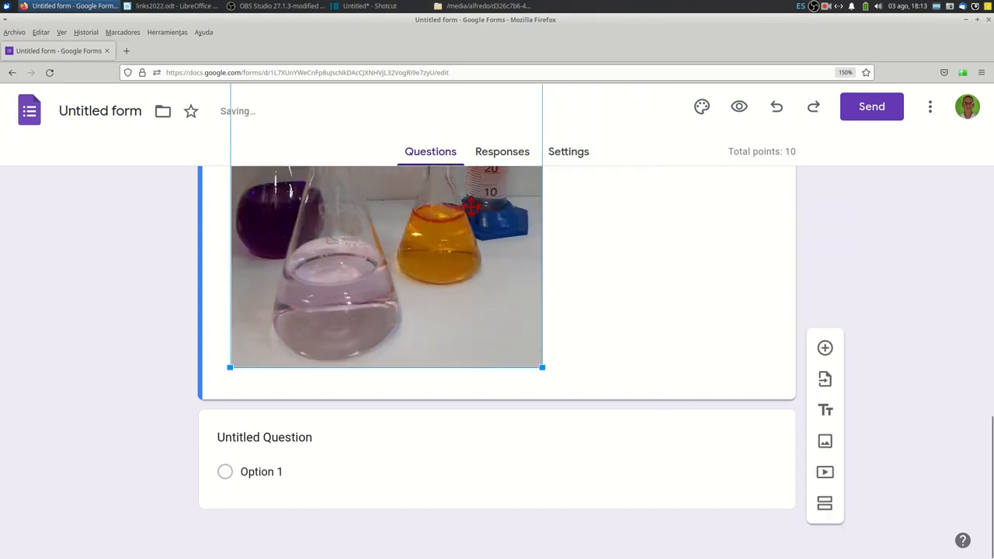
pyautogui.scroll(3, 411, 346)
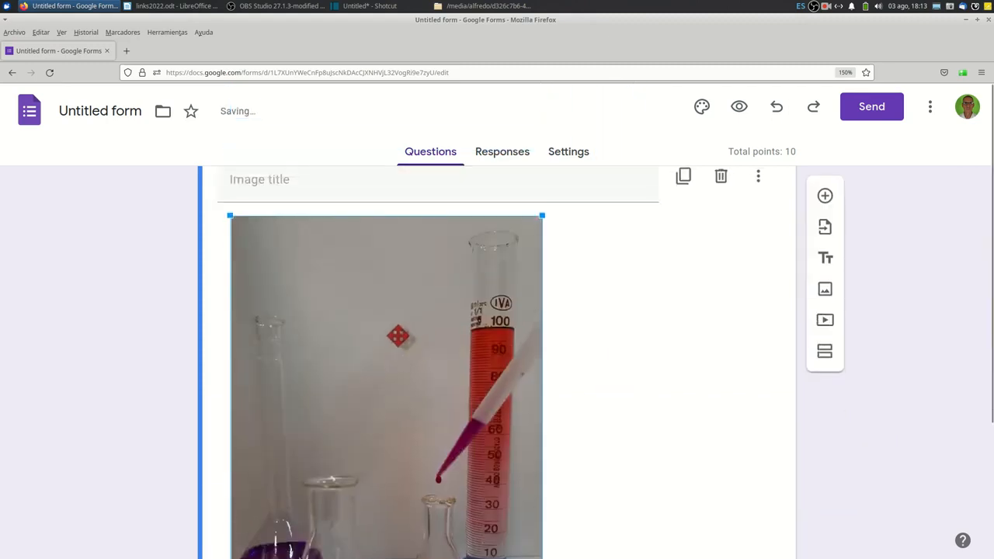
pyautogui.scroll(-3, 404, 336)
pyautogui.scroll(3, 477, 357)
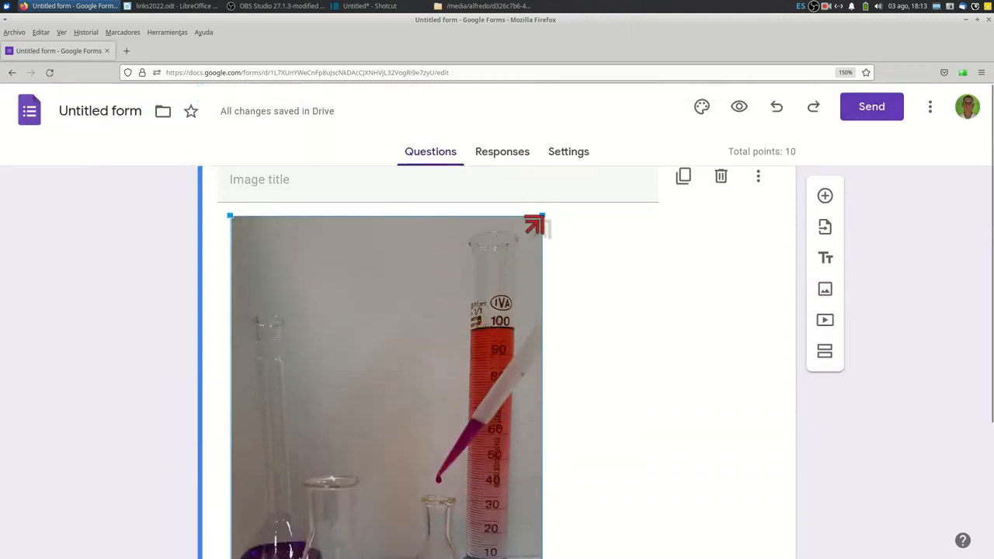
pyautogui.moveTo(534, 224); pyautogui.dragTo(497, 333)
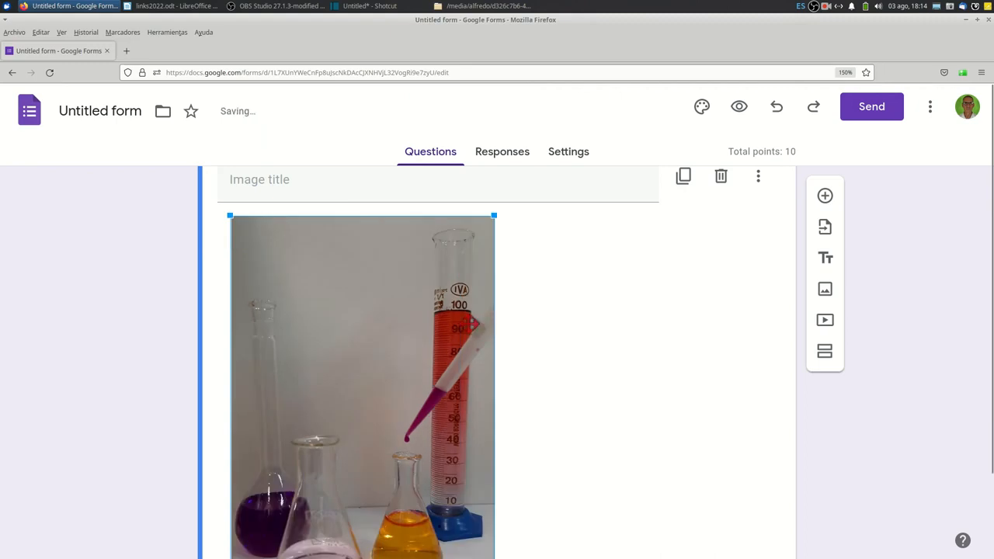
pyautogui.scroll(-2, 450, 304)
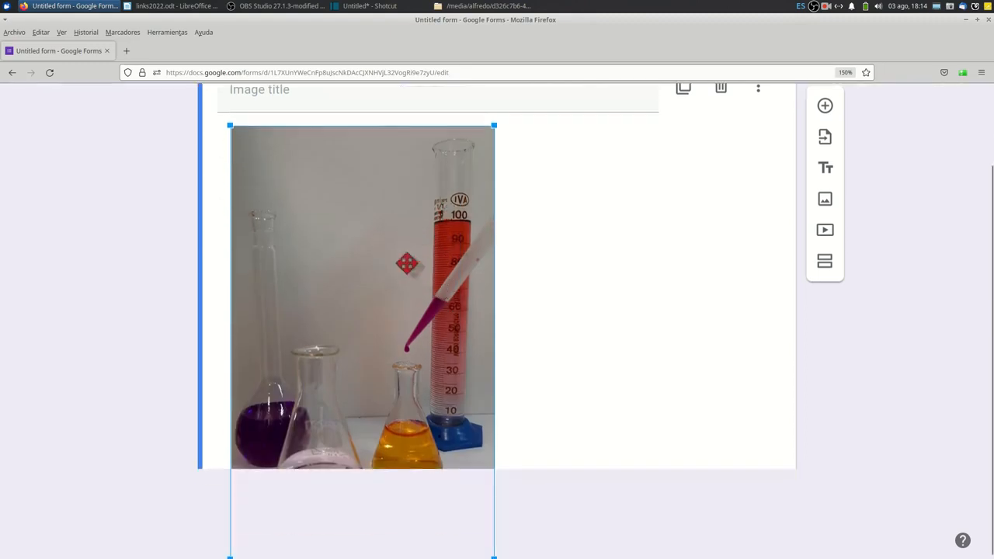
pyautogui.scroll(2, 406, 261)
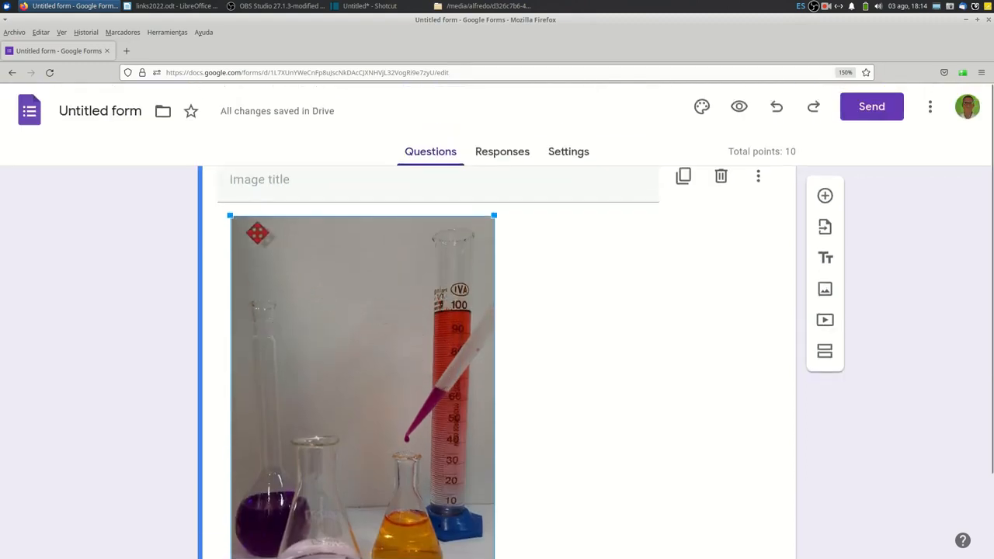
pyautogui.rightClick(233, 222)
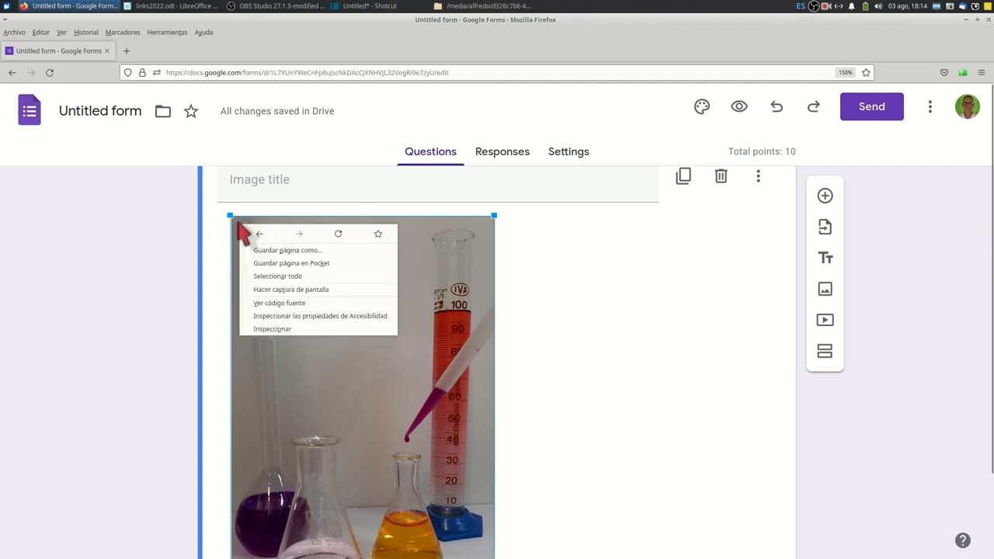
pyautogui.click(216, 228)
pyautogui.rightClick(225, 216)
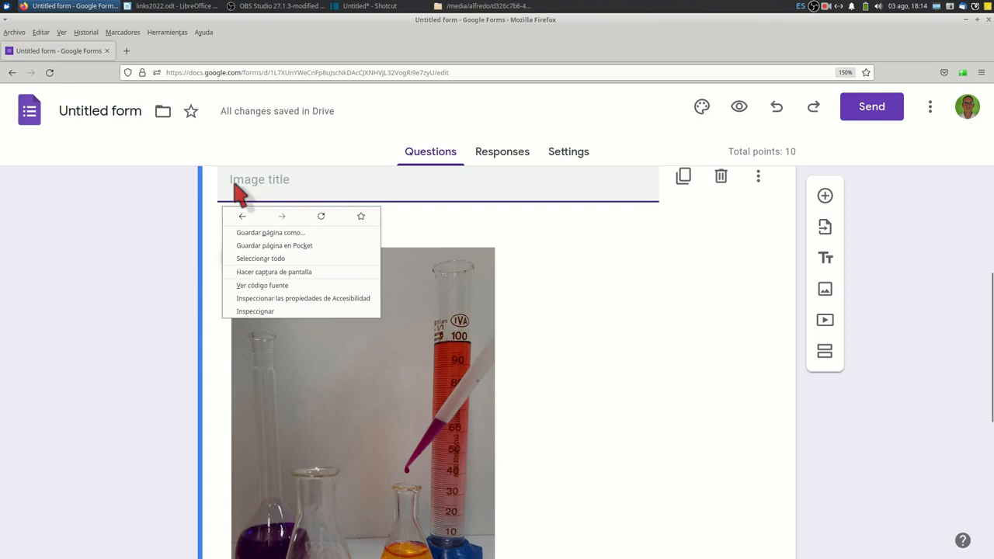
# Title the image "Probeta y matraces" and center-align it.
pyautogui.click(236, 182)
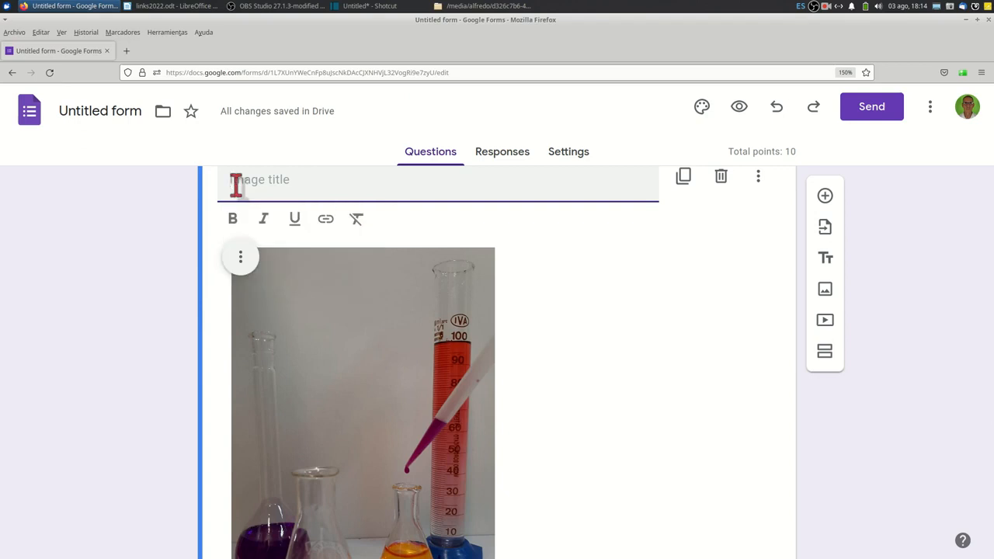
pyautogui.write('Probeta y matraces')
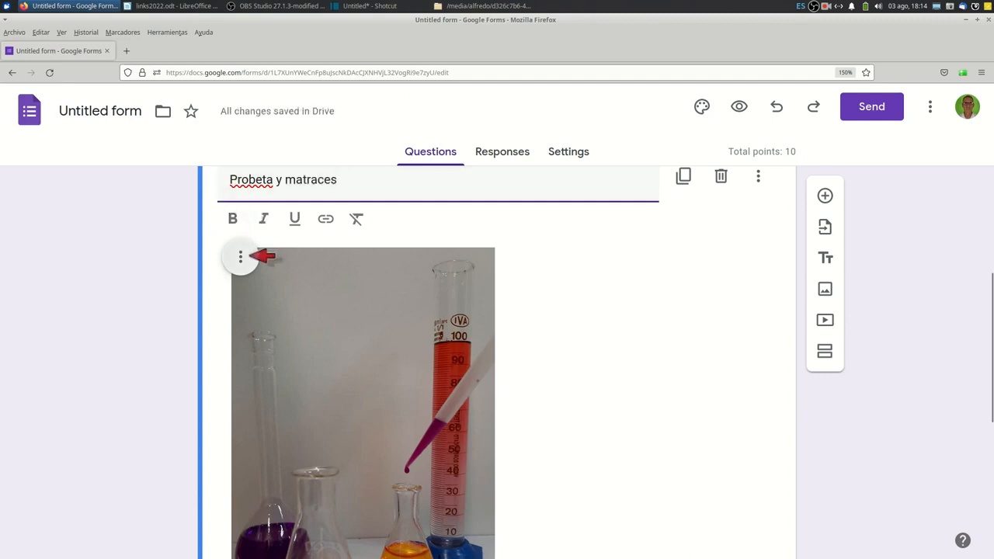
pyautogui.click(241, 256)
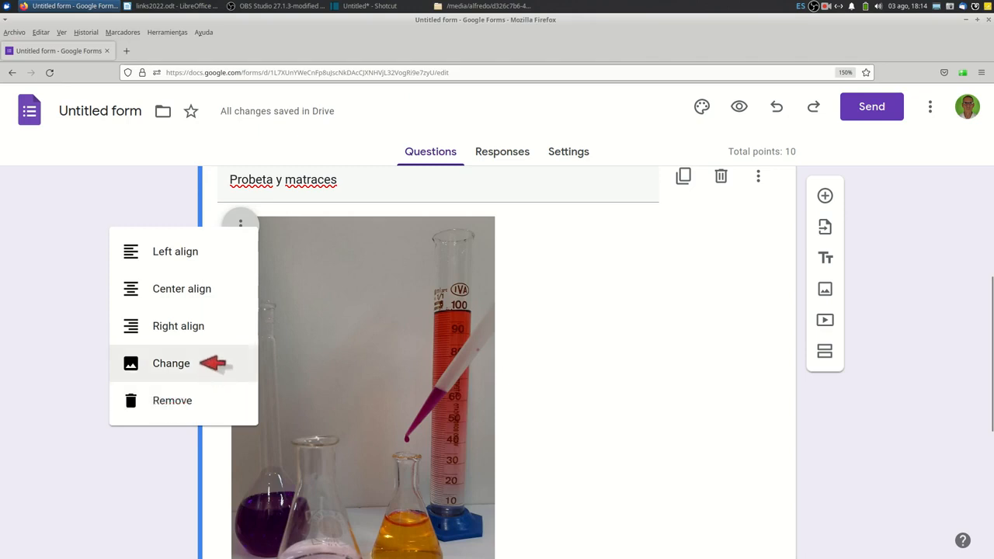
pyautogui.click(204, 284)
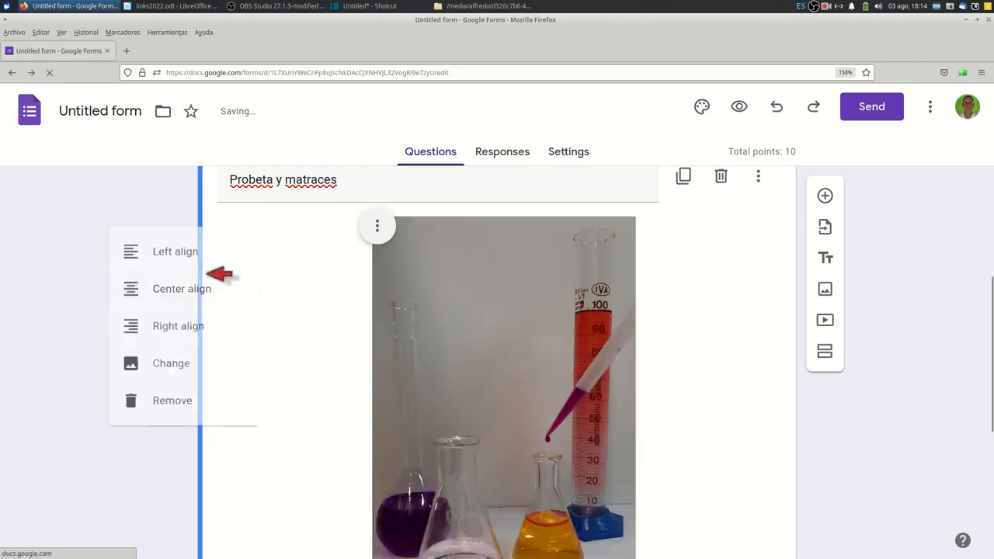
# Replace the untitled question's text below the image with "De qué color es el líquido contenido en la probeta".
pyautogui.scroll(-3, 250, 260)
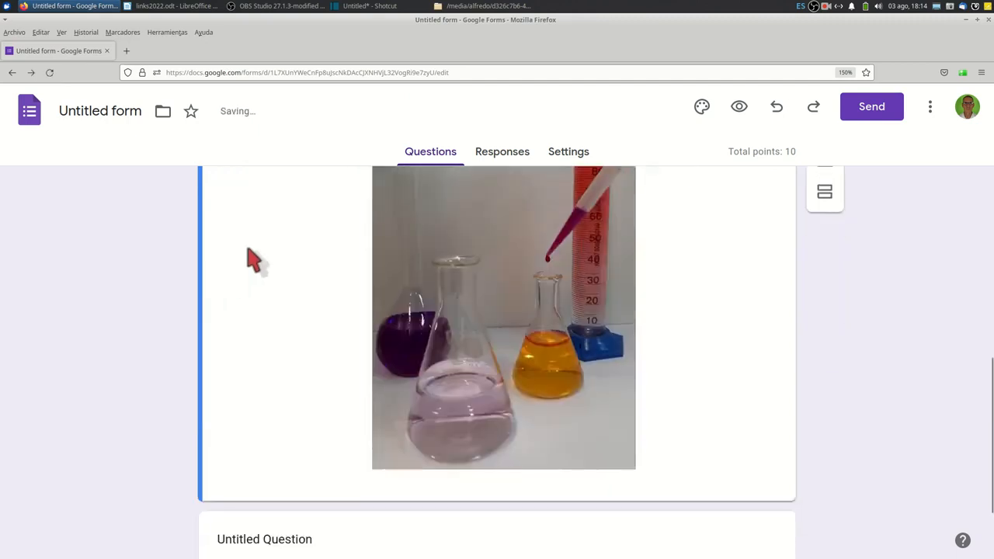
pyautogui.scroll(-1, 252, 260)
pyautogui.scroll(4, 252, 260)
pyautogui.scroll(-2, 253, 261)
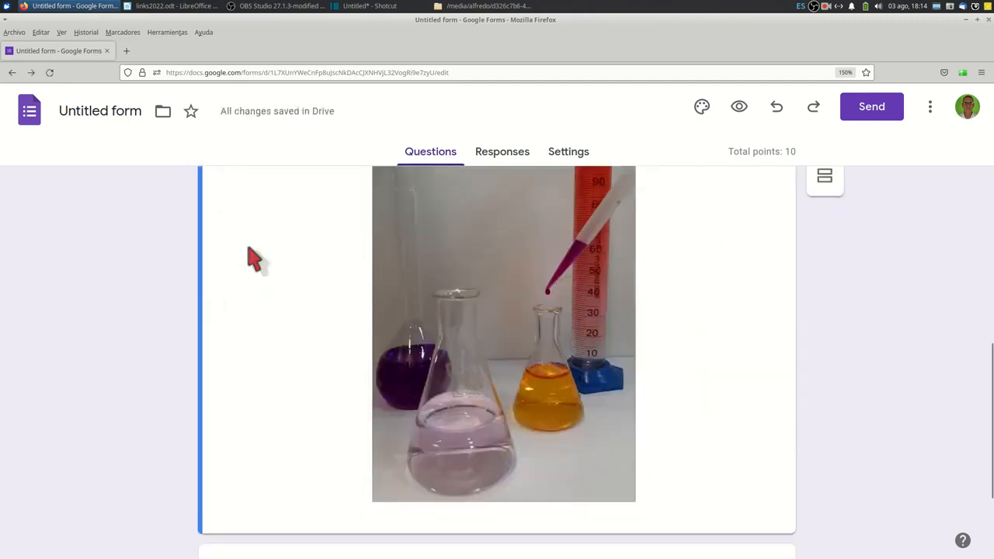
pyautogui.scroll(-2, 254, 260)
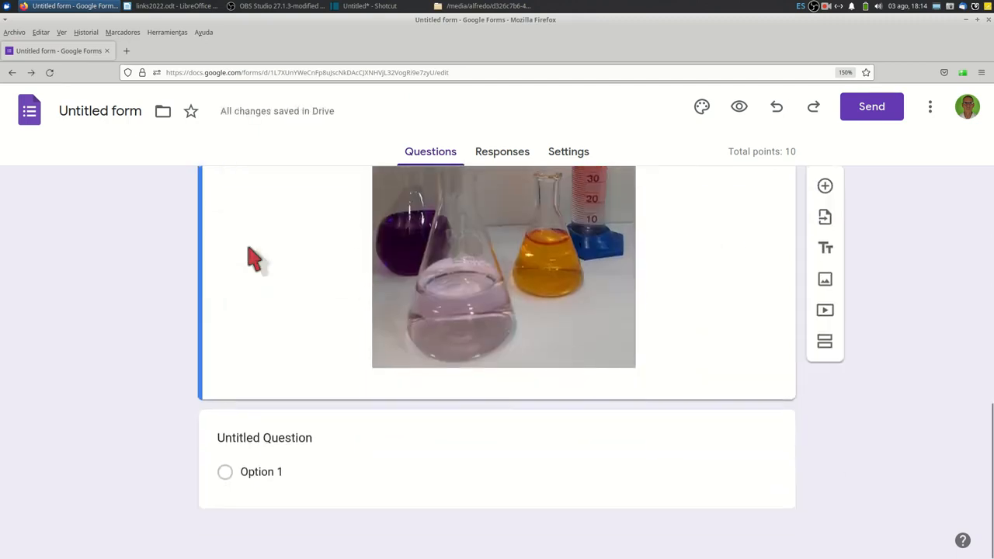
pyautogui.click(238, 434)
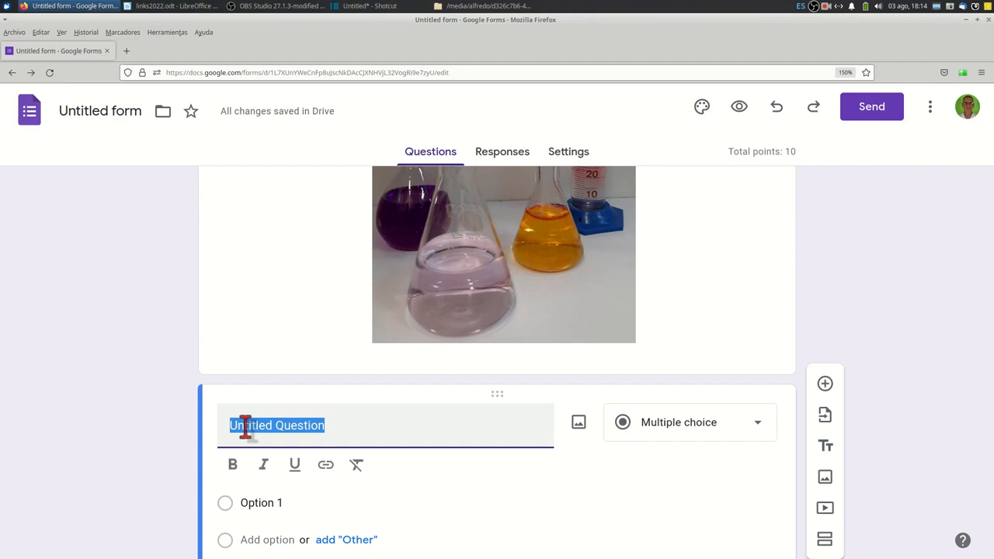
pyautogui.write('De qué cp')
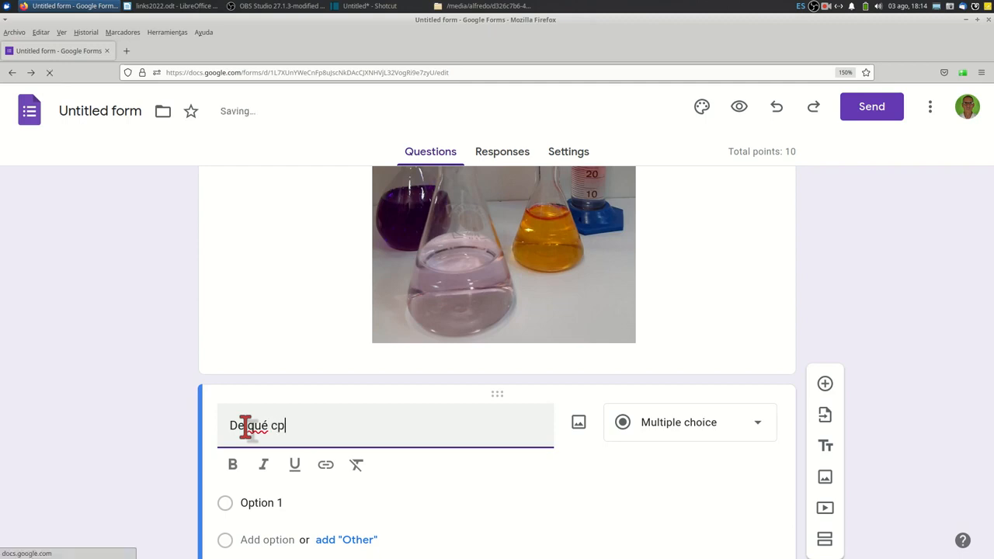
pyautogui.write('lor es el l')
pyautogui.press('BackSpace')
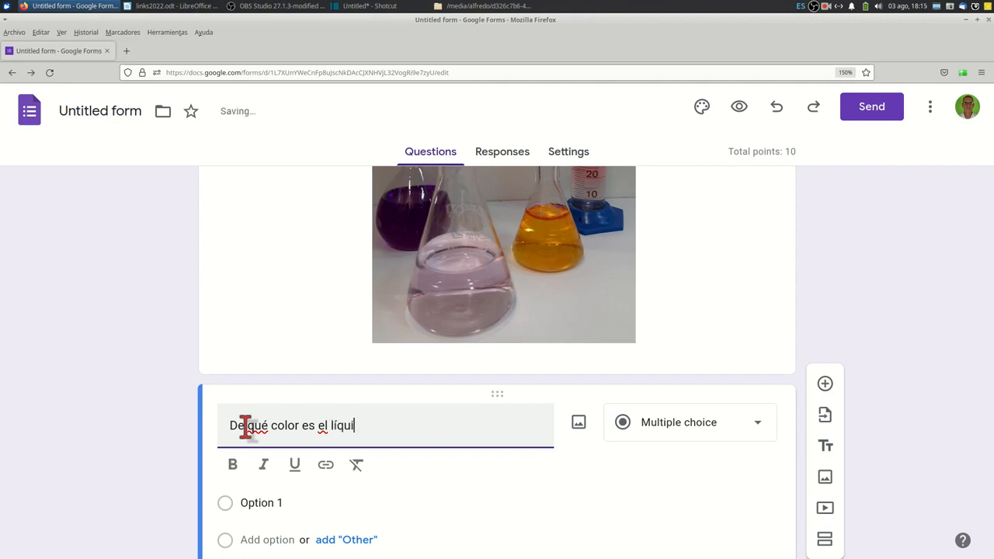
pyautogui.write('líquido contenido en la probeta')
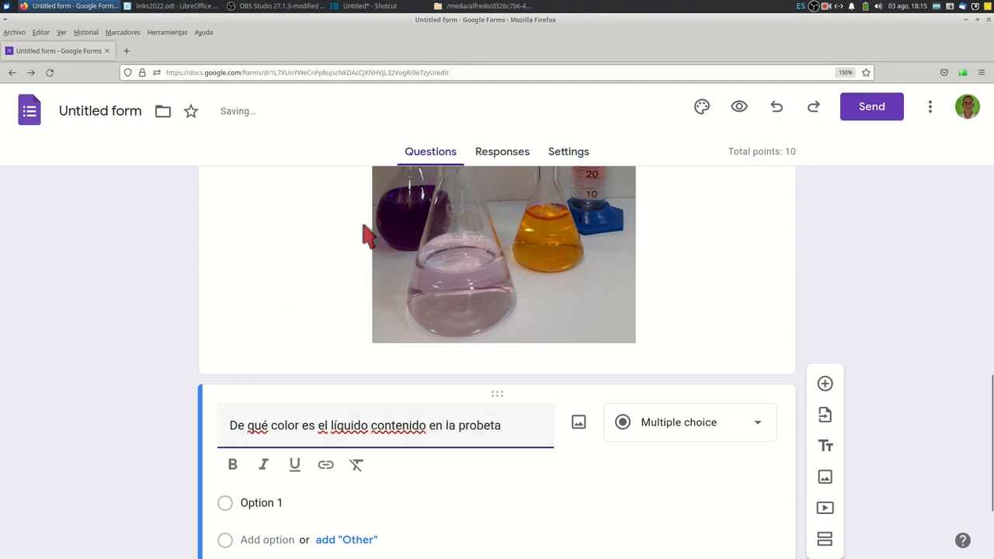
# Enter "verde", "negro", "azul" and "rojo" as the four answer options of the multiple-choice question.
pyautogui.scroll(2, 561, 264)
pyautogui.scroll(5, 560, 264)
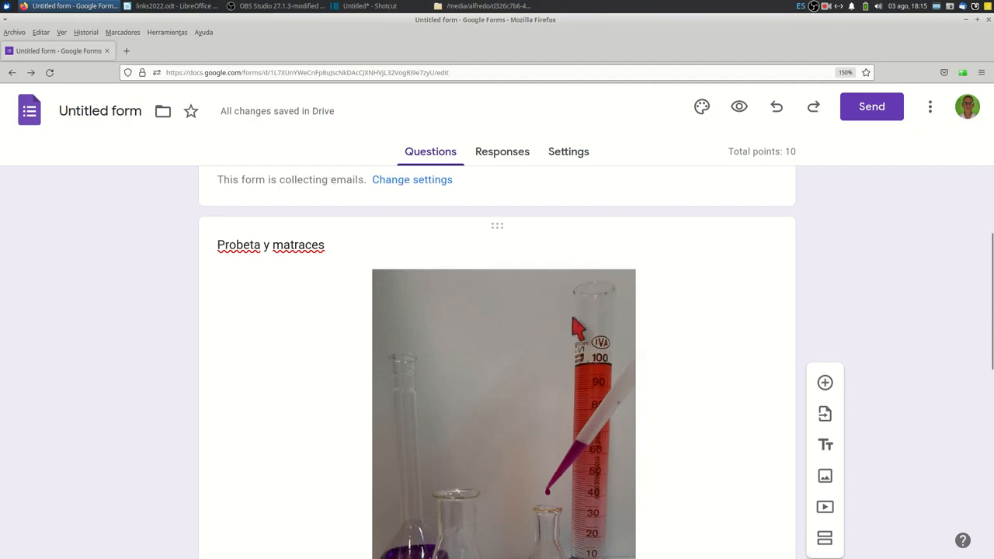
pyautogui.scroll(-5, 481, 359)
pyautogui.scroll(-1, 481, 359)
pyautogui.click(249, 410)
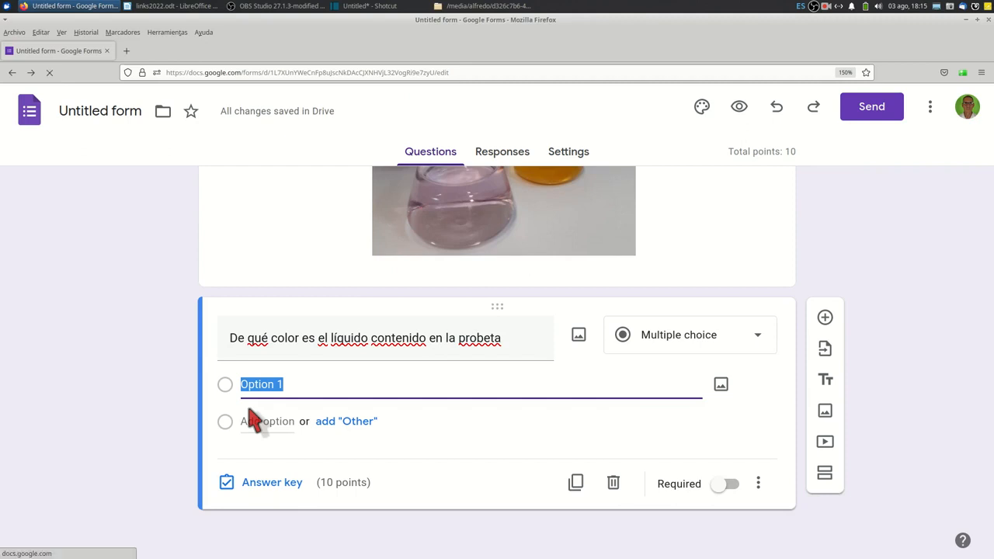
pyautogui.write('ver')
pyautogui.press('Return')
pyautogui.write('negro')
pyautogui.press('Return')
pyautogui.write('azul')
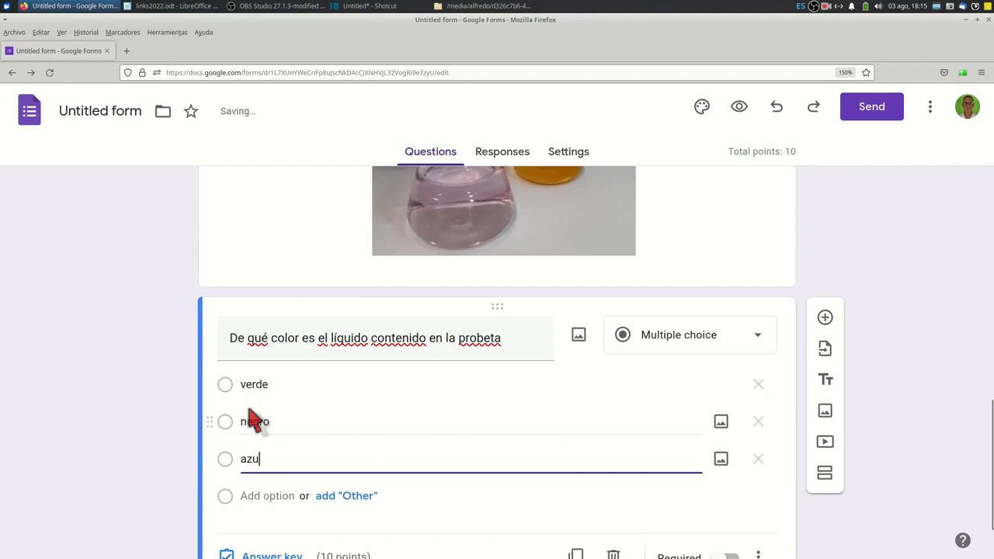
pyautogui.press('Return')
pyautogui.write('rojo')
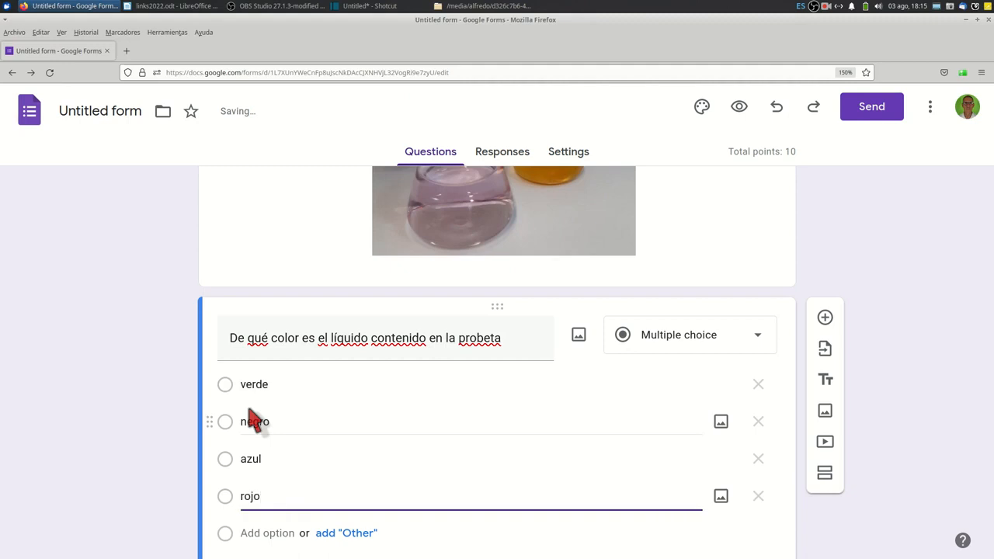
pyautogui.scroll(3, 338, 256)
pyautogui.scroll(-2, 338, 264)
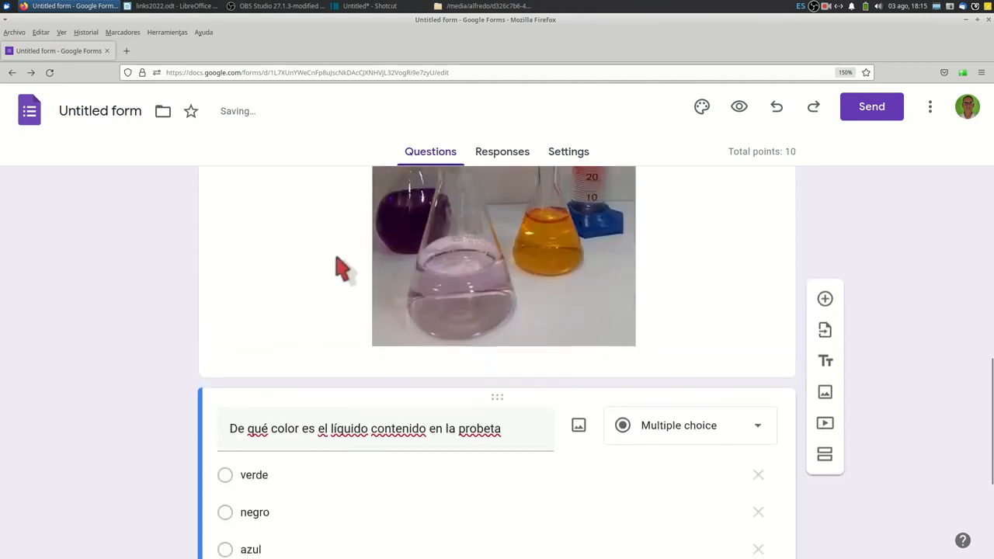
pyautogui.scroll(4, 670, 322)
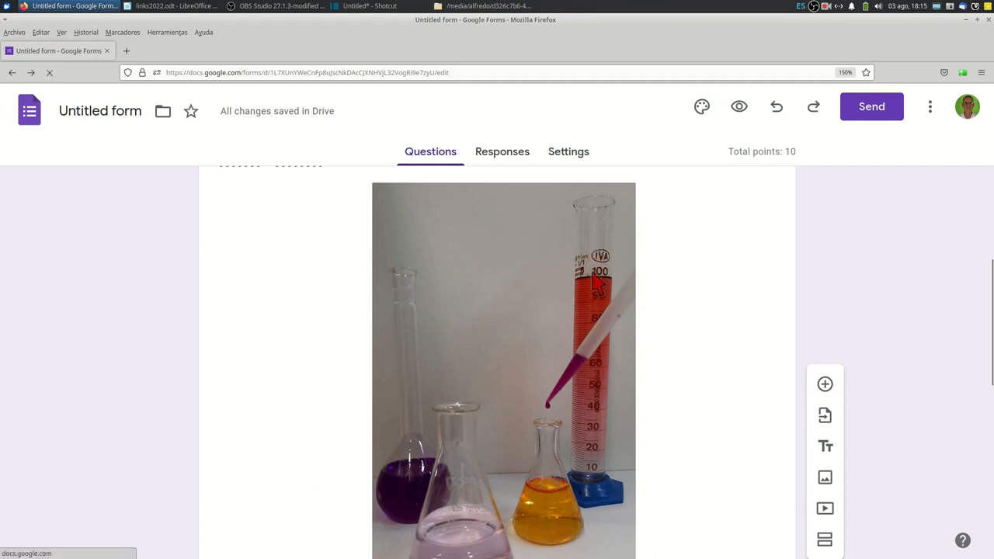
# Mark "rojo" as the correct answer in the answer key of the probeta colour question.
pyautogui.scroll(-2, 593, 266)
pyautogui.scroll(-3, 594, 266)
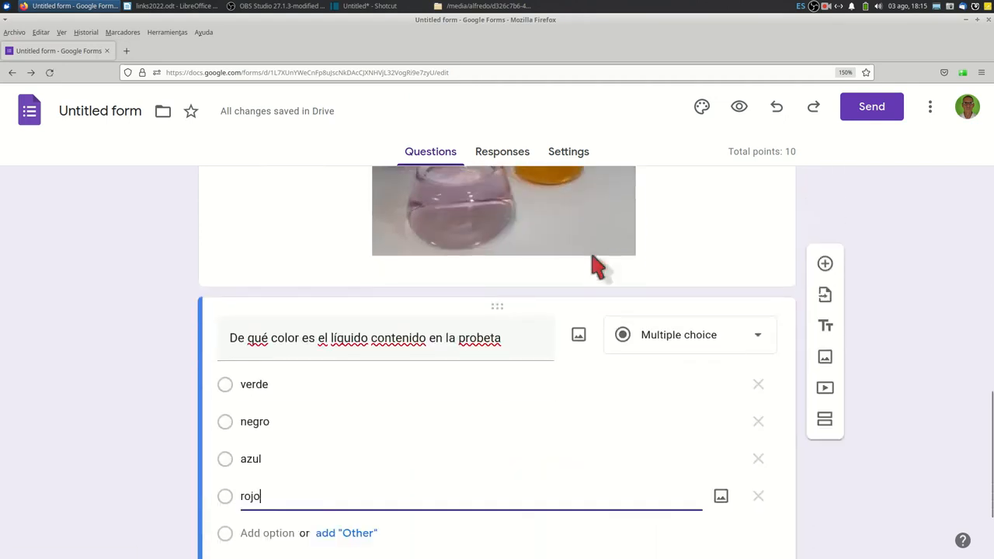
pyautogui.scroll(-2, 594, 262)
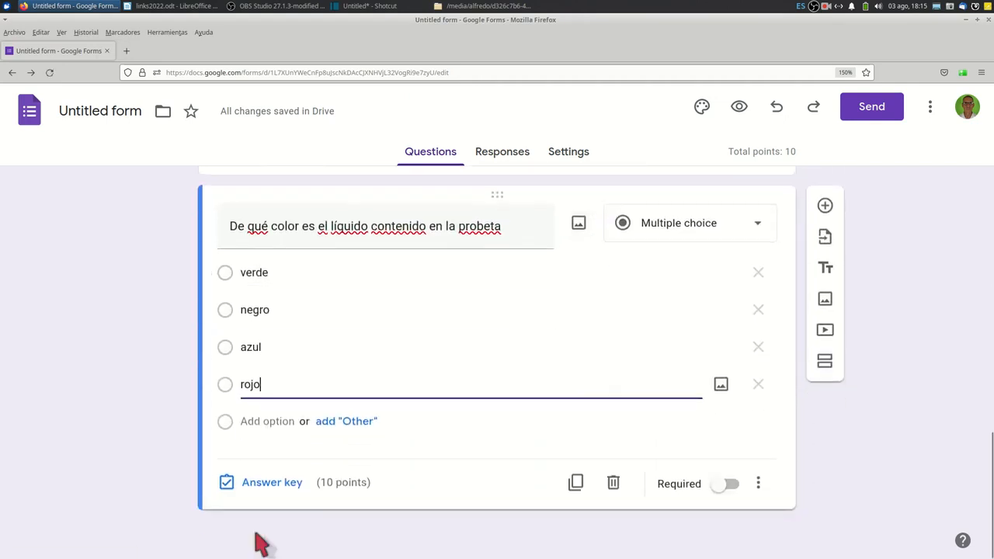
pyautogui.click(279, 483)
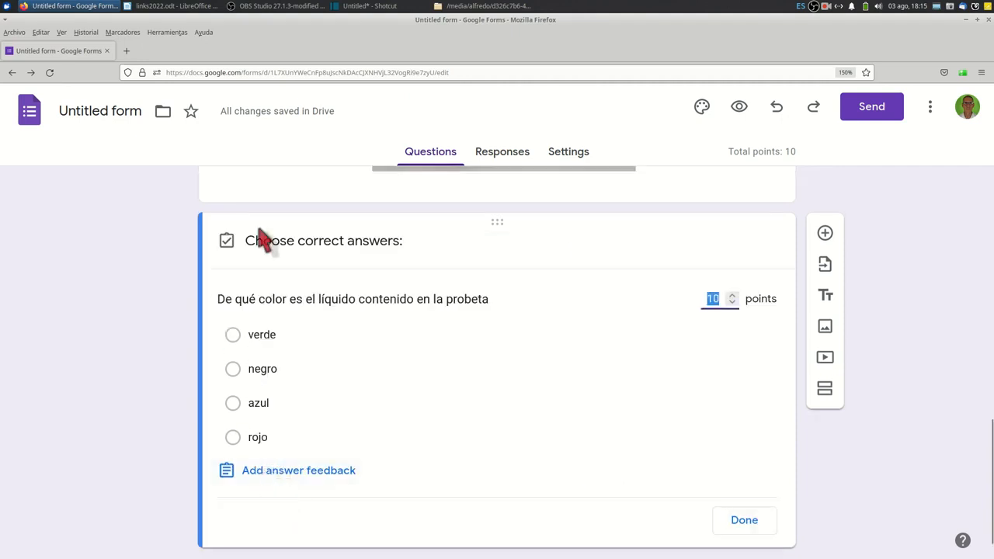
pyautogui.click(262, 437)
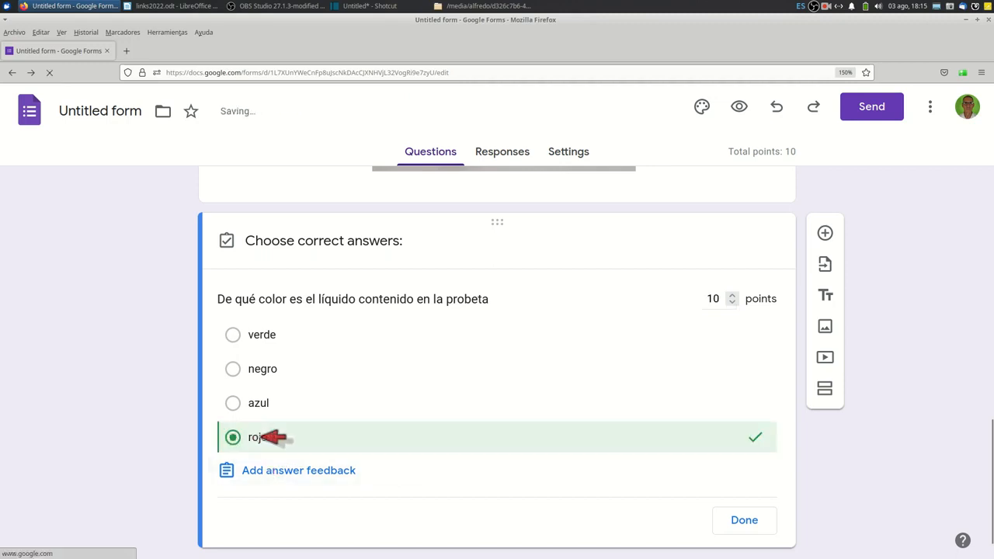
pyautogui.click(741, 519)
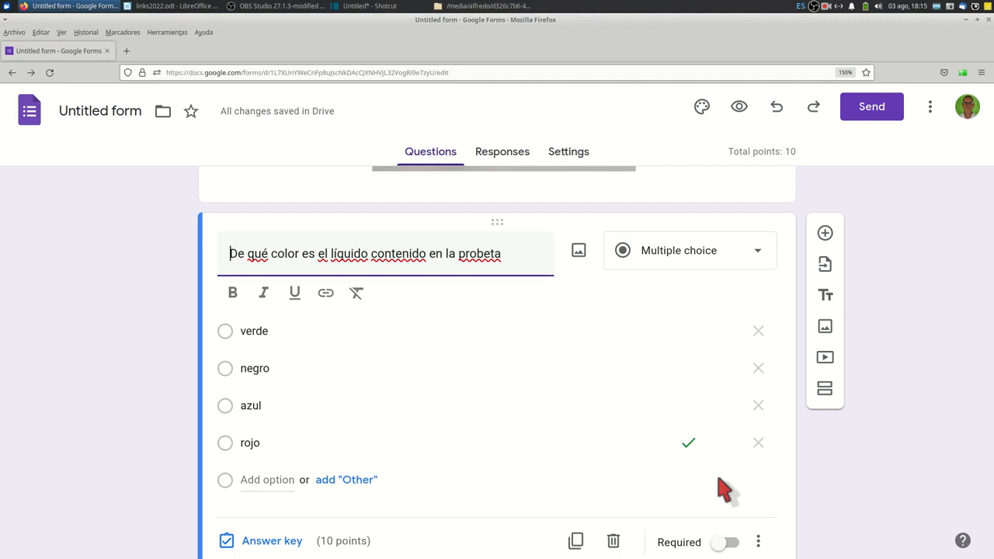
# Make the question about the colour of the liquid in the probeta required.
pyautogui.scroll(2, 722, 488)
pyautogui.scroll(-3, 722, 486)
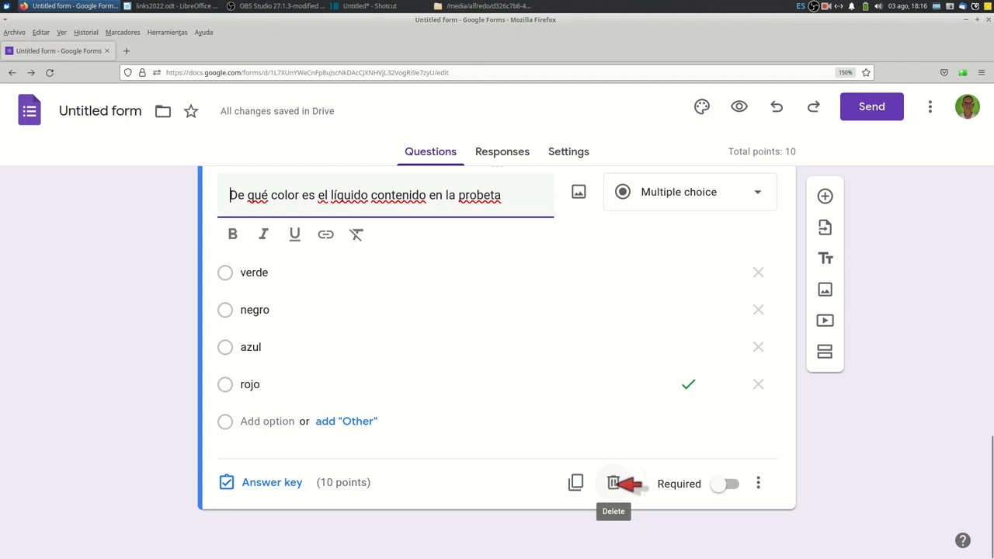
pyautogui.click(720, 484)
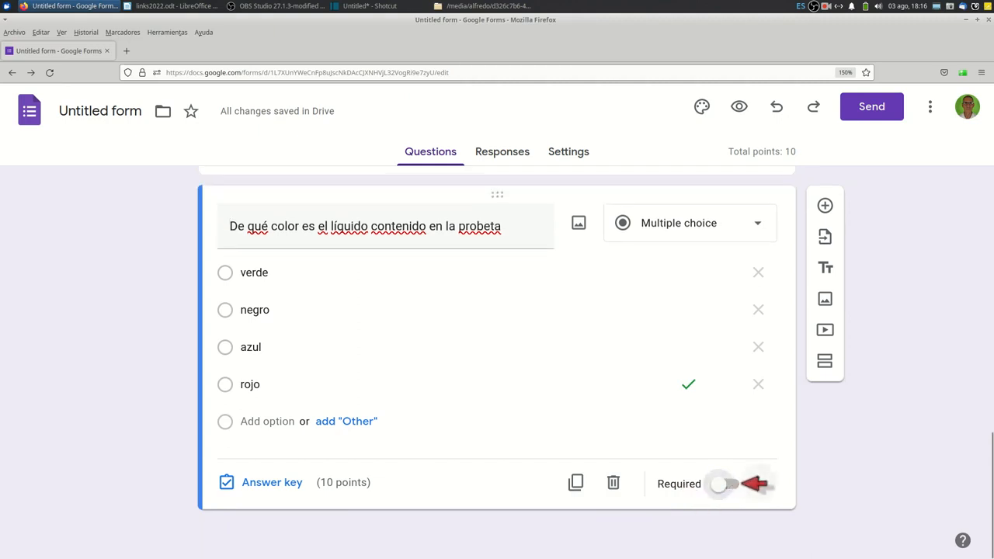
pyautogui.click(740, 484)
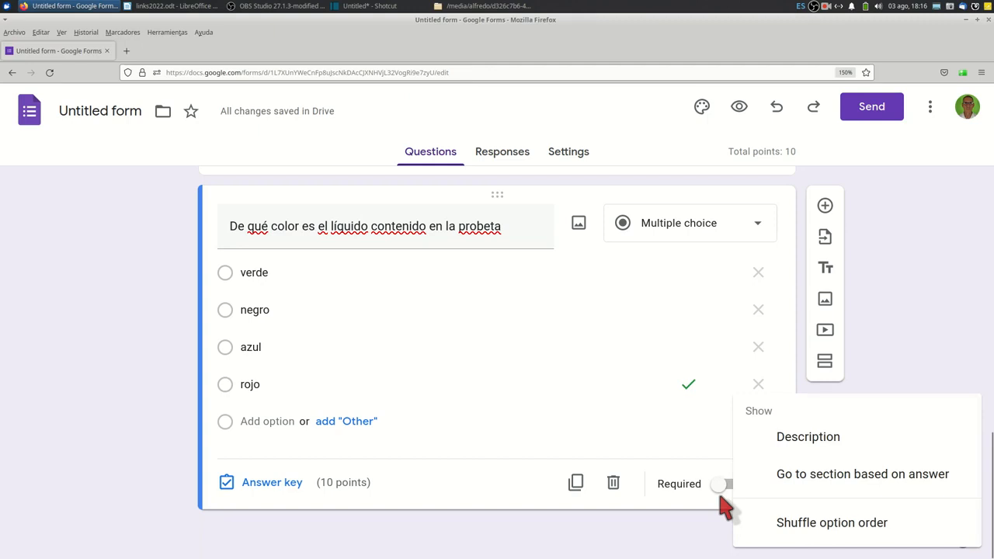
pyautogui.click(718, 494)
pyautogui.click(726, 484)
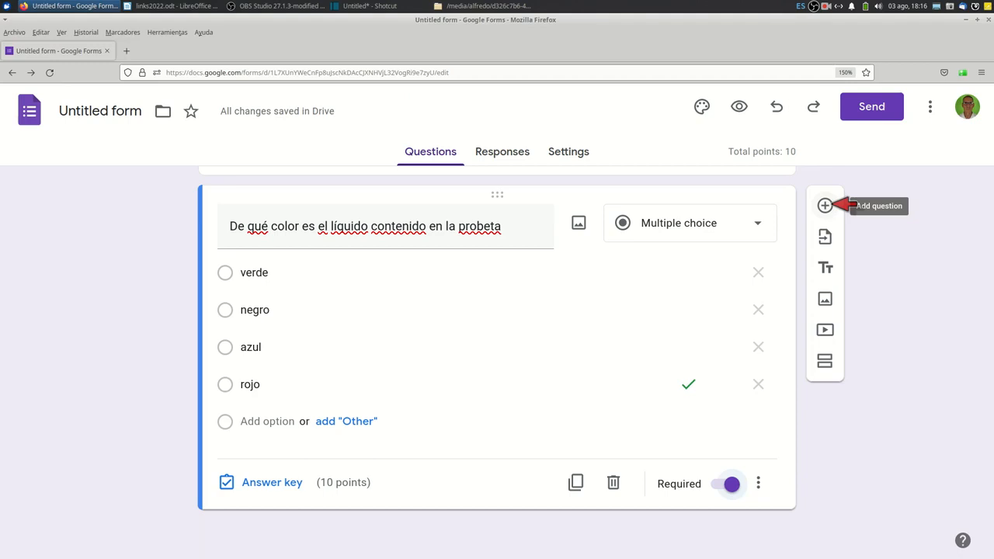
# Add a blank question below the probeta question and delete it.
pyautogui.click(826, 205)
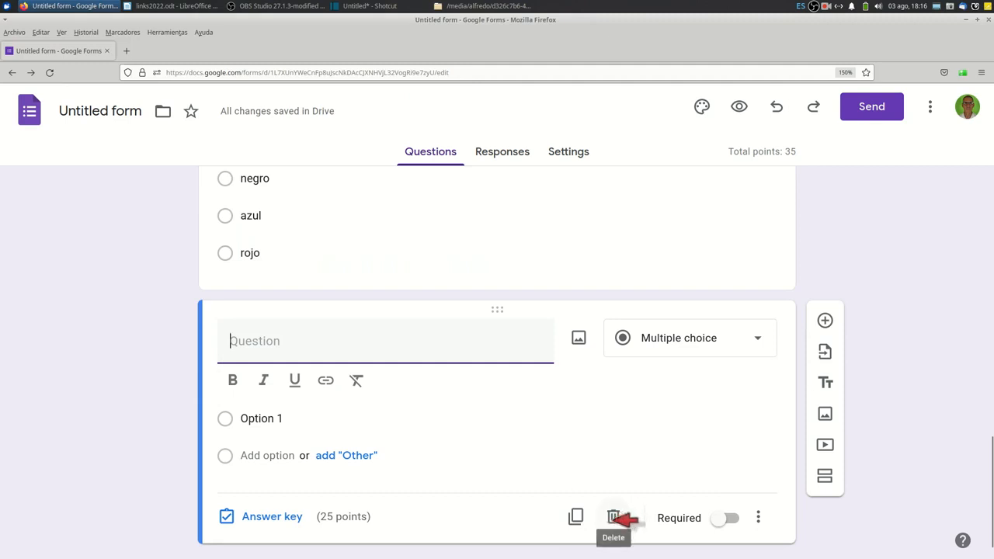
pyautogui.click(613, 518)
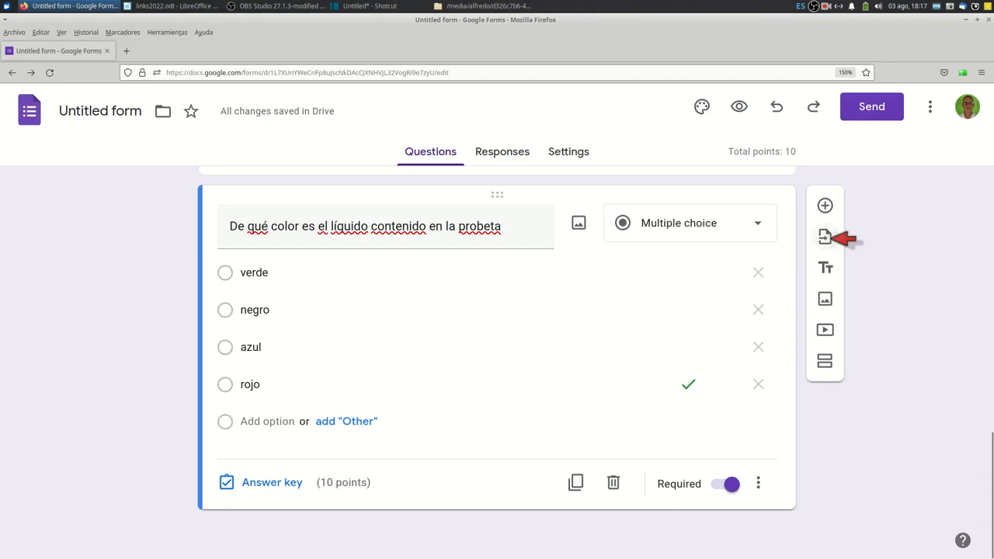
# Import the question "1- El escalado de una técnica" from the existing form "Fundamentos22-escalado tecnica".
pyautogui.click(829, 238)
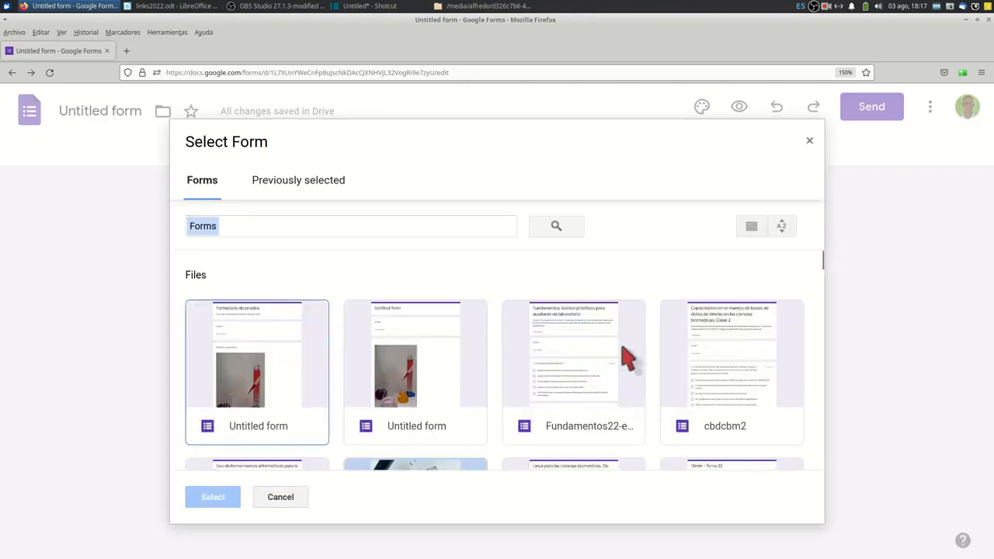
pyautogui.click(572, 371)
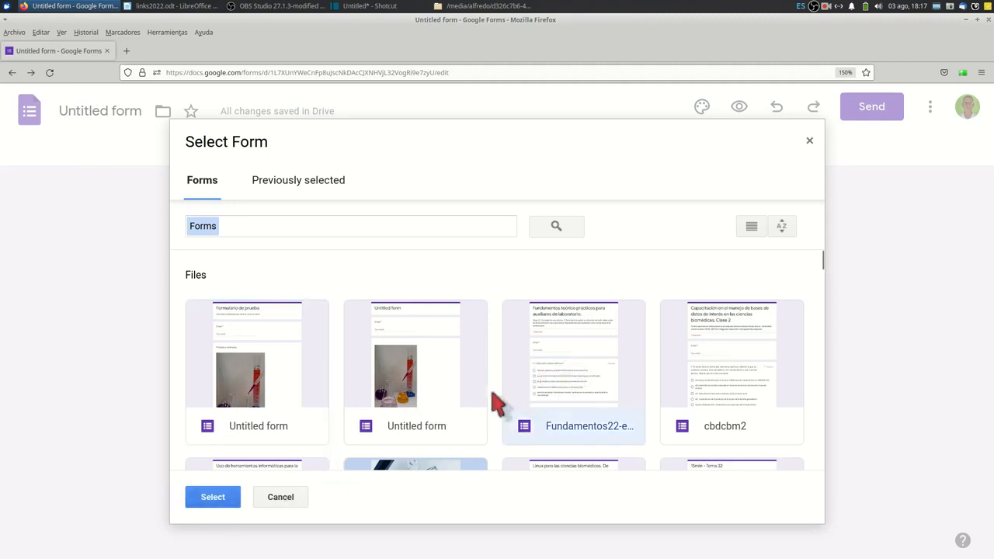
pyautogui.click(215, 500)
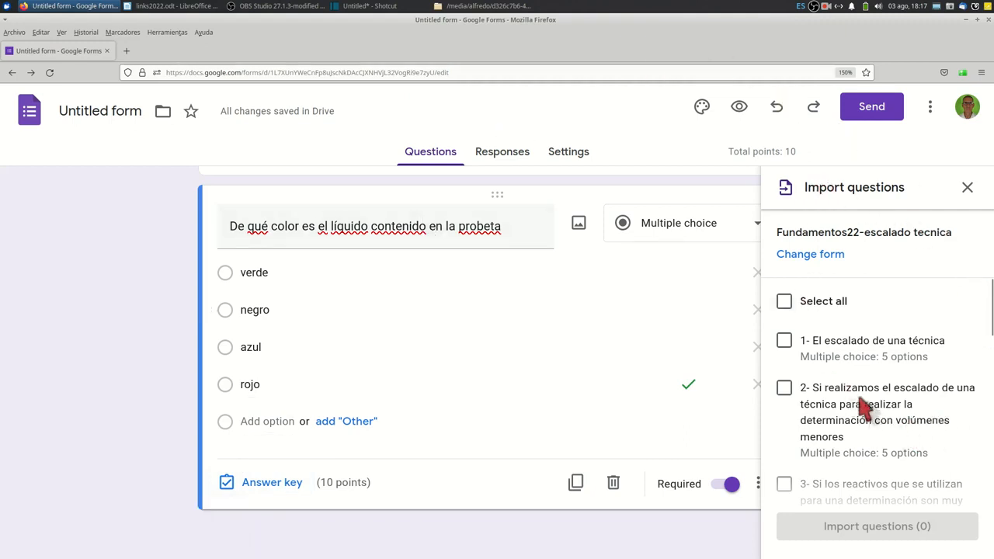
pyautogui.scroll(-5, 877, 330)
pyautogui.scroll(-1, 877, 330)
pyautogui.scroll(7, 878, 329)
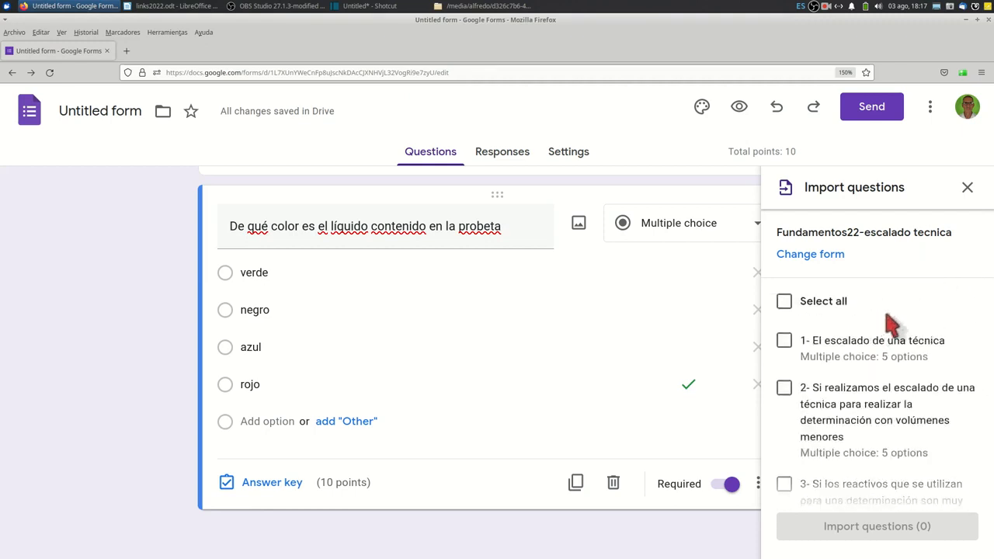
pyautogui.click(784, 340)
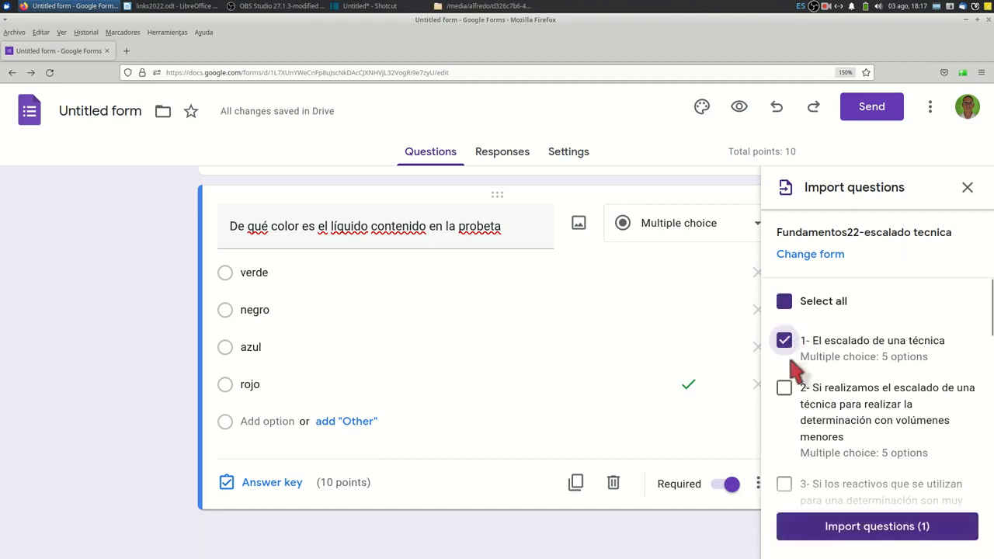
pyautogui.click(861, 527)
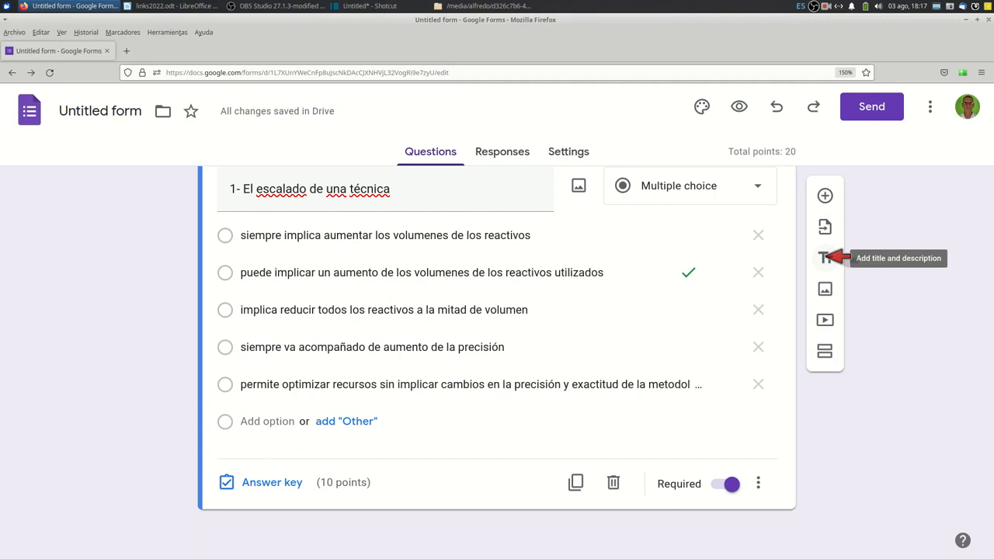
pyautogui.click(824, 258)
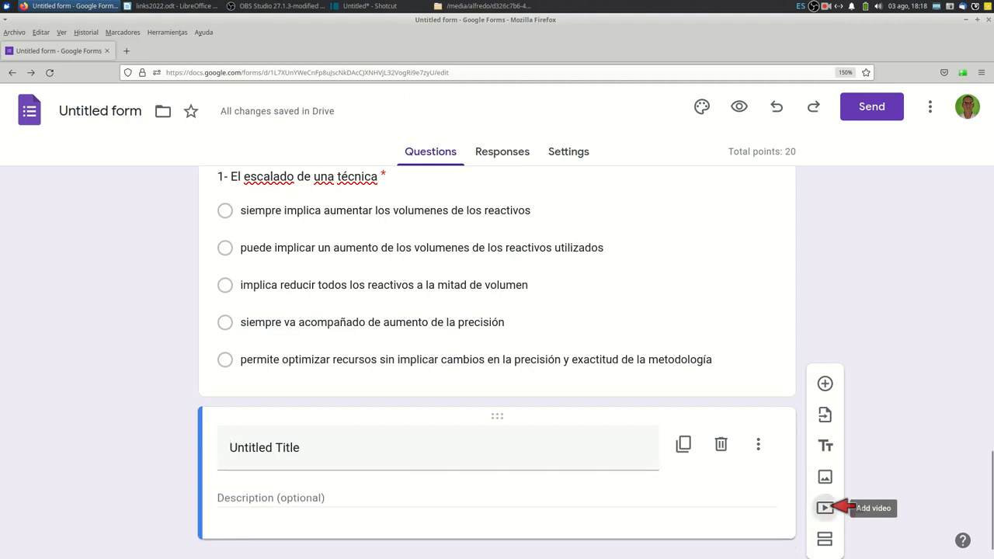
pyautogui.click(824, 508)
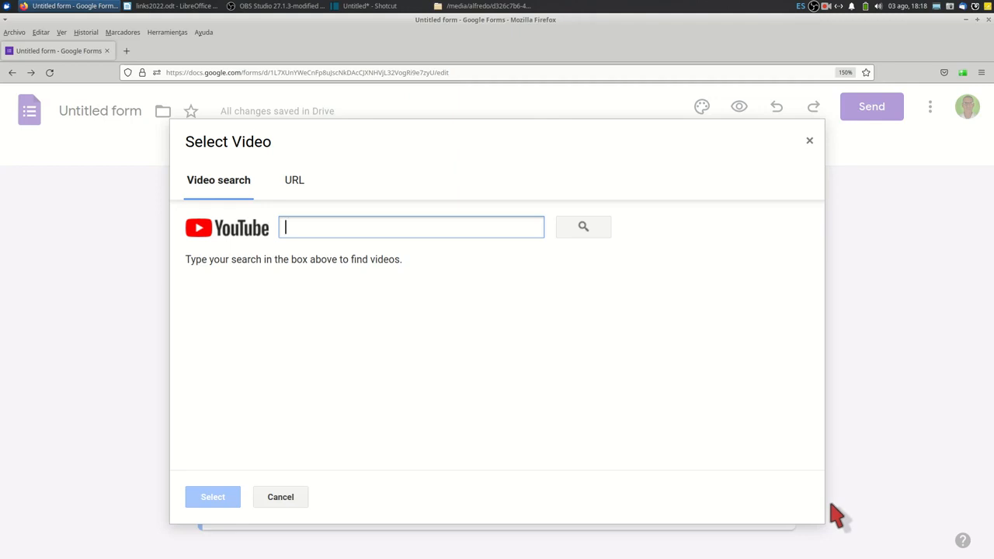
pyautogui.click(808, 139)
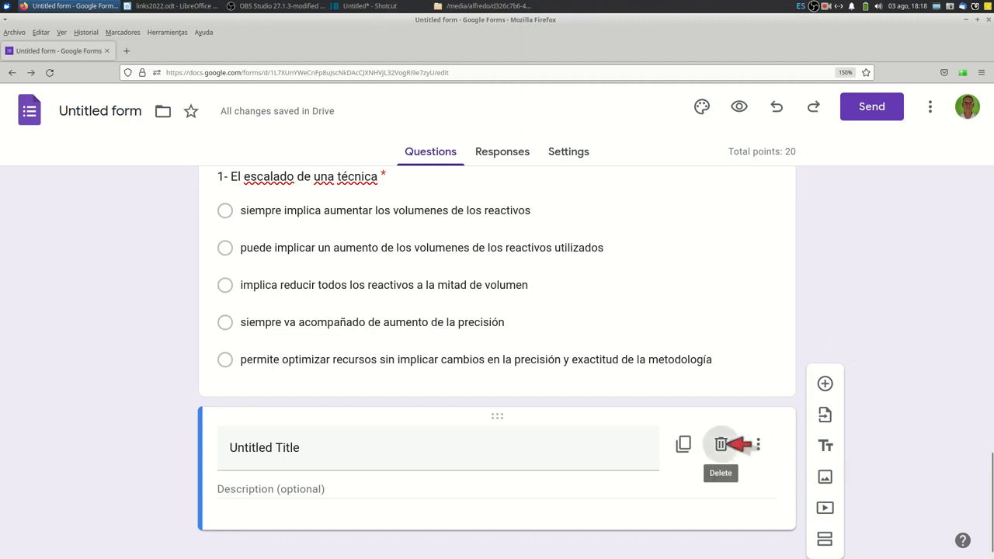
pyautogui.click(722, 444)
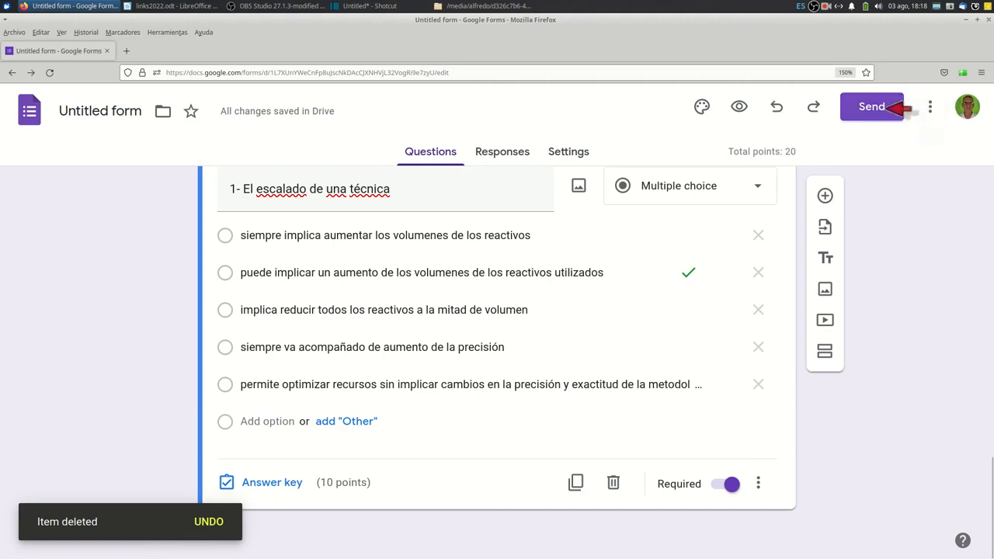
# Shorten the form's sharing URL, copy the link and close the send dialog.
pyautogui.click(887, 109)
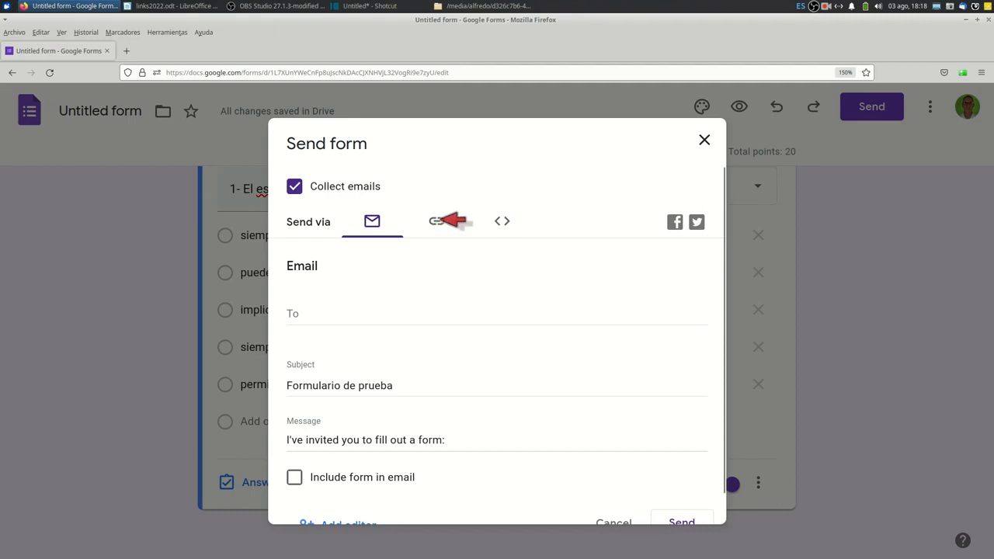
pyautogui.click(441, 222)
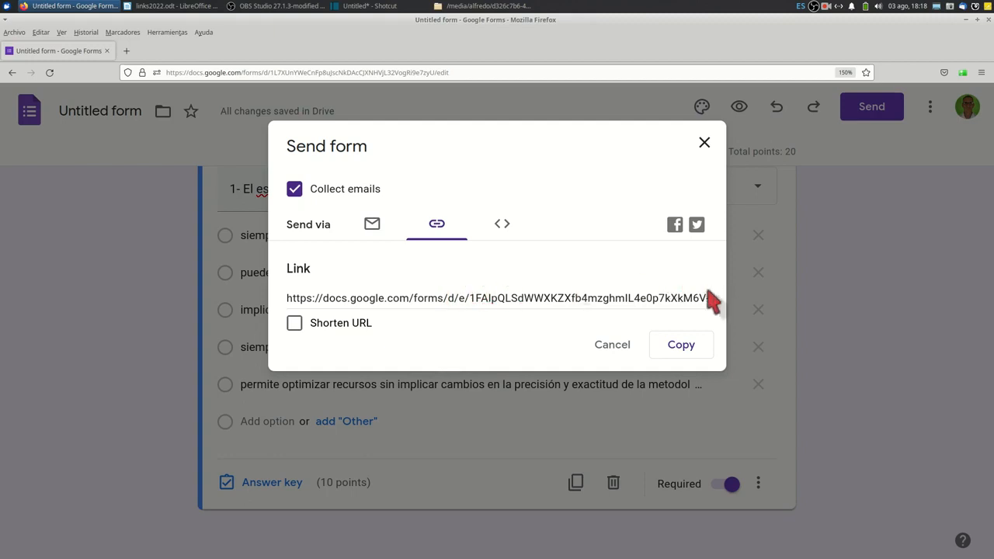
pyautogui.click(296, 323)
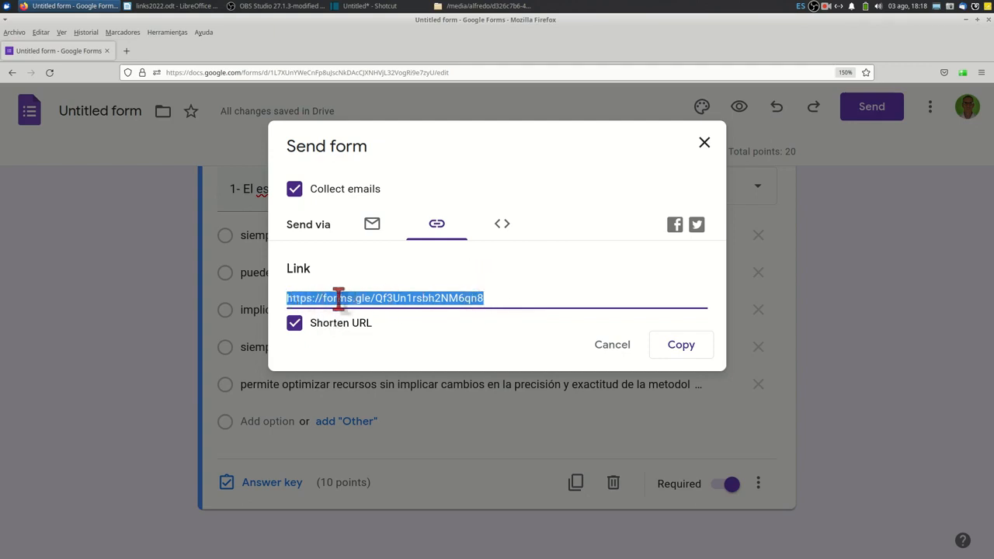
pyautogui.rightClick(466, 299)
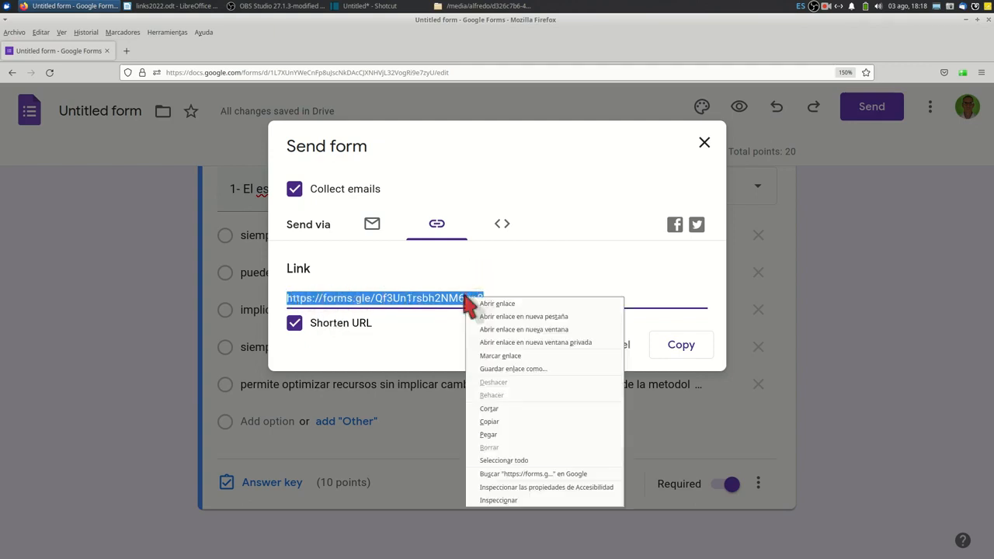
pyautogui.click(481, 423)
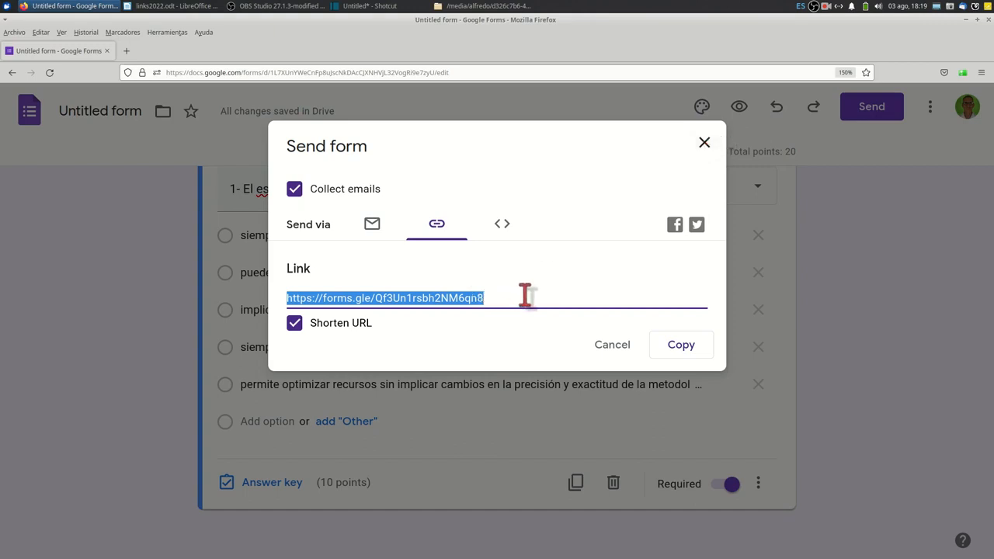
pyautogui.click(704, 142)
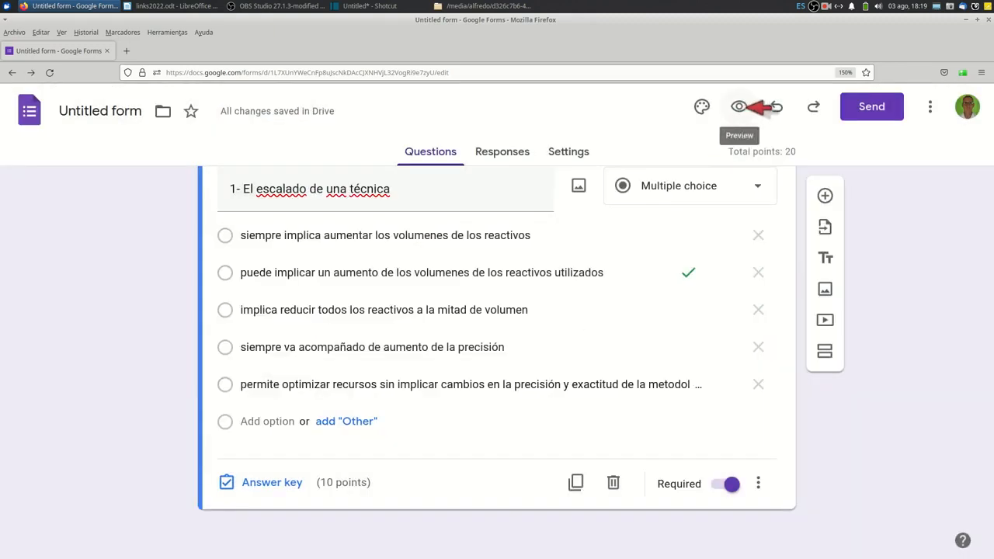
# Preview the form and fill in the respondent's e-mail address.
pyautogui.click(743, 106)
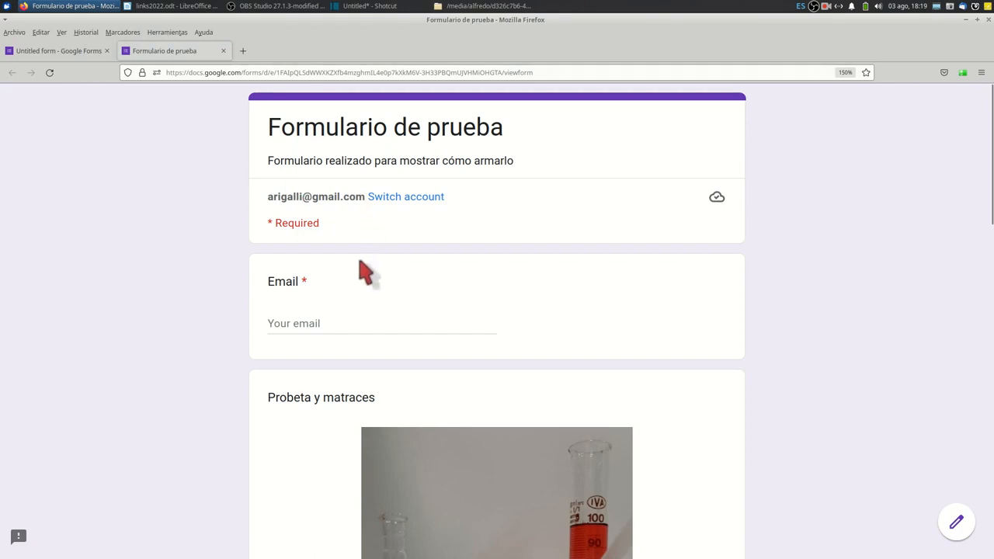
pyautogui.click(292, 325)
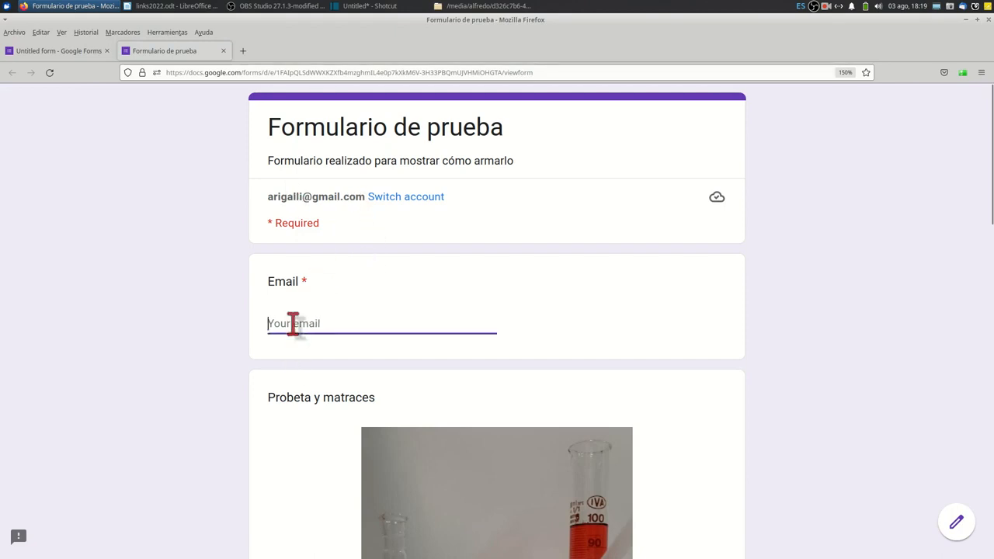
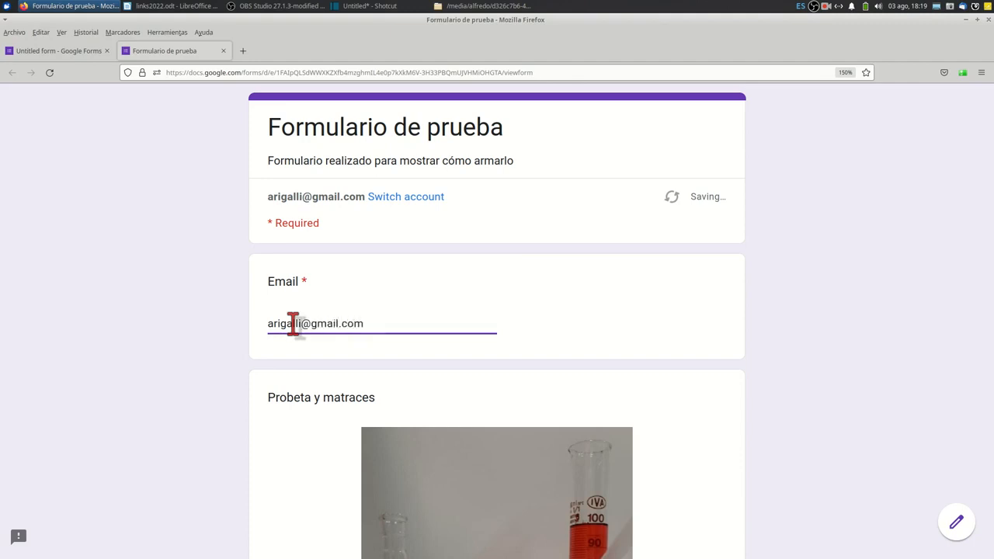
# Answer the question about the colour of the liquid in the probeta with "rojo" in the form preview.
pyautogui.scroll(-5, 315, 306)
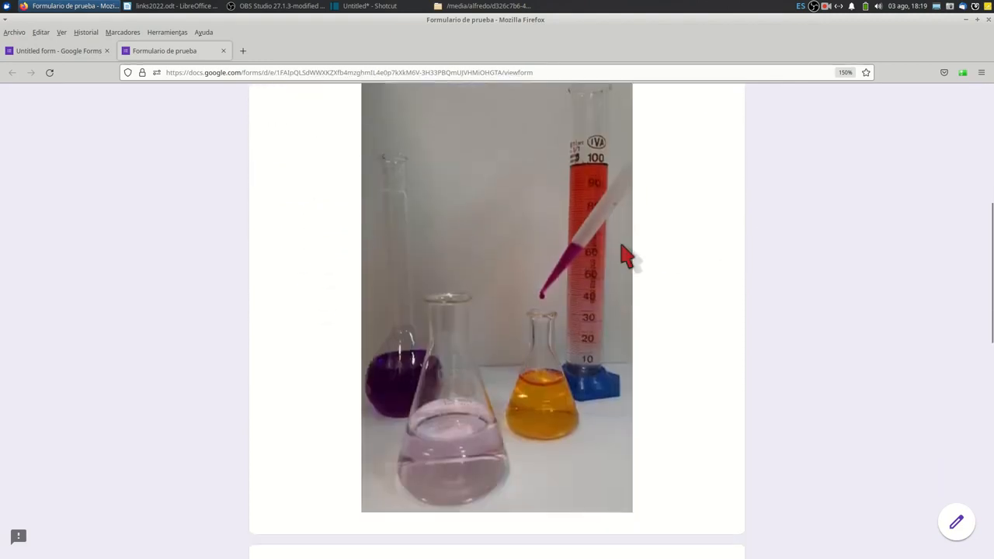
pyautogui.scroll(-4, 626, 254)
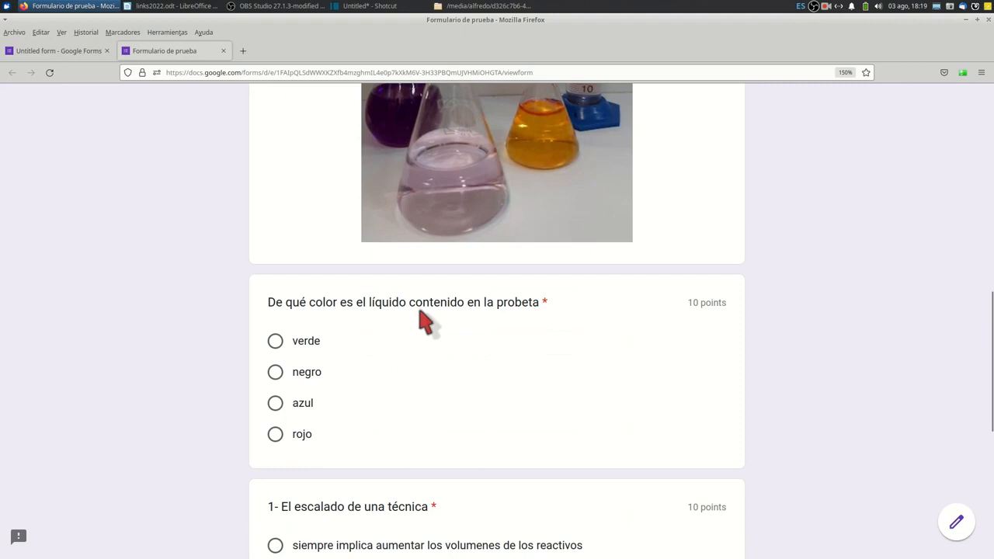
pyautogui.scroll(4, 497, 306)
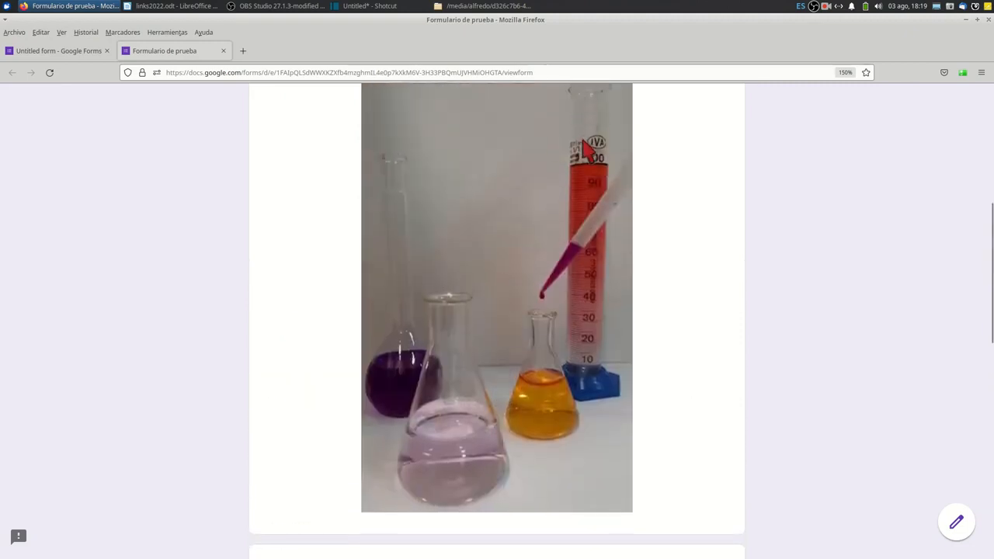
pyautogui.scroll(-5, 584, 145)
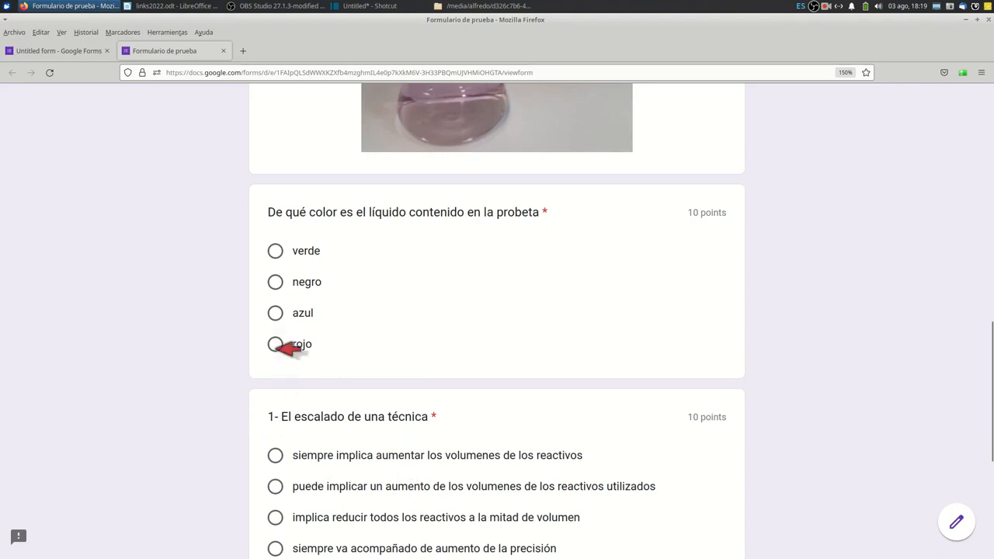
pyautogui.click(275, 344)
pyautogui.scroll(-3, 347, 354)
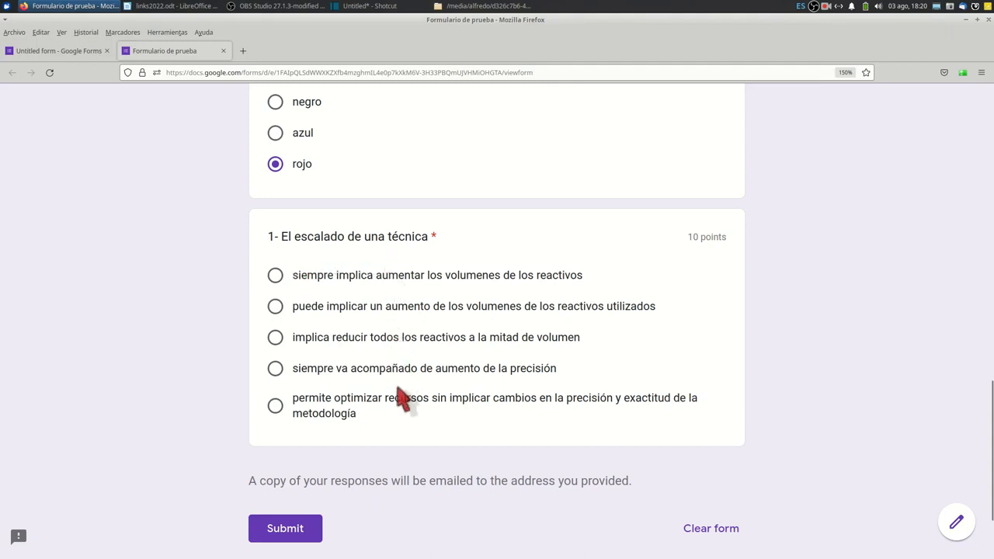
# Answer "1- El escalado de una técnica" with the option beginning "permite optimizar recursos sin implicar cambios" and submit the form.
pyautogui.click(275, 405)
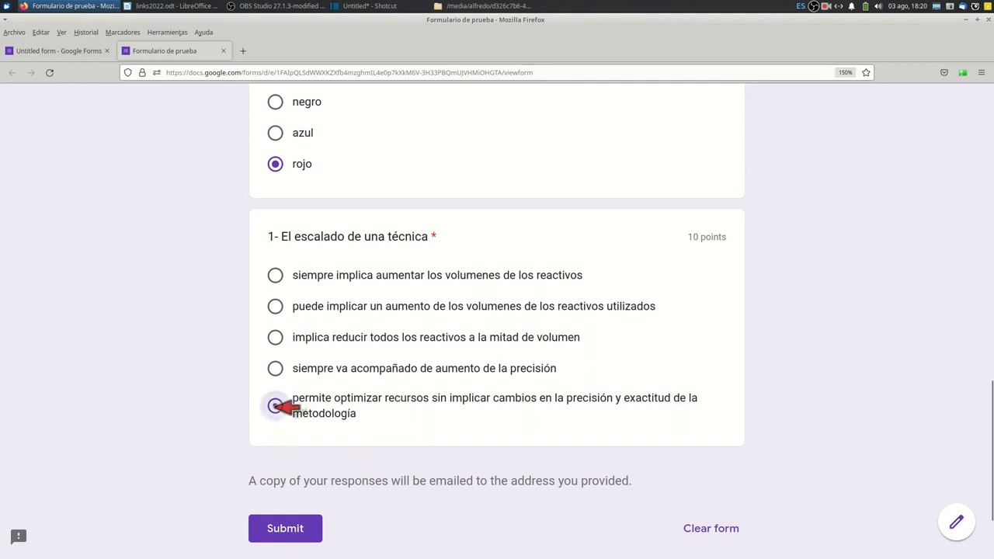
pyautogui.click(311, 530)
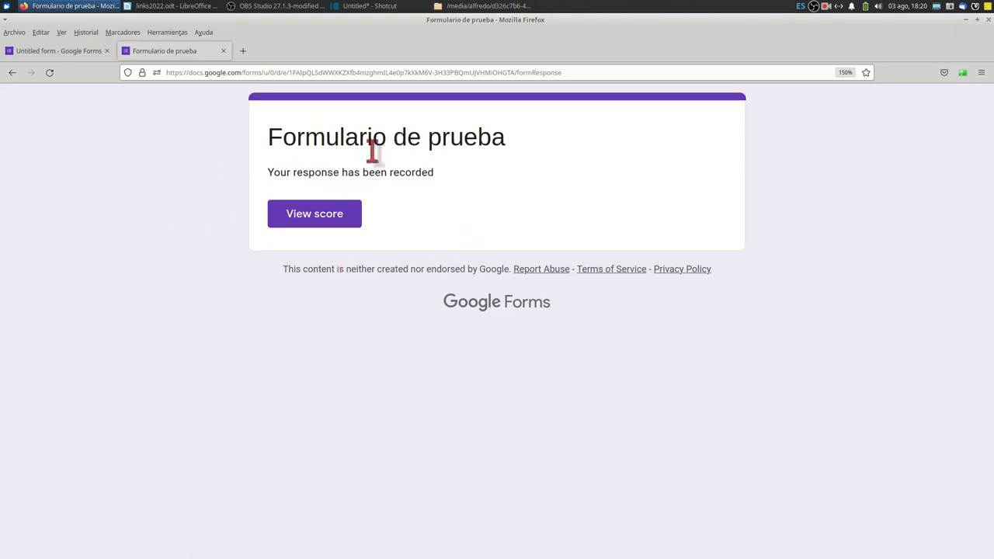
# View the score of the submitted response, review the grading of each question, and close the score and preview pages.
pyautogui.click(335, 219)
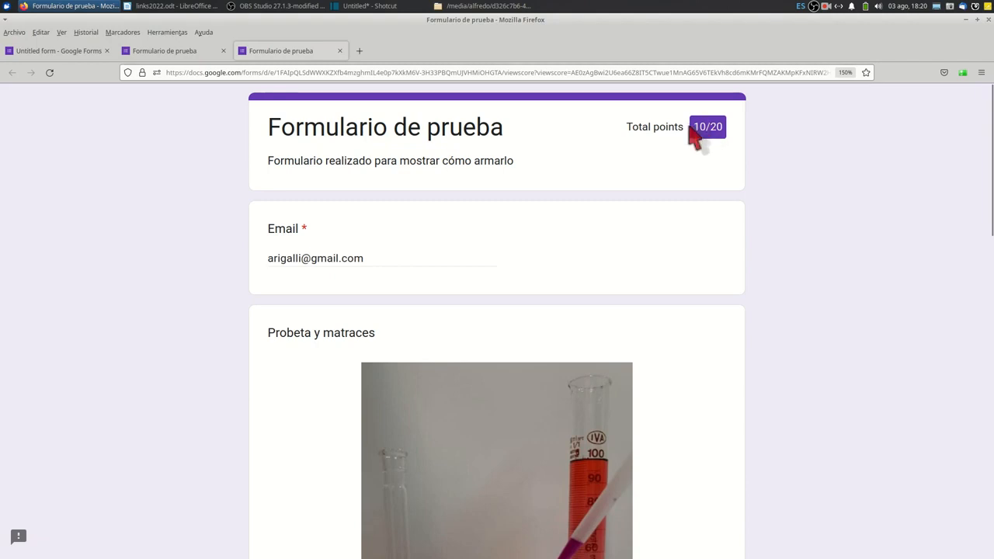
pyautogui.scroll(-5, 769, 320)
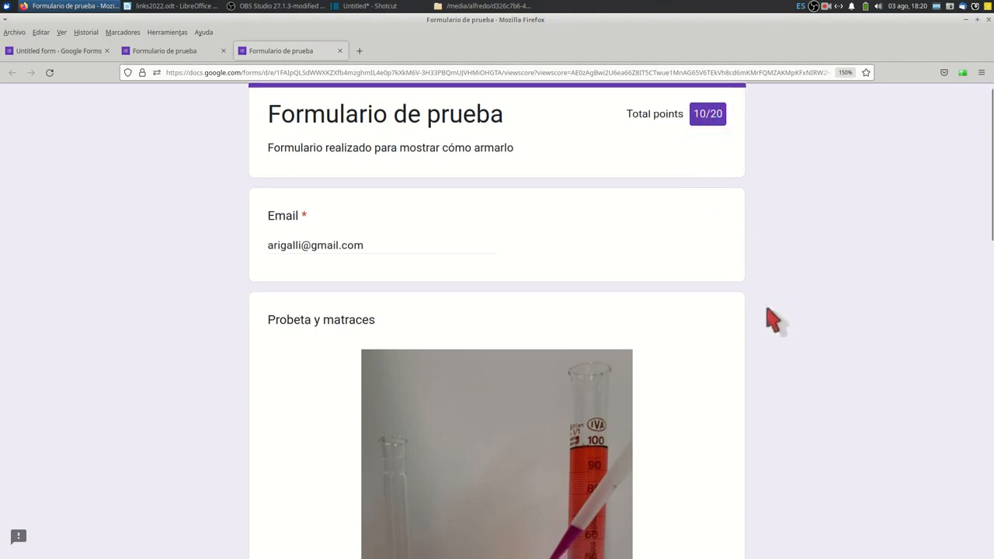
pyautogui.scroll(-2, 767, 325)
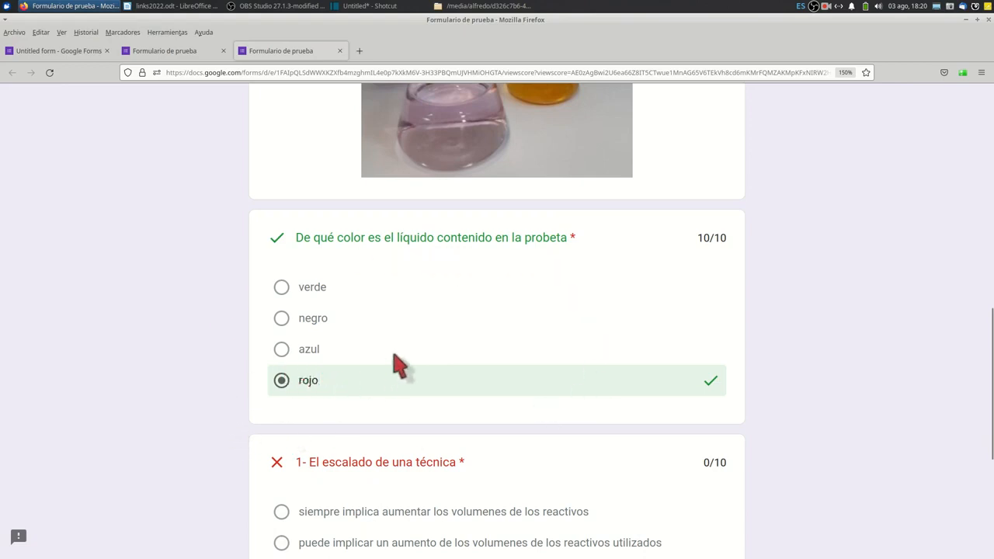
pyautogui.scroll(-4, 410, 357)
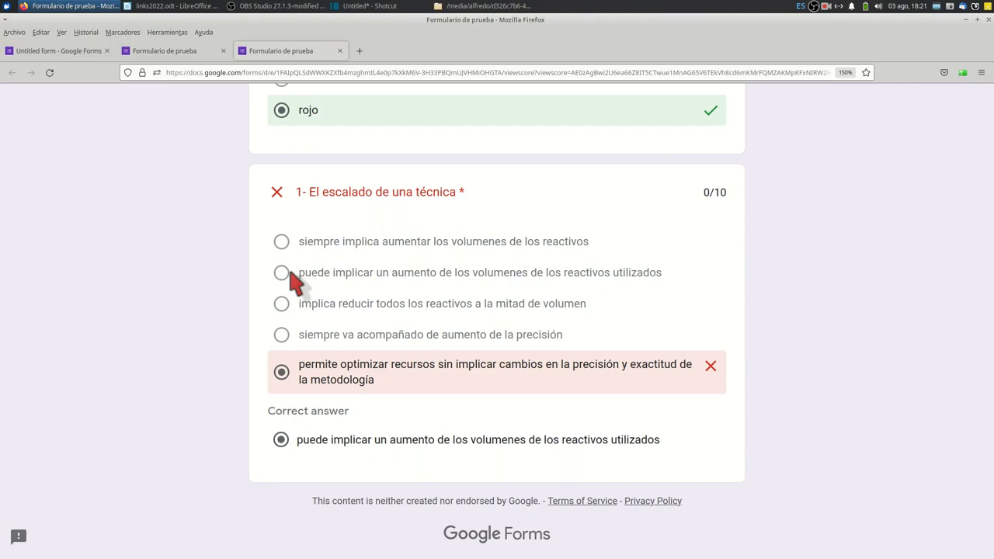
pyautogui.scroll(15, 296, 283)
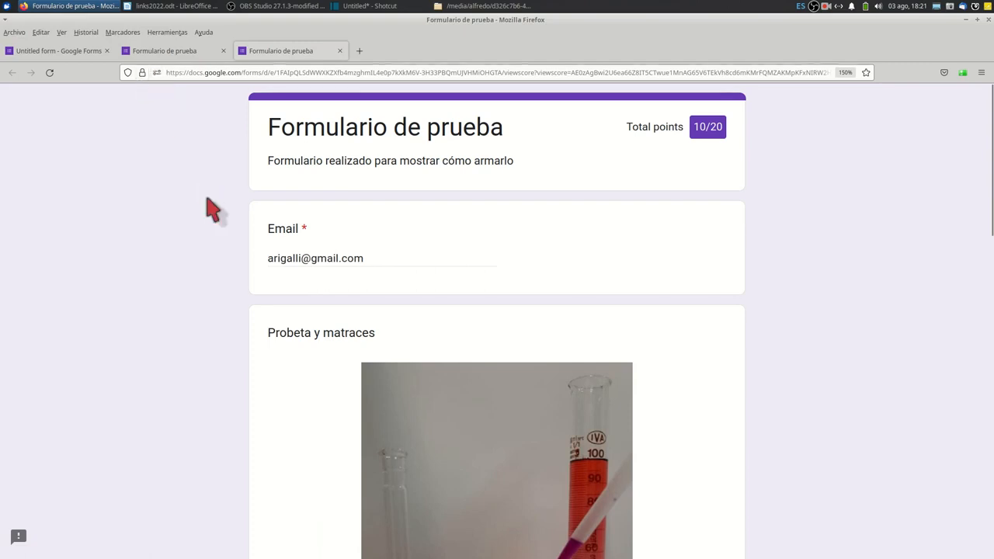
pyautogui.click(339, 51)
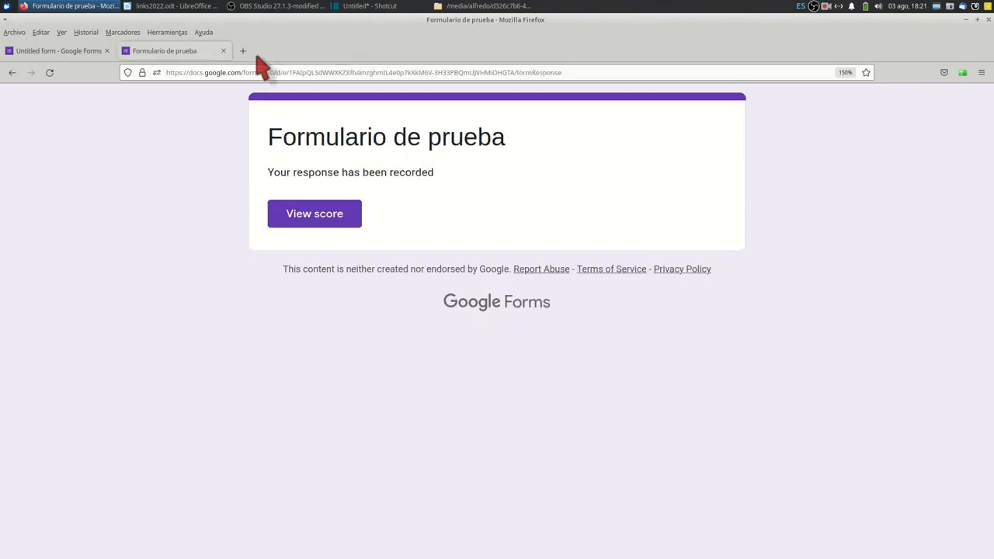
pyautogui.click(224, 51)
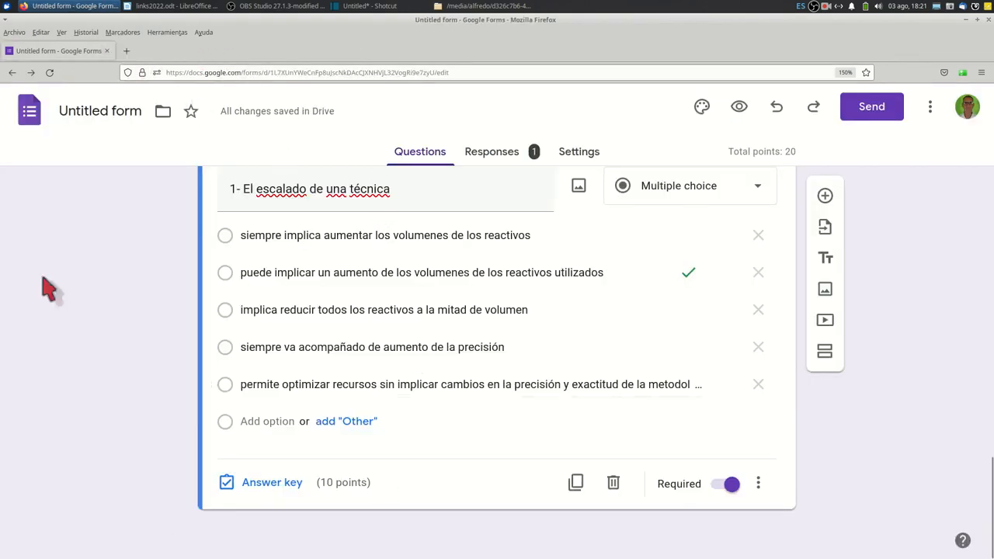
# Examine the form's response summary, including the points distribution, frequently missed questions, scores and the answer chart of each question.
pyautogui.scroll(10, 303, 389)
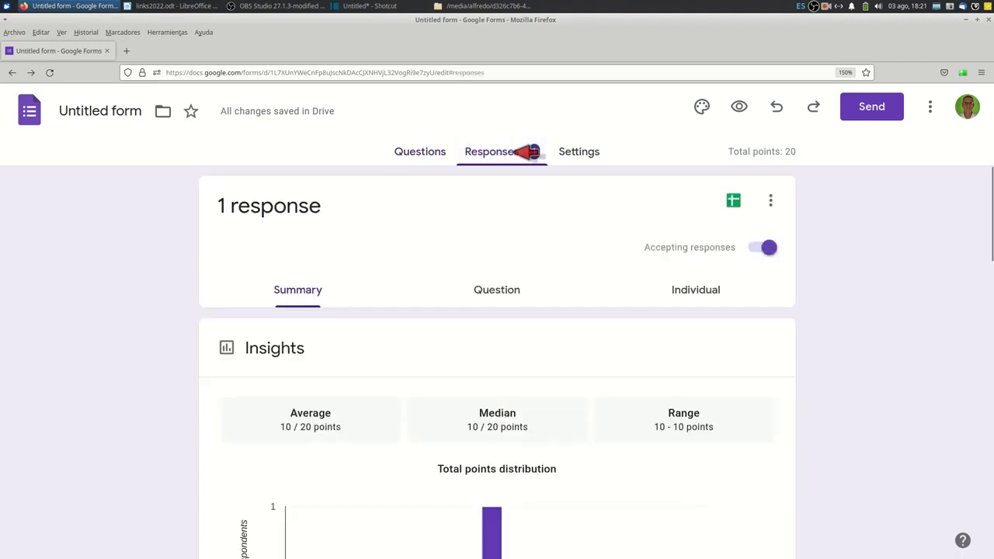
pyautogui.scroll(-3, 404, 306)
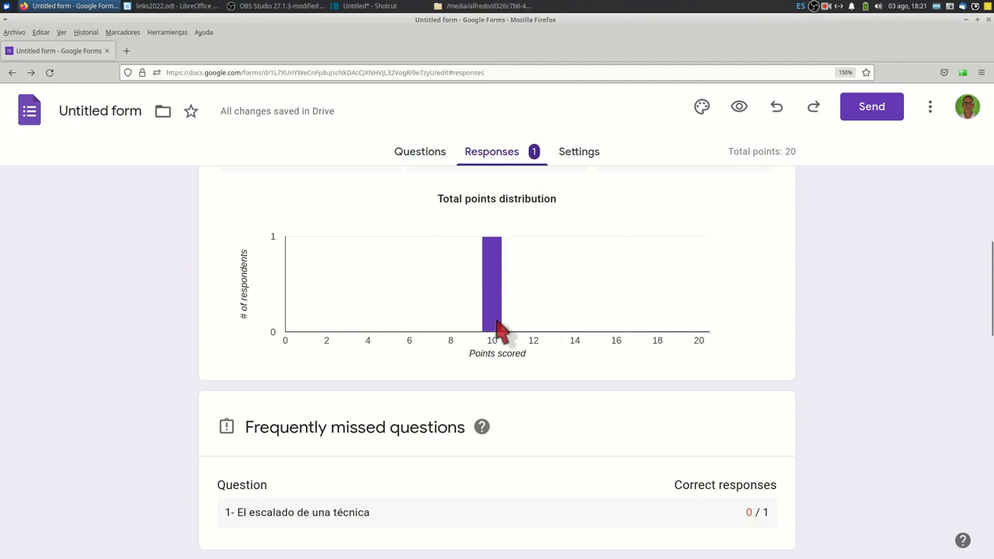
pyautogui.scroll(-10, 512, 267)
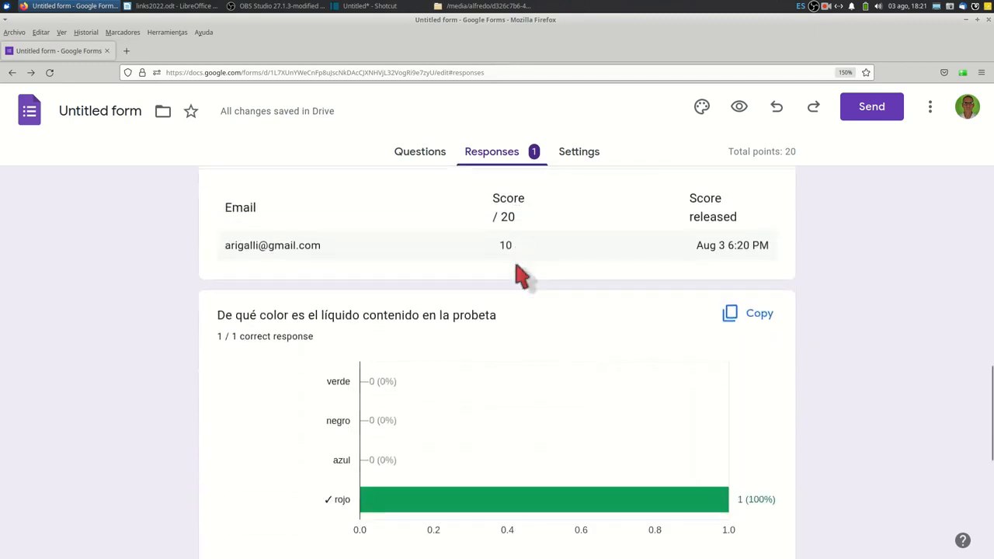
pyautogui.scroll(-3, 520, 274)
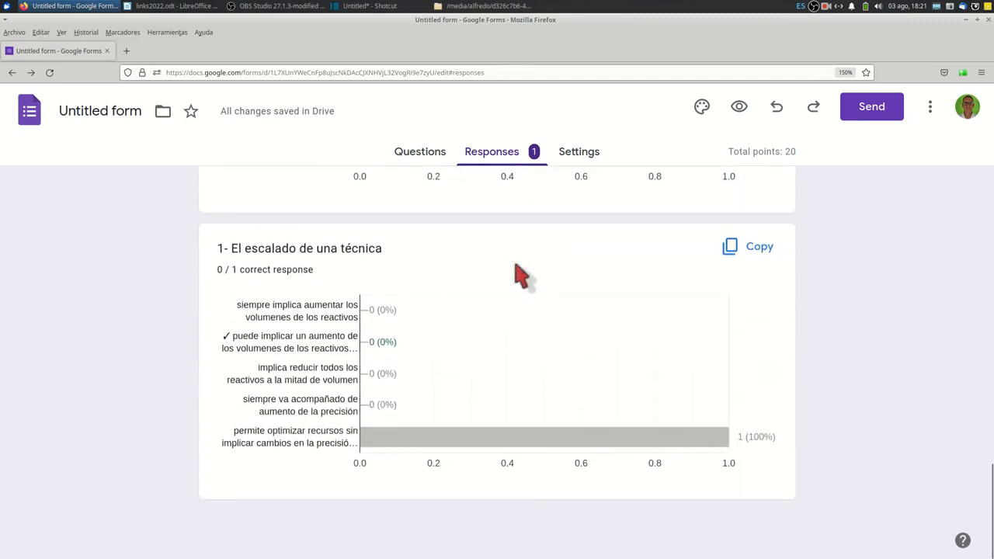
pyautogui.scroll(3, 516, 266)
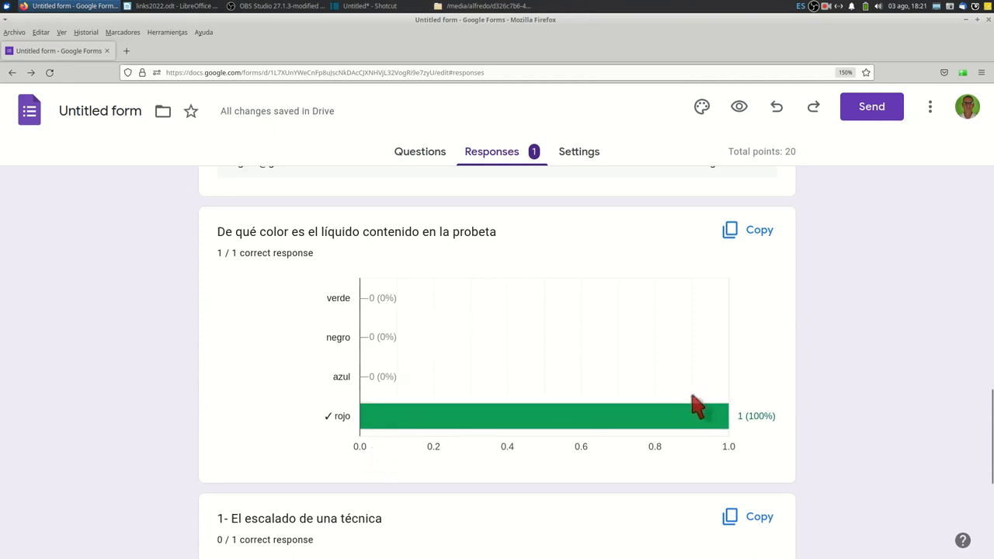
pyautogui.scroll(1, 692, 384)
pyautogui.scroll(-3, 683, 373)
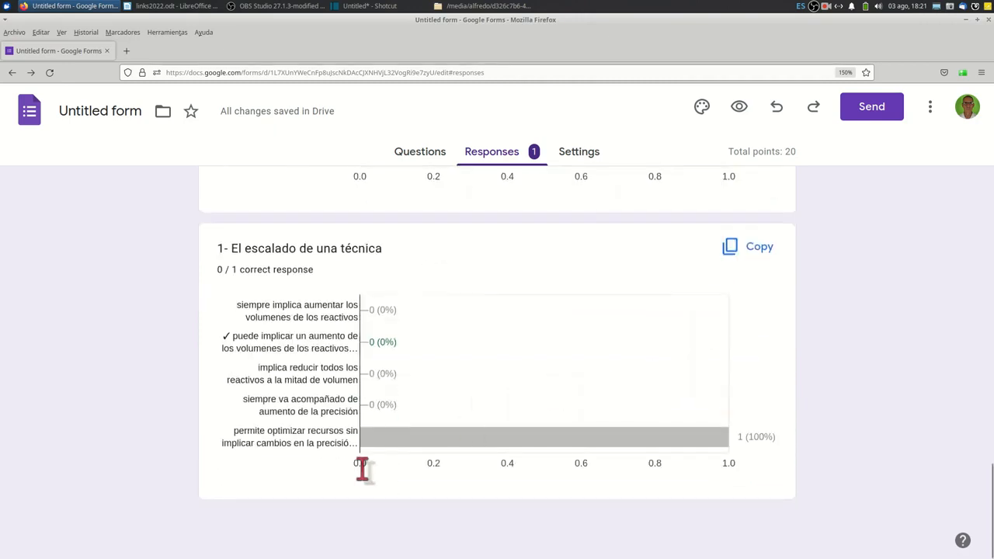
pyautogui.moveTo(711, 446)
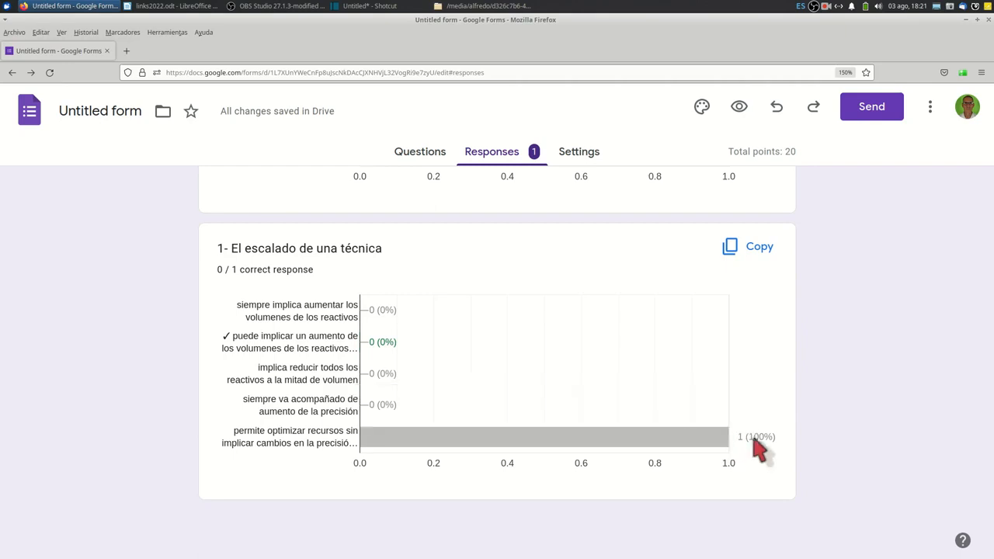
# Create a new linked response spreadsheet named "Formulario de prueba (Responses)" and open it.
pyautogui.scroll(15, 759, 449)
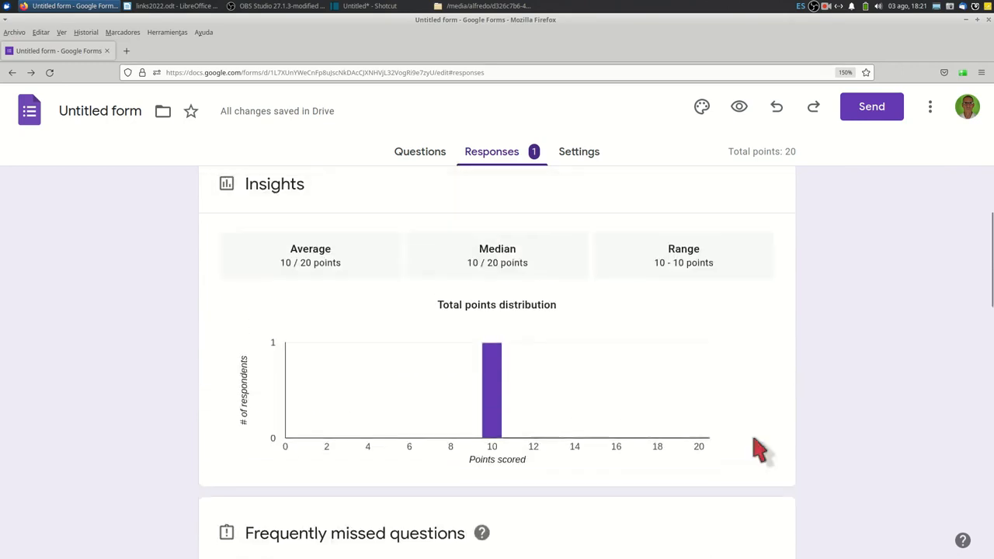
pyautogui.scroll(3, 759, 449)
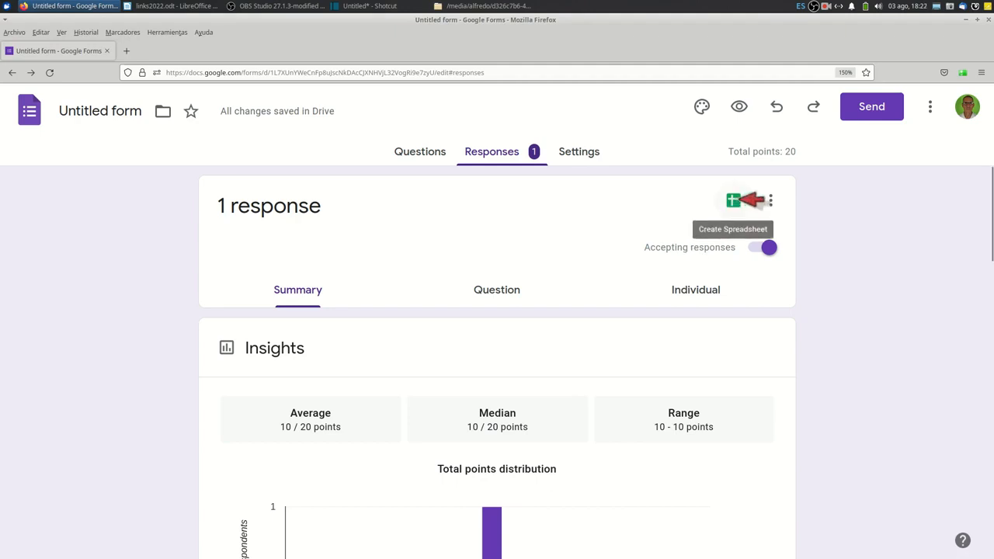
pyautogui.click(733, 200)
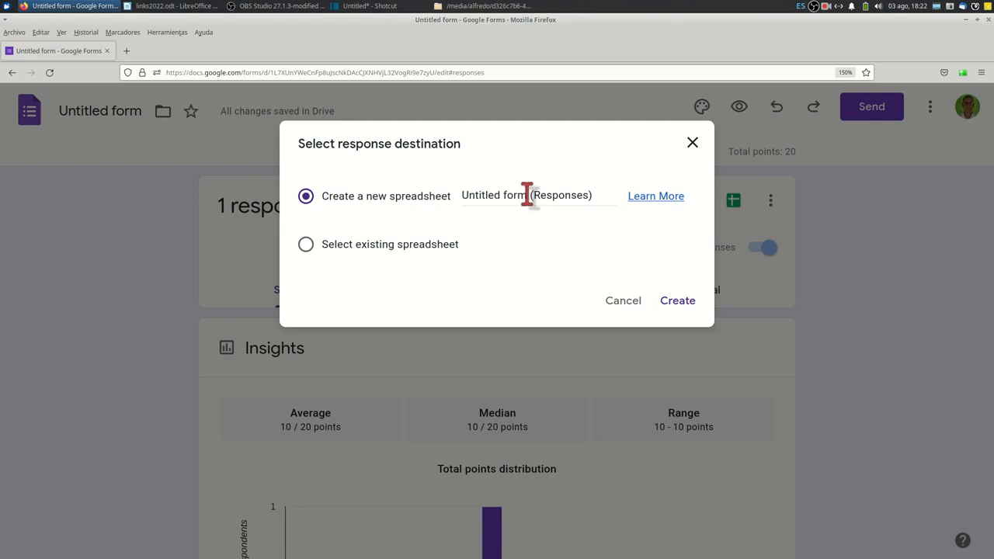
pyautogui.moveTo(526, 195); pyautogui.dragTo(450, 202)
pyautogui.write('Formulaio de')
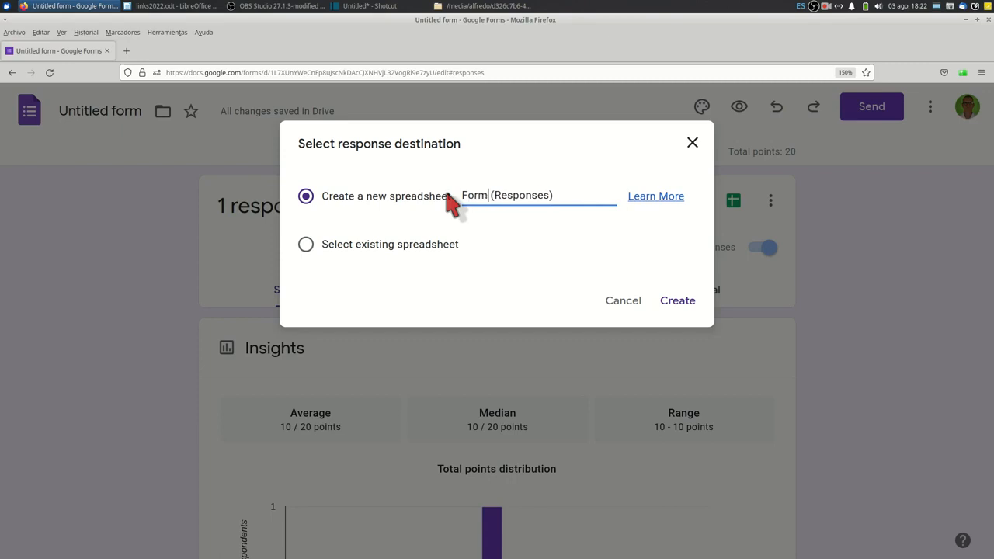
pyautogui.press('BackSpace')
pyautogui.press('BackSpace')
pyautogui.press('BackSpace')
pyautogui.press('BackSpace')
pyautogui.press('BackSpace')
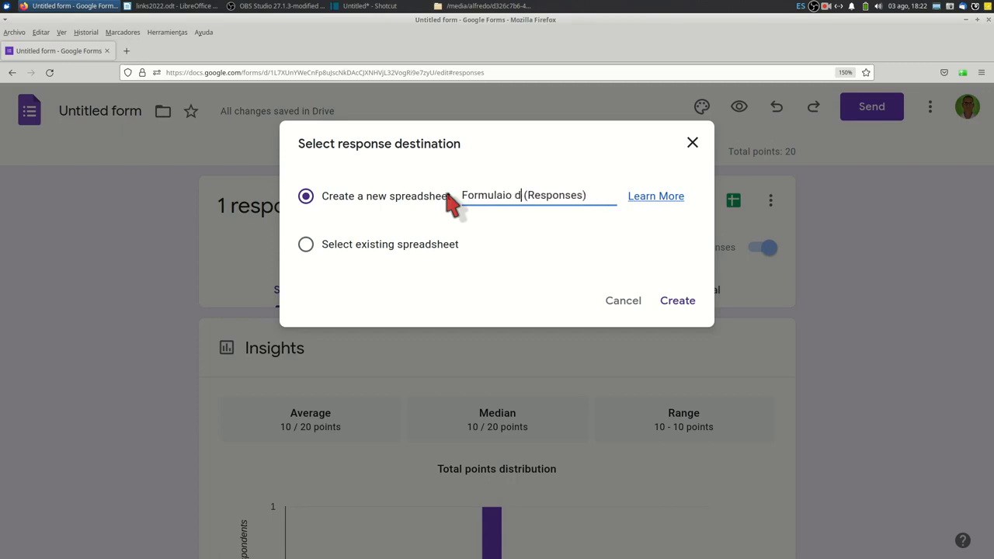
pyautogui.write('rio de prueba')
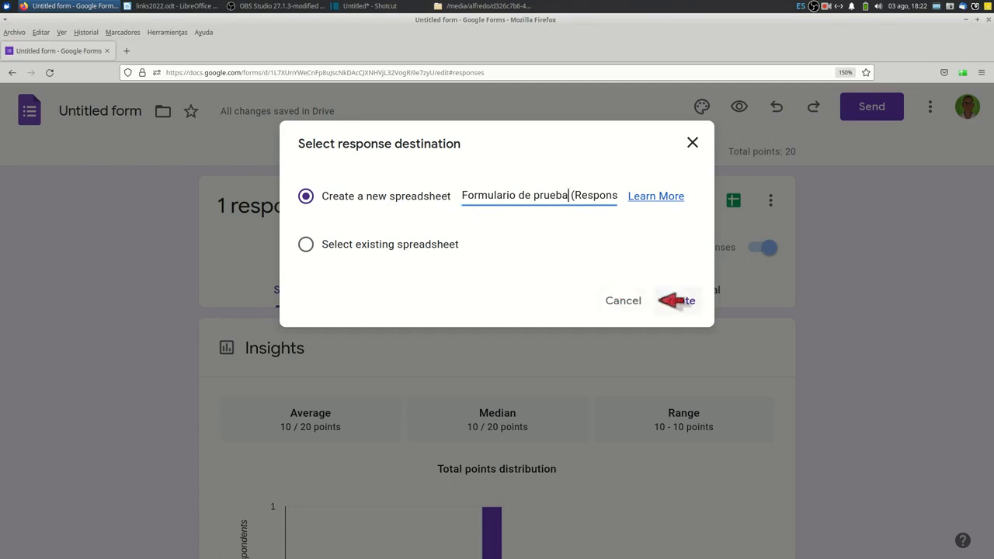
pyautogui.click(676, 300)
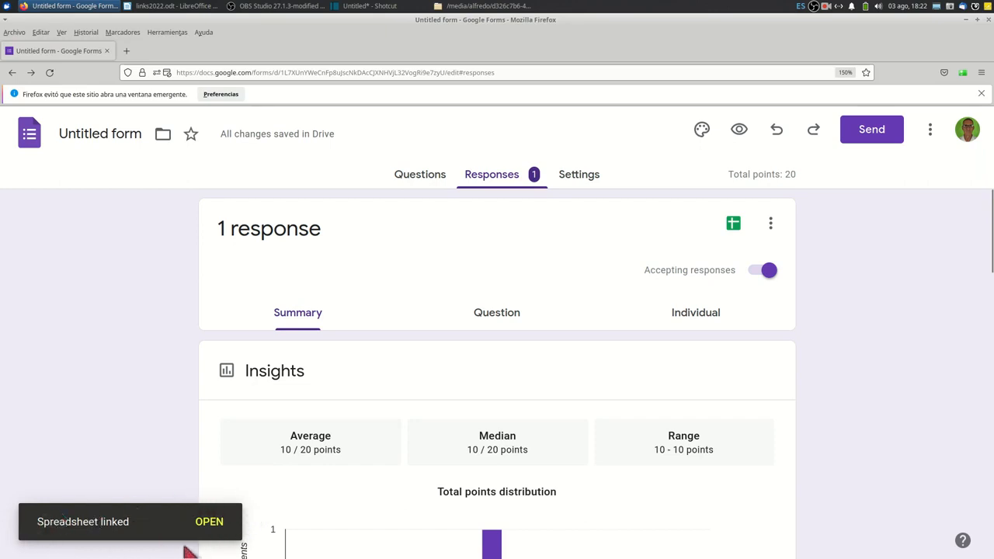
pyautogui.click(219, 522)
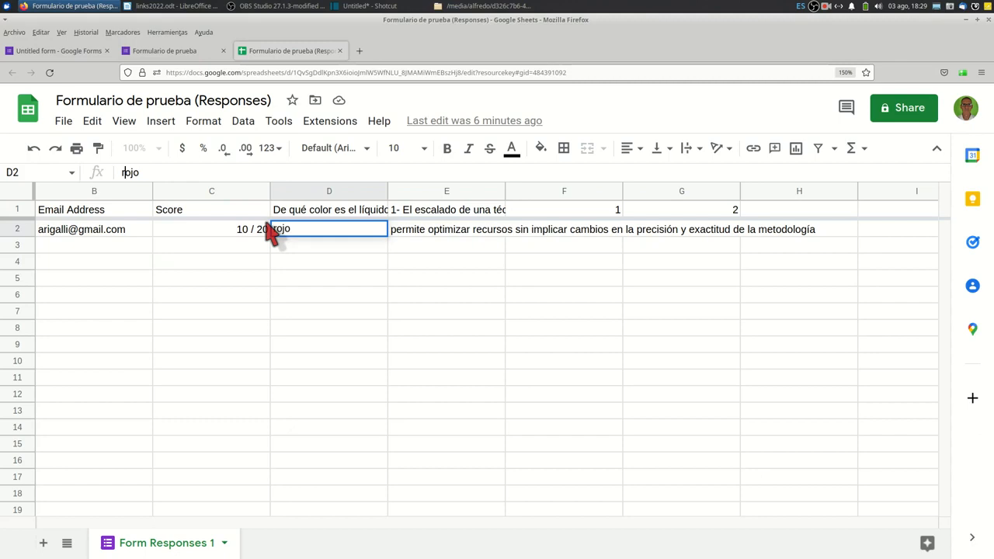
# Return to the form preview and answer the question about the colour of the liquid in the probeta with "rojo".
pyautogui.click(64, 53)
pyautogui.click(430, 175)
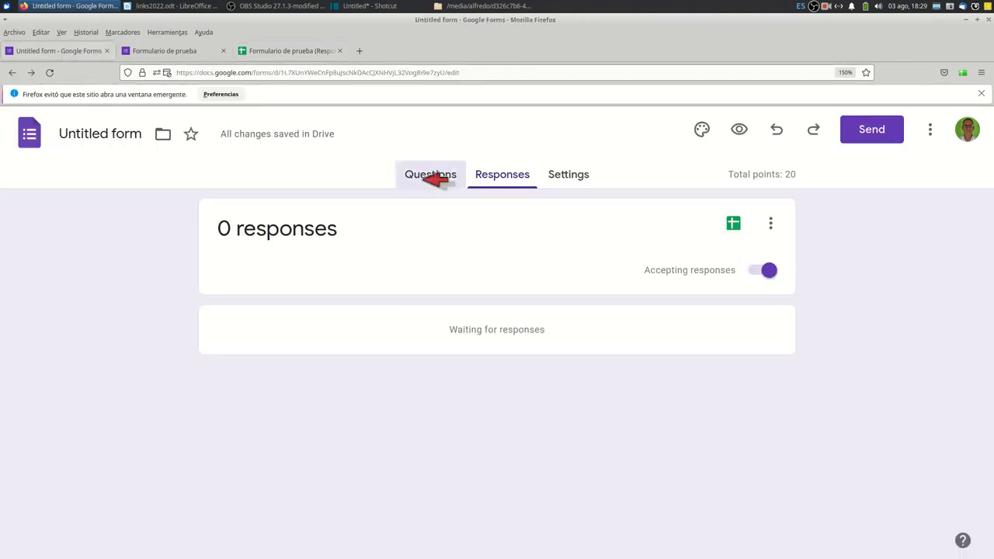
pyautogui.click(180, 51)
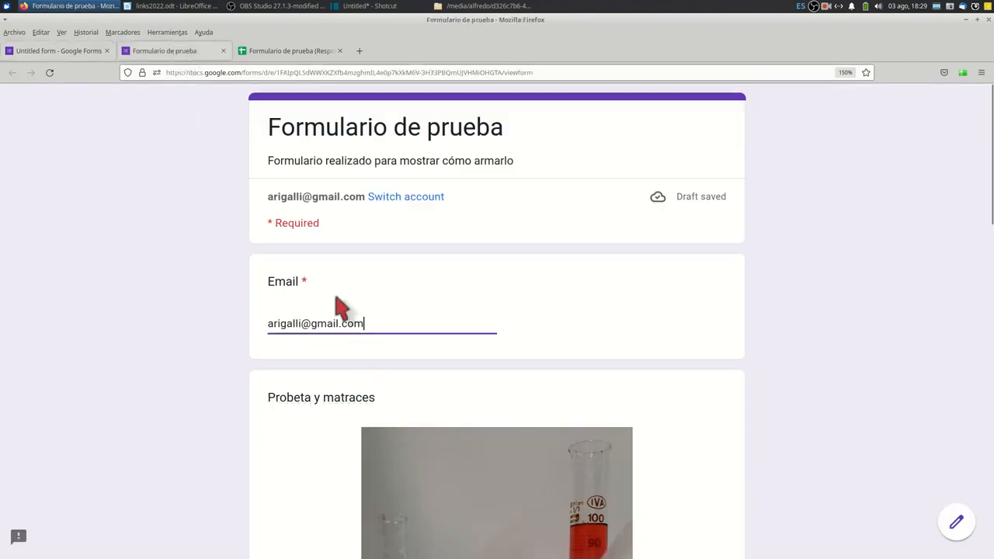
pyautogui.scroll(-5, 335, 280)
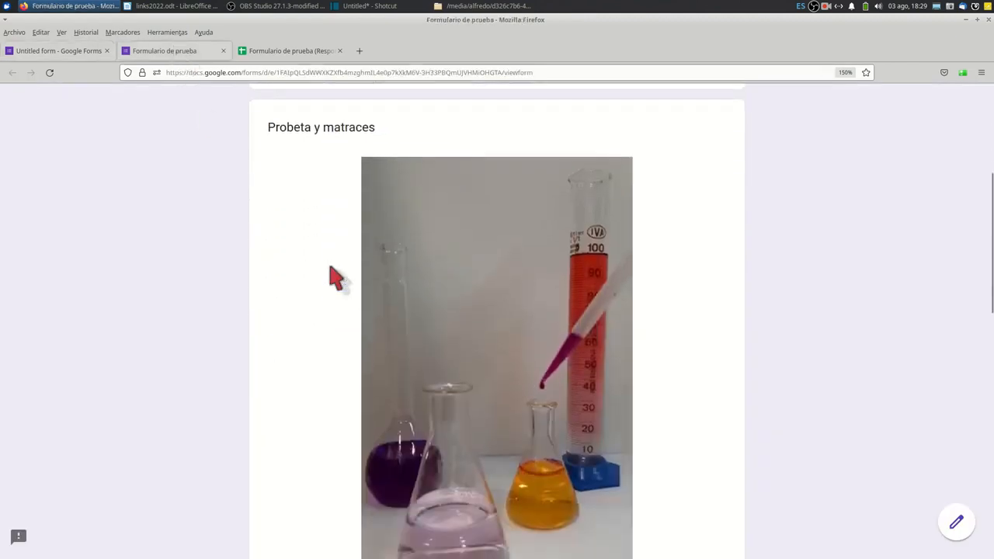
pyautogui.scroll(-2, 334, 281)
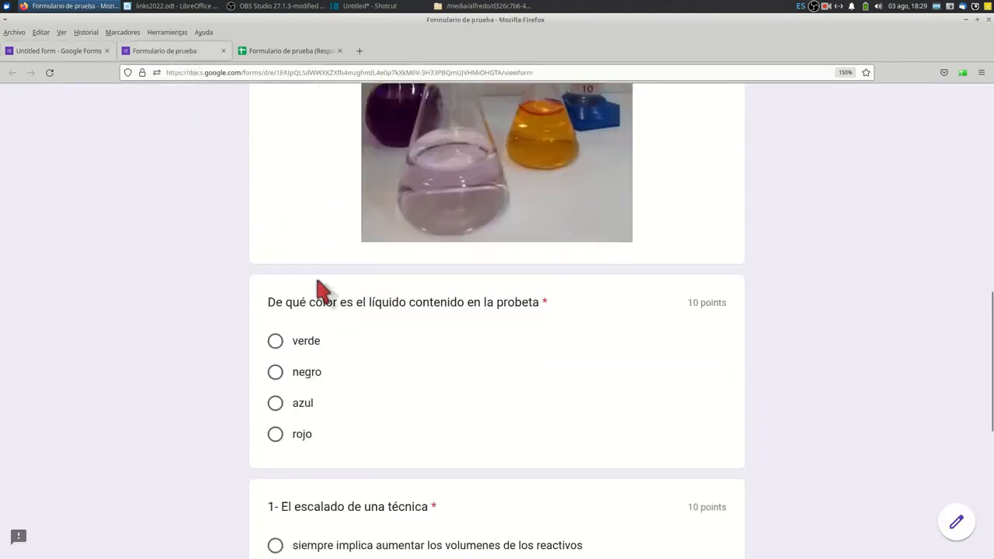
pyautogui.click(278, 432)
pyautogui.scroll(-5, 278, 429)
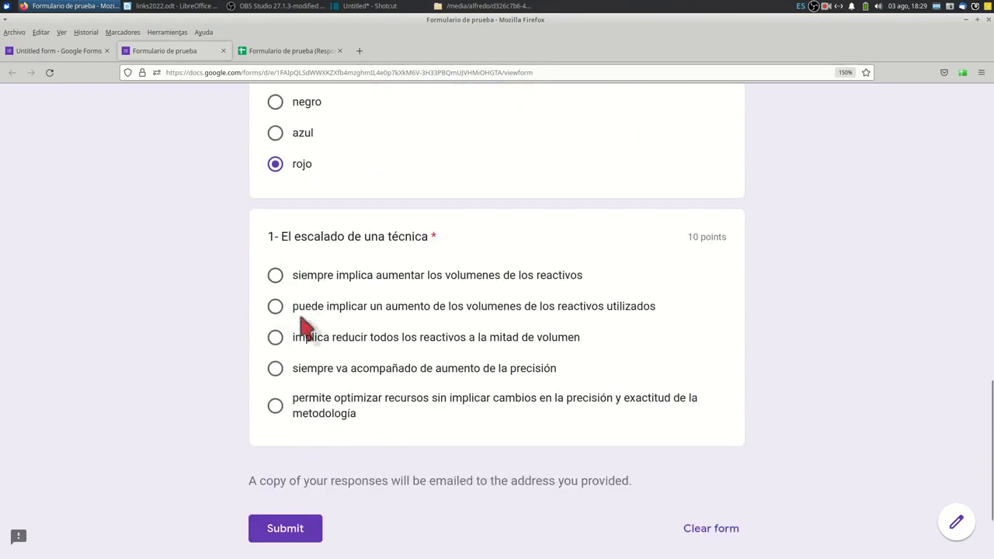
# Answer "1- El escalado de una técnica" with "puede implicar un aumento de los volumenes de los reactivos utilizados" and submit the form.
pyautogui.click(276, 307)
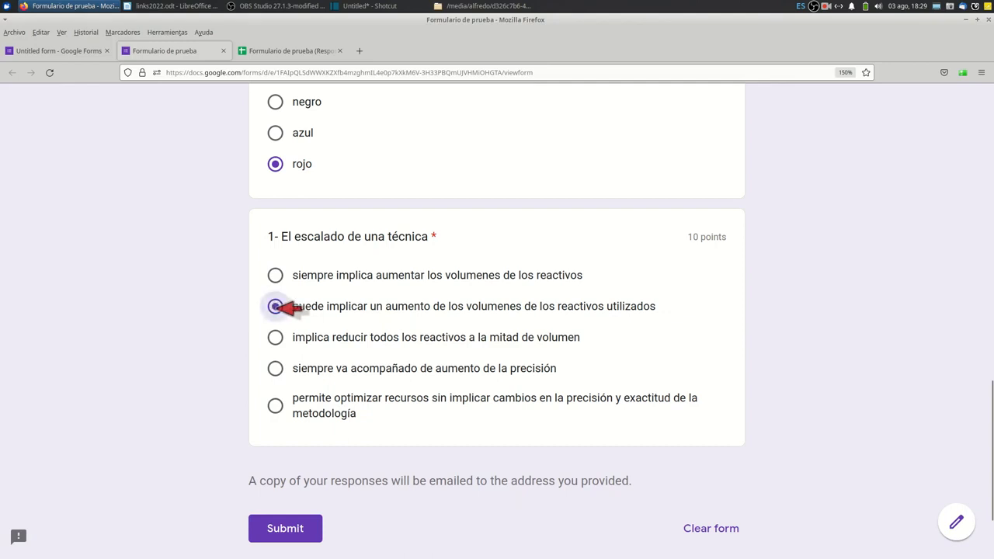
pyautogui.scroll(-2, 284, 368)
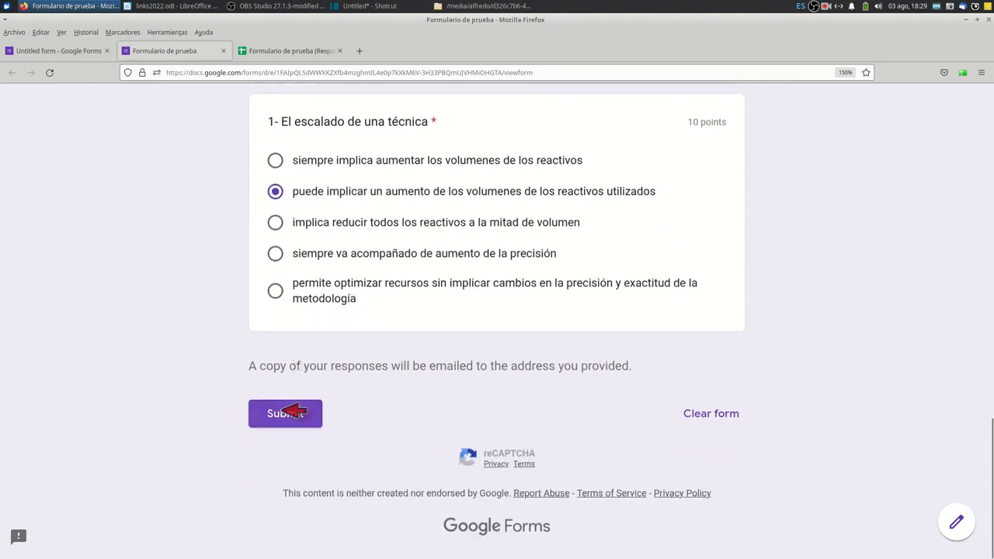
pyautogui.click(287, 413)
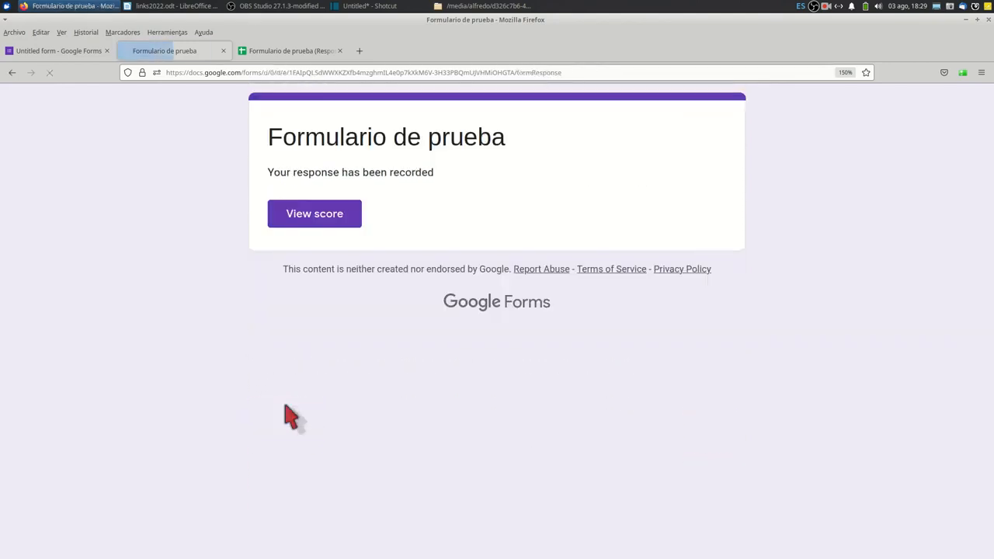
# View the new submission's score and check its response row in the "Formulario de prueba (Responses)" spreadsheet.
pyautogui.click(297, 213)
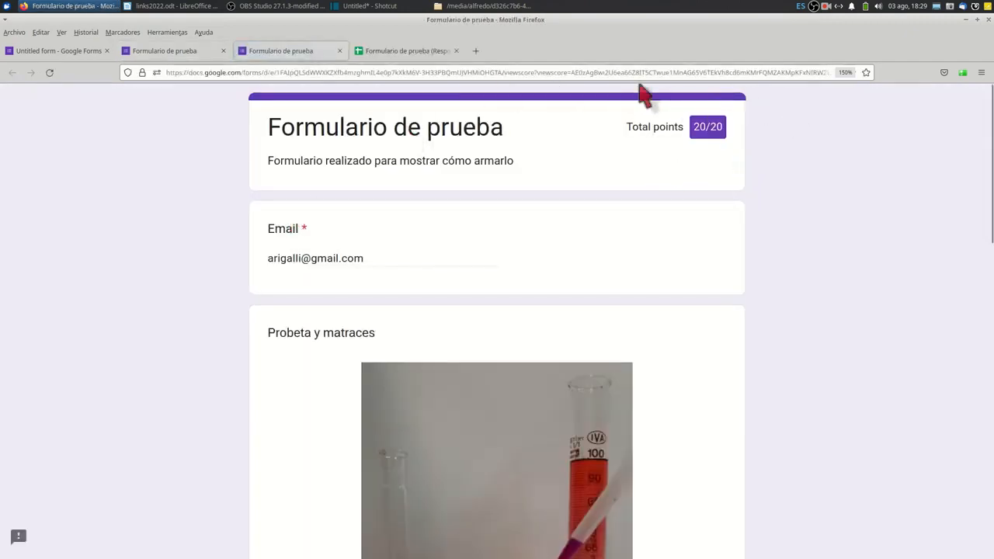
pyautogui.click(409, 53)
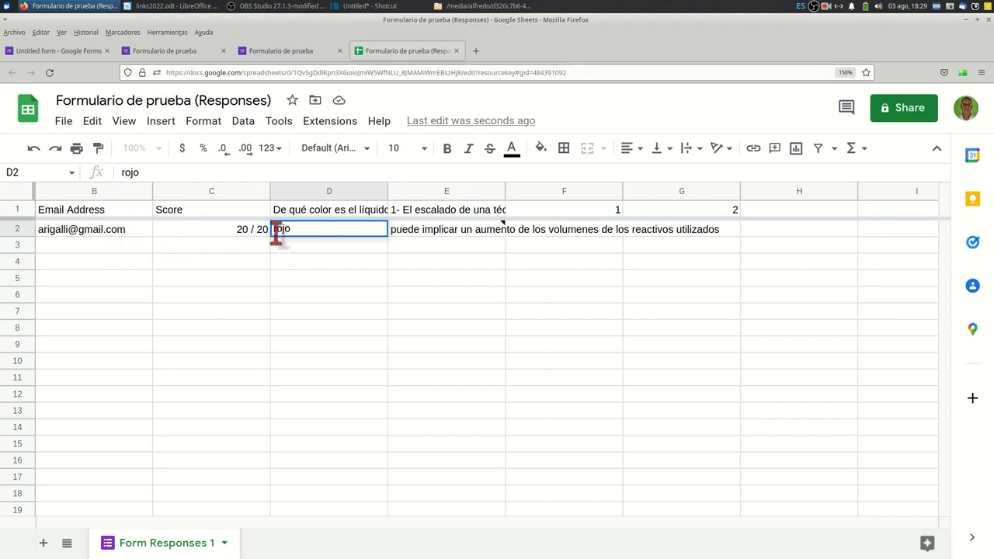
pyautogui.click(555, 233)
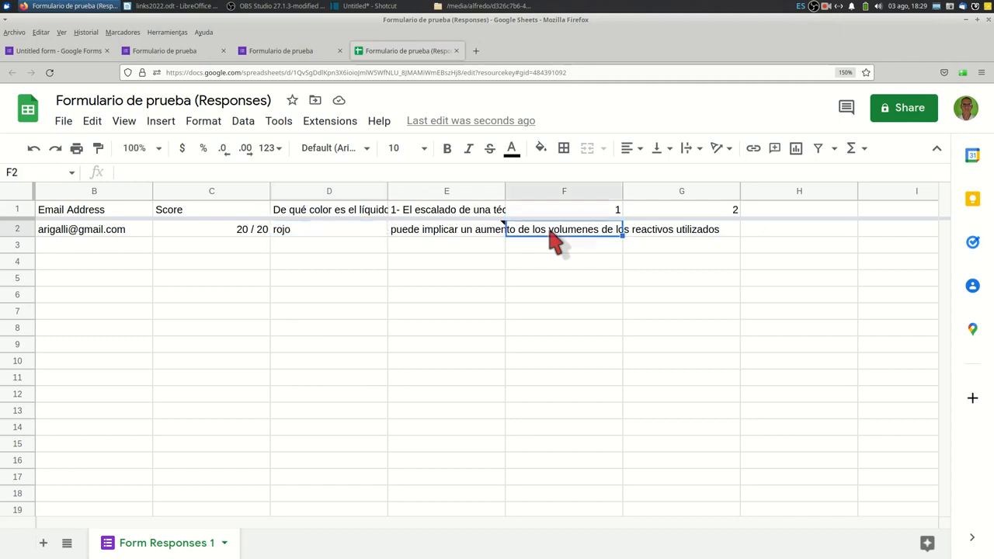
# Copy the answer text "rojo" from cell D2.
pyautogui.click(281, 228)
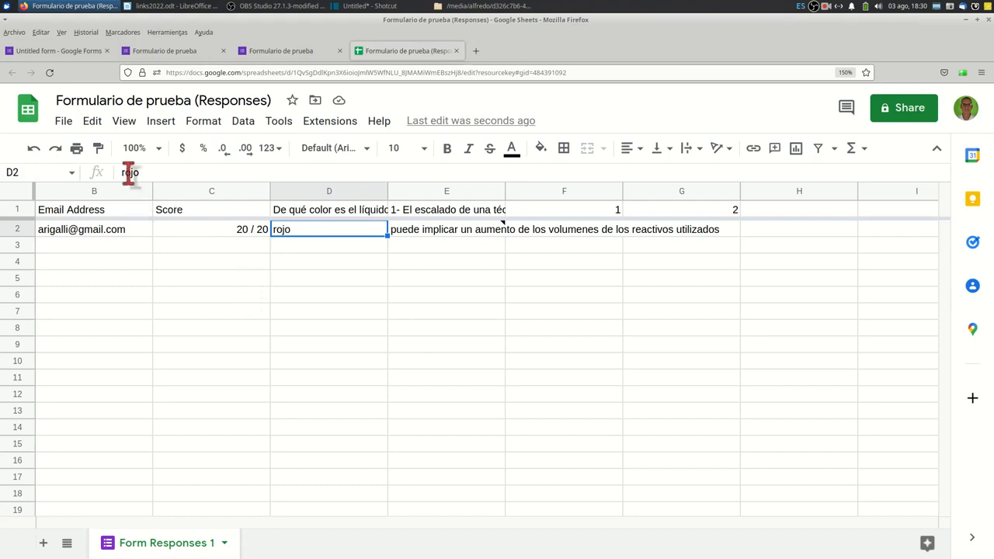
pyautogui.moveTo(144, 173); pyautogui.dragTo(118, 177)
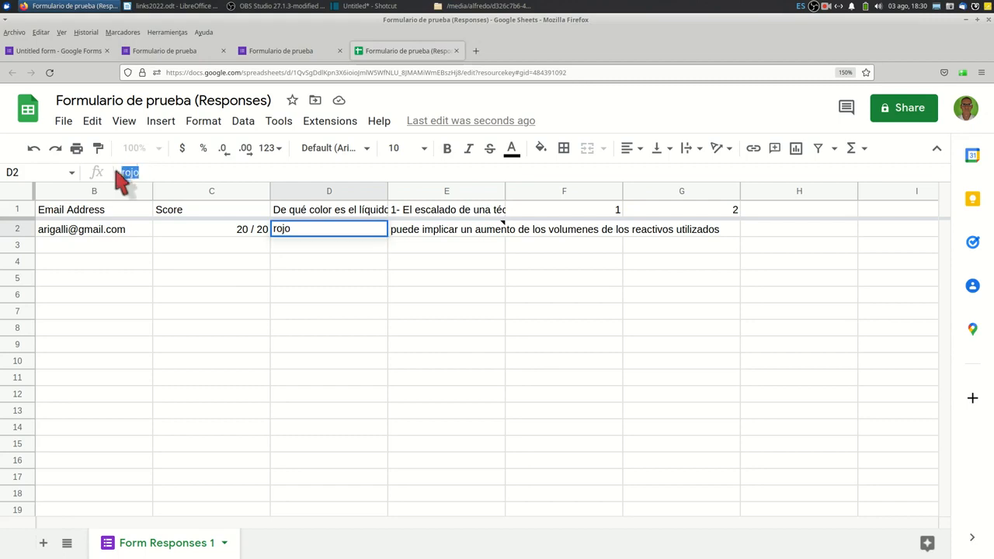
pyautogui.rightClick(125, 175)
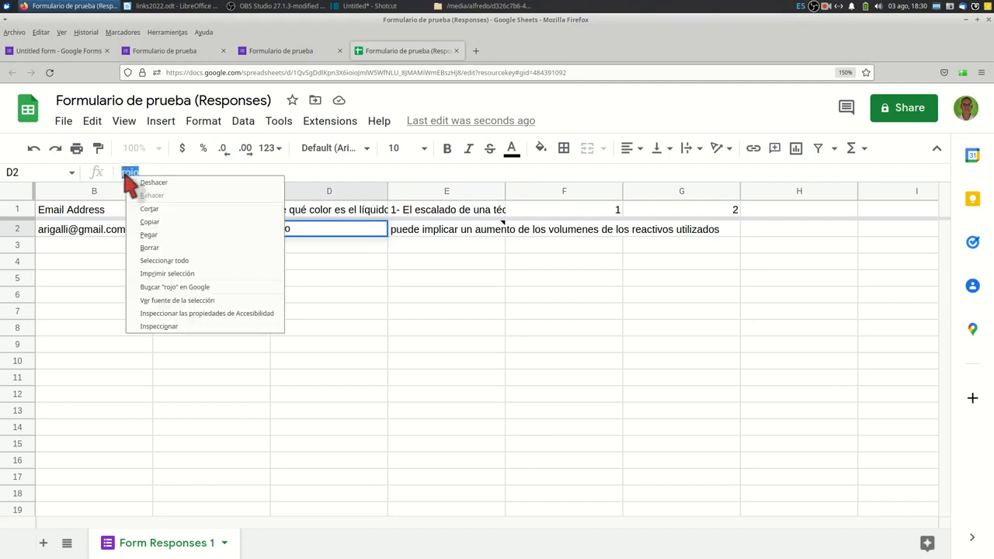
pyautogui.click(146, 224)
# In cell F2, enter the formula =Si(D2="rojo";1;0), pasting the copied answer as the comparison text.
pyautogui.click(528, 230)
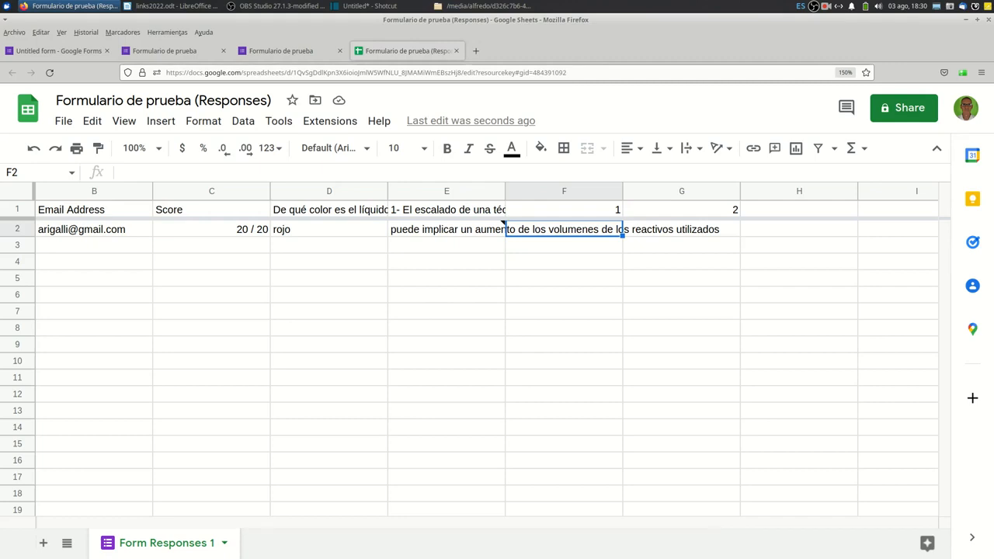
pyautogui.write('=Si')
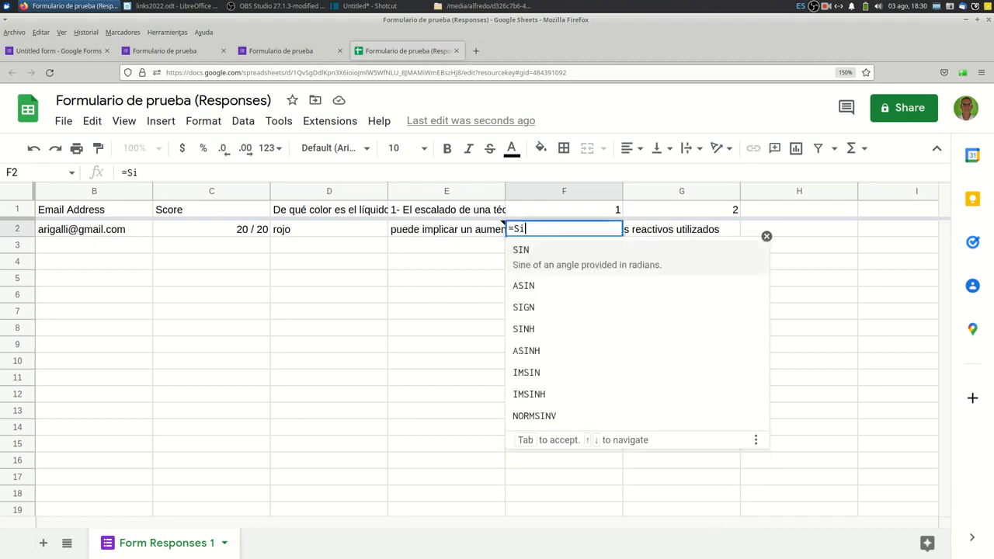
pyautogui.write('(')
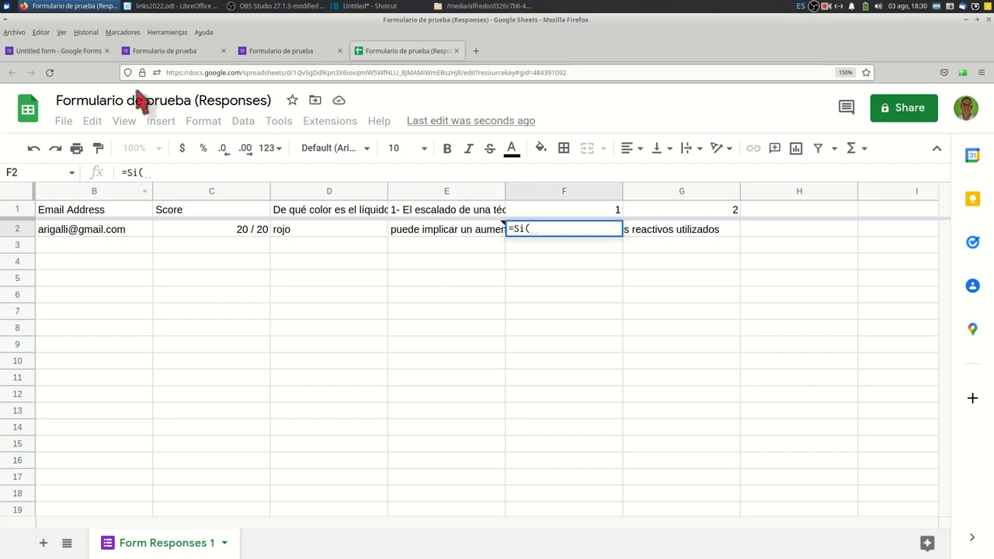
pyautogui.click(308, 239)
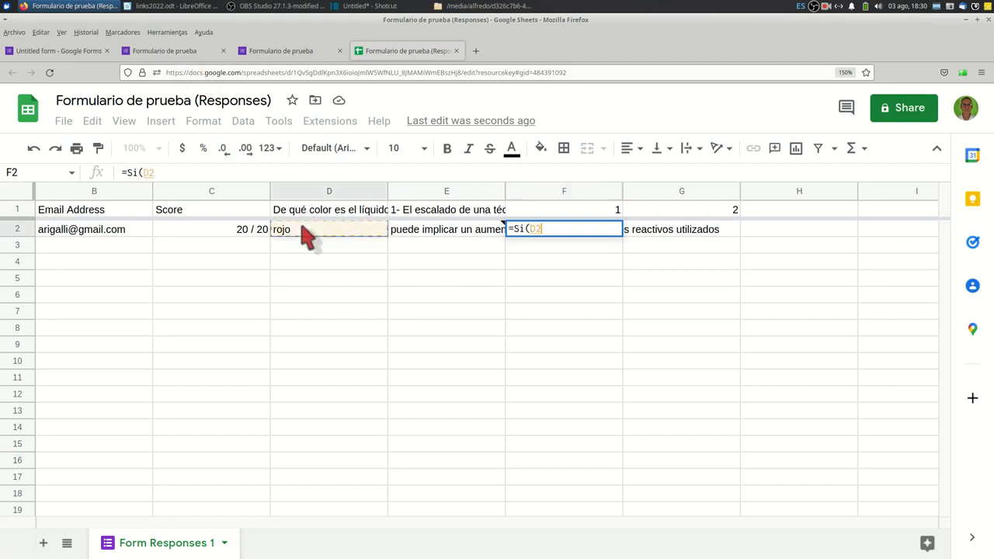
pyautogui.write('="')
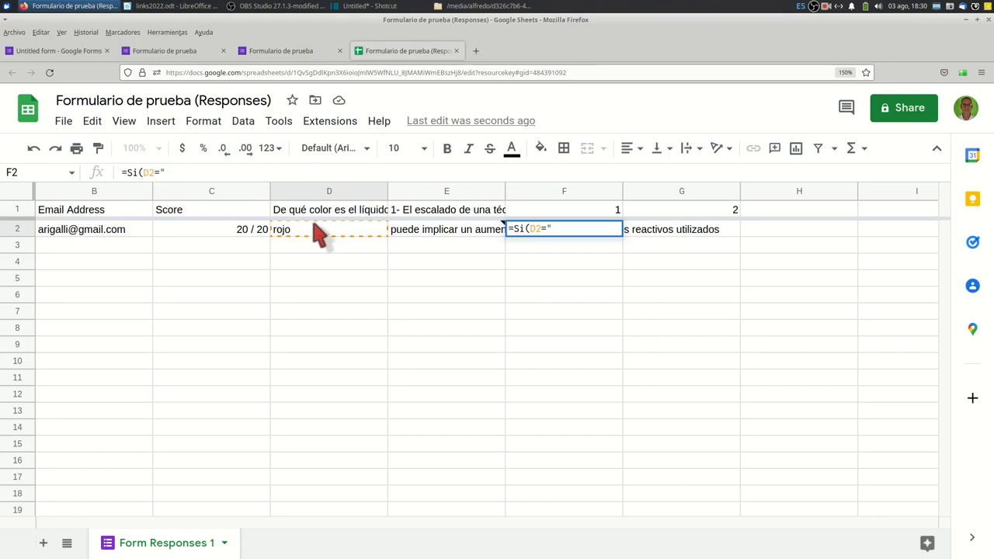
pyautogui.rightClick(561, 233)
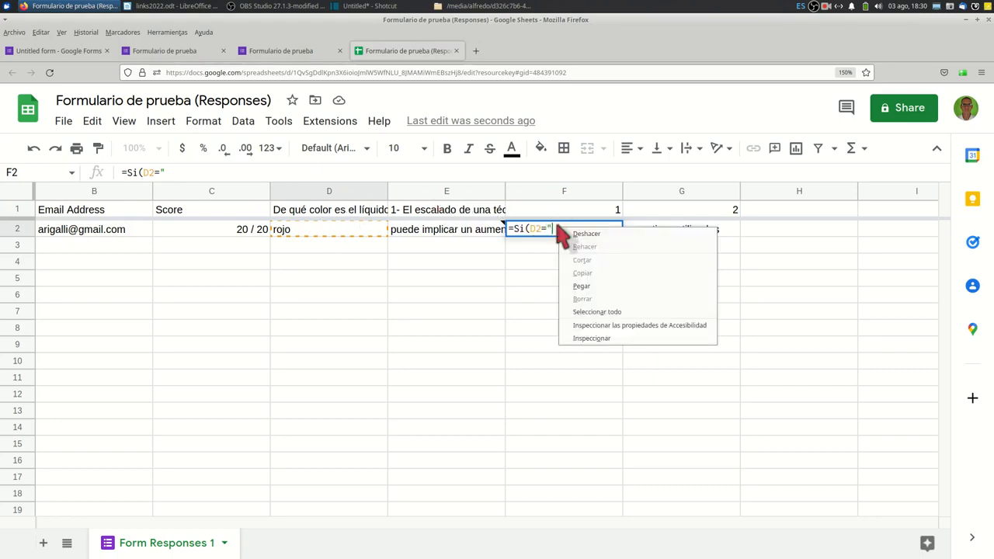
pyautogui.click(580, 286)
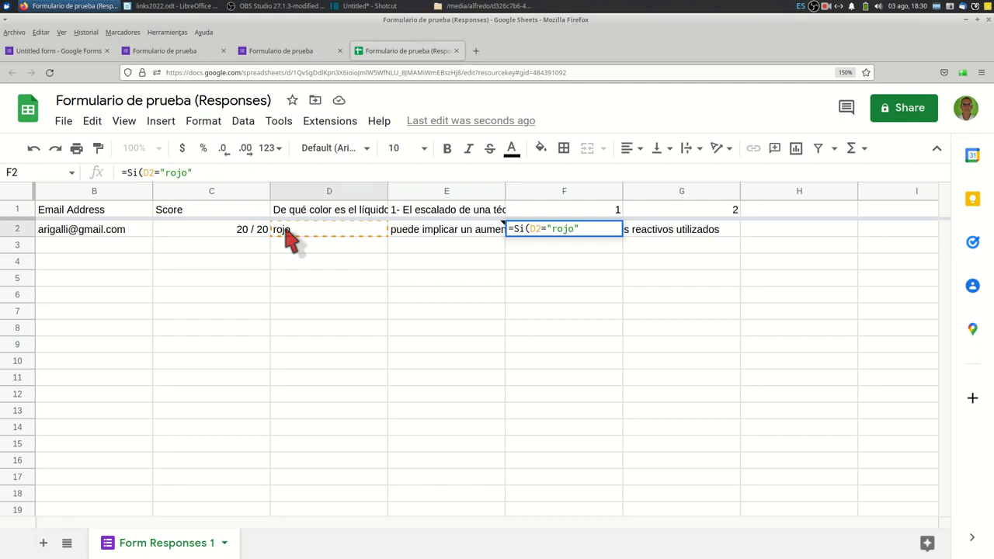
pyautogui.write('1;0)')
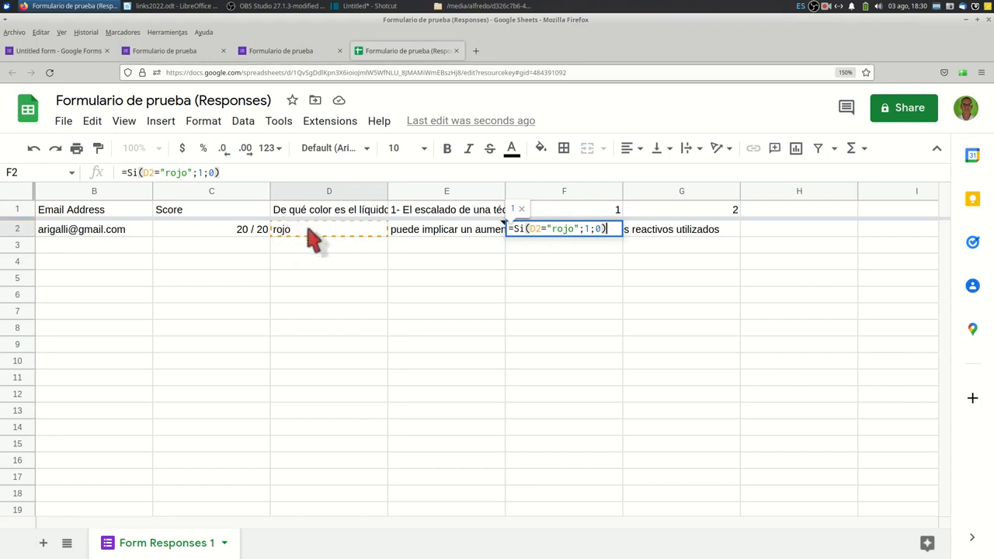
pyautogui.click(601, 229)
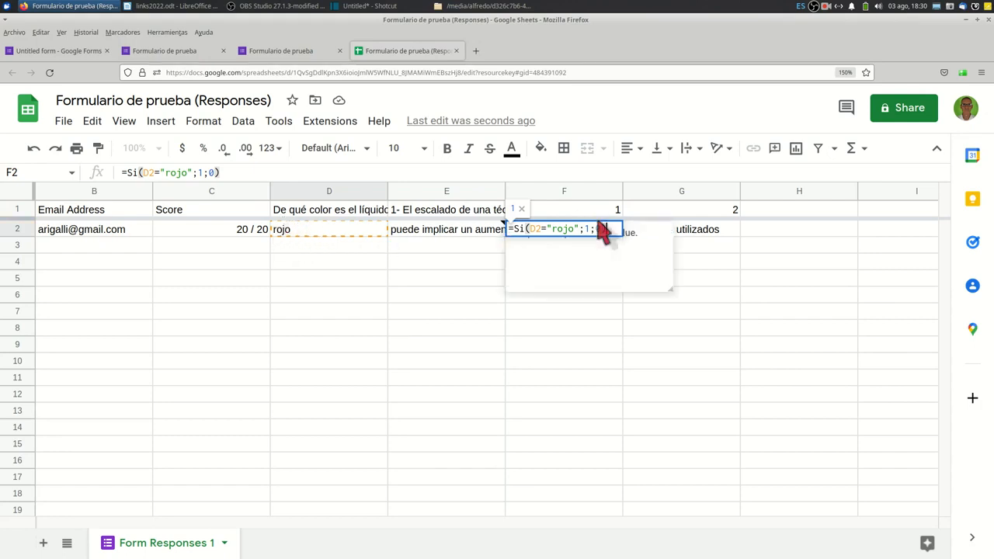
pyautogui.write('"')
pyautogui.click(583, 246)
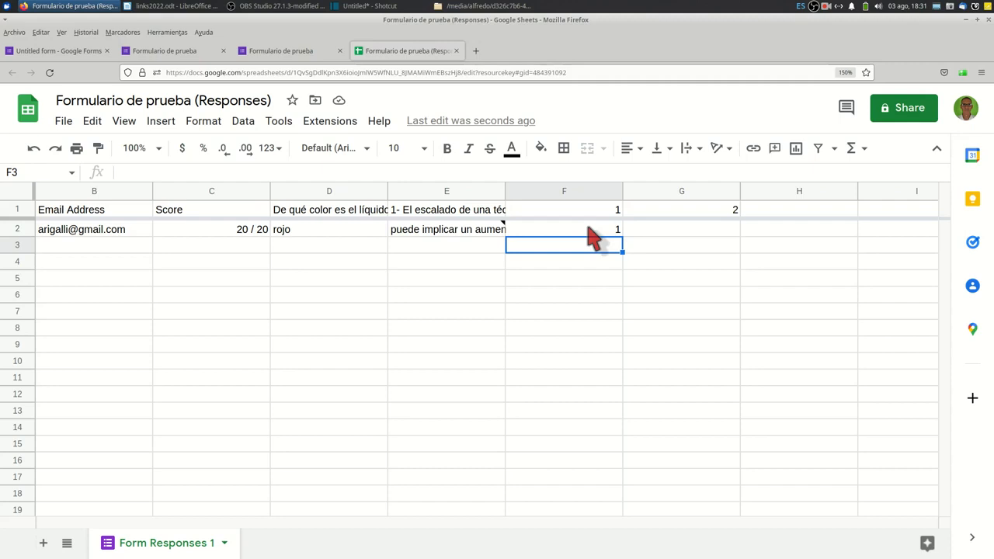
# Copy the full answer text "puede implicar un aumento de los volumenes de los reactivos utilizados" from cell E2.
pyautogui.click(478, 236)
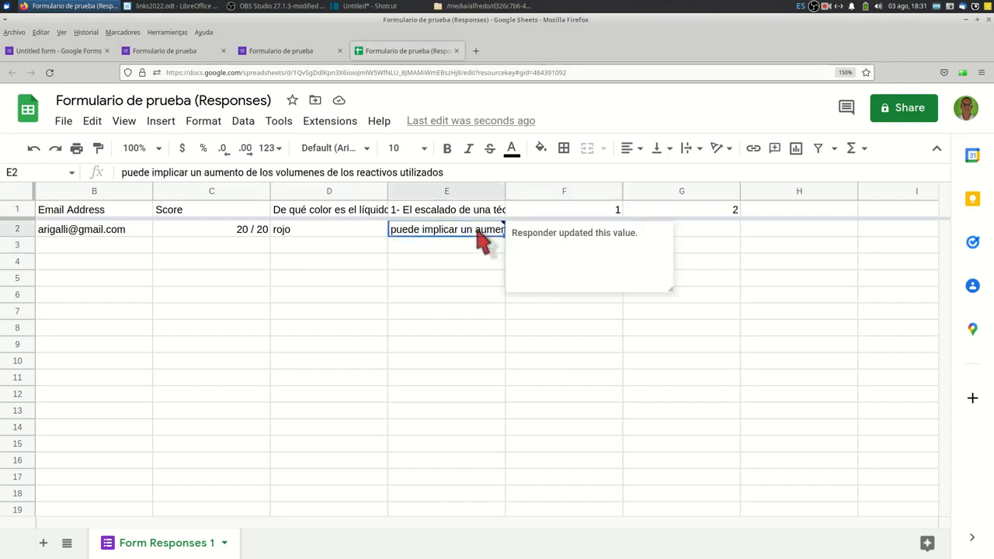
pyautogui.click(454, 173)
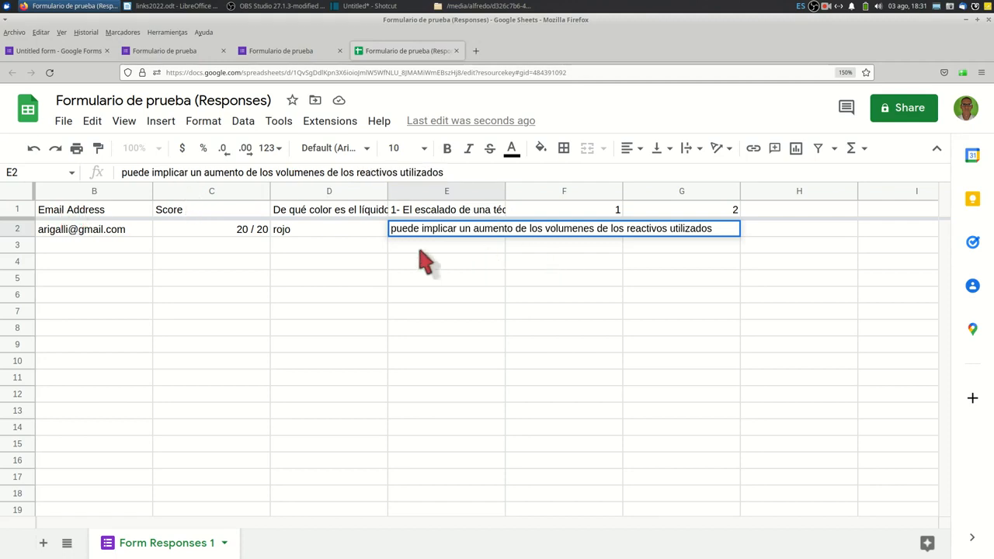
pyautogui.moveTo(451, 171); pyautogui.dragTo(116, 183)
pyautogui.rightClick(140, 177)
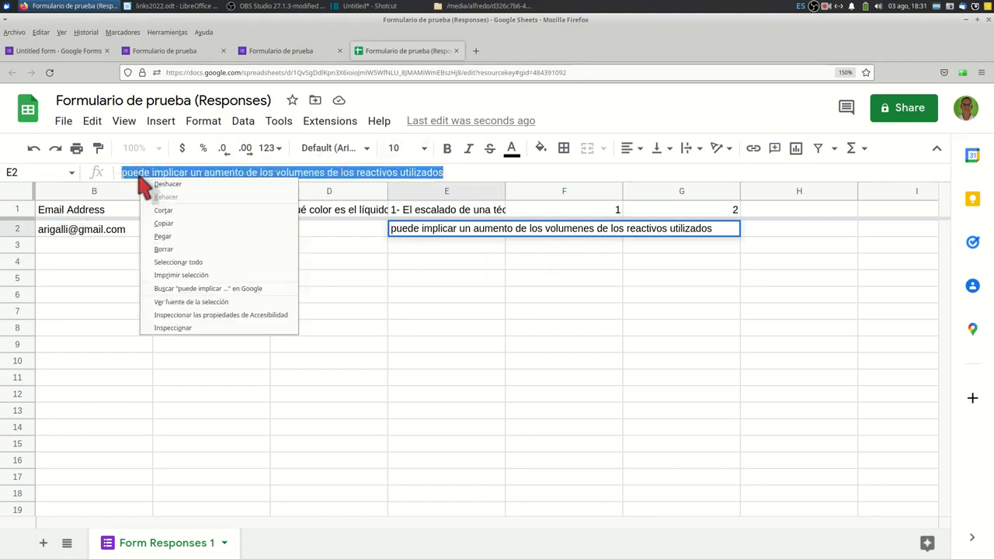
pyautogui.click(170, 225)
# In G2, enter a Si formula giving 1 if E2 equals the copied text "puede implicar un aumento de los volumenes de los reactivos utilizados", otherwise 0.
pyautogui.click(680, 233)
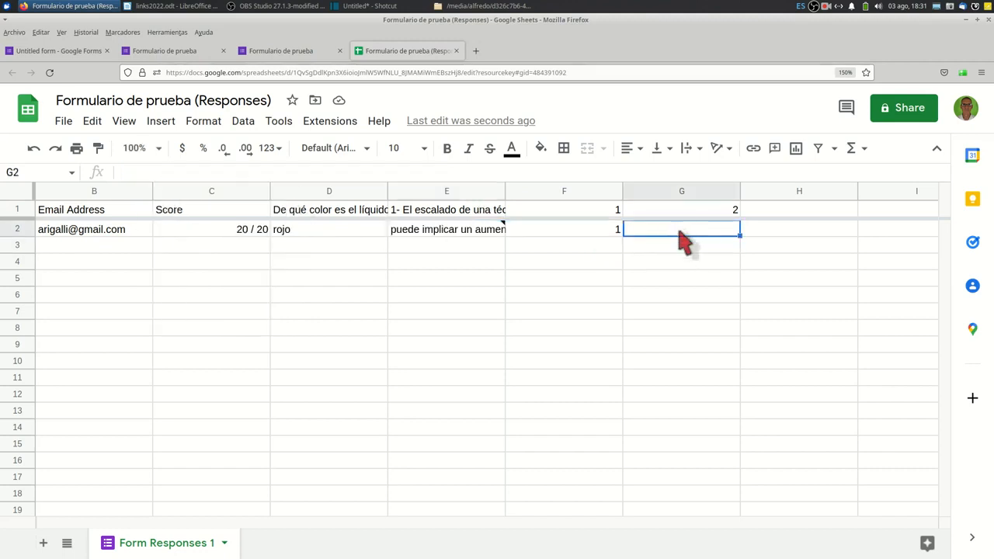
pyautogui.write('=Si')
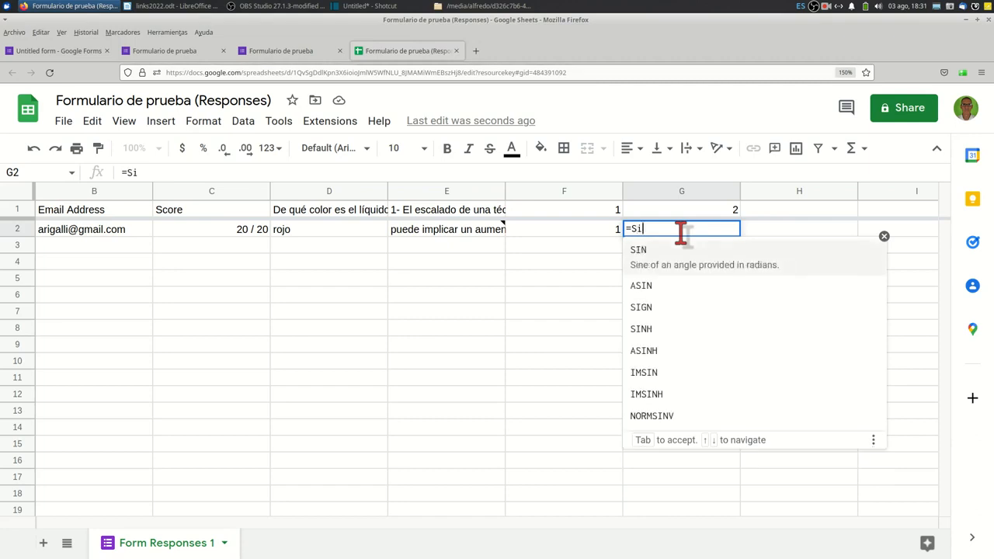
pyautogui.write('(')
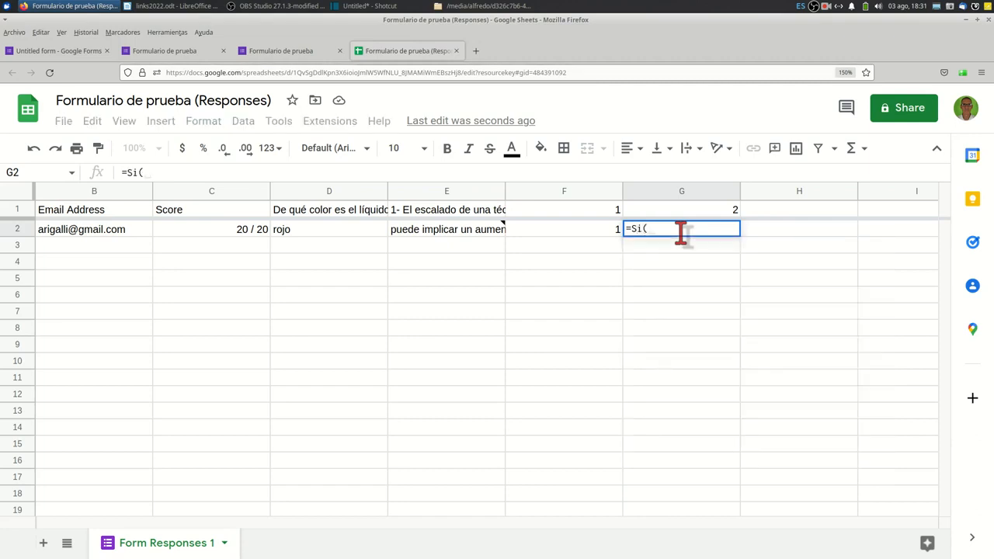
pyautogui.click(453, 241)
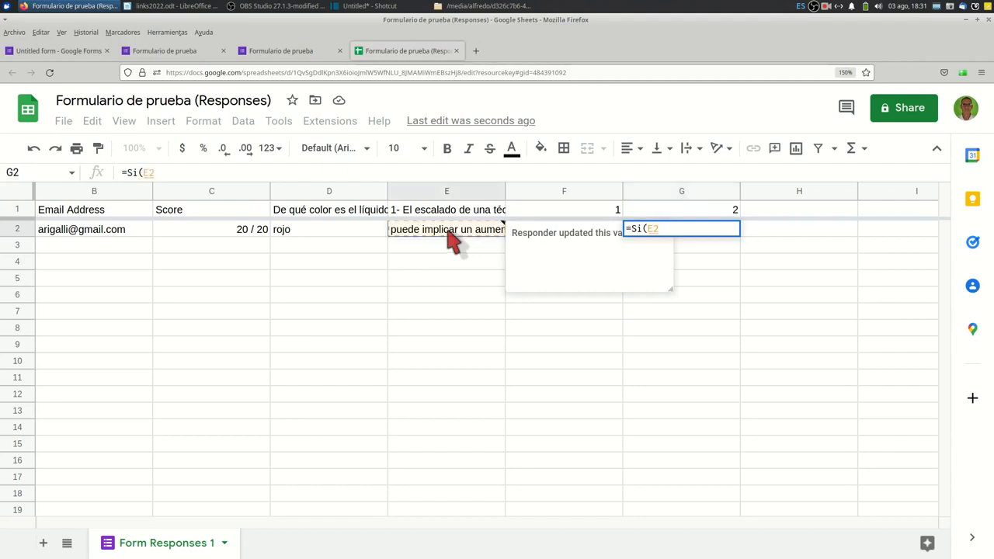
pyautogui.write('="')
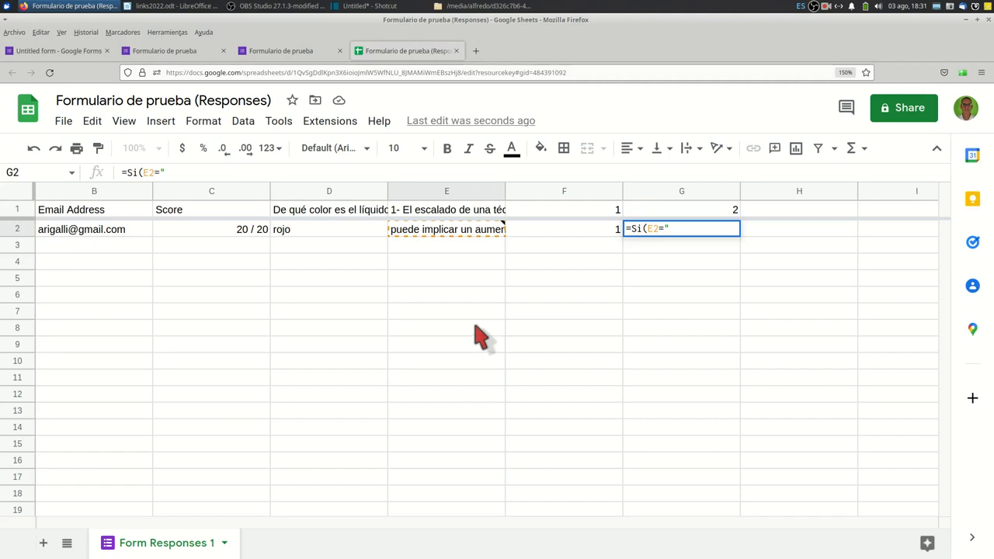
pyautogui.rightClick(677, 228)
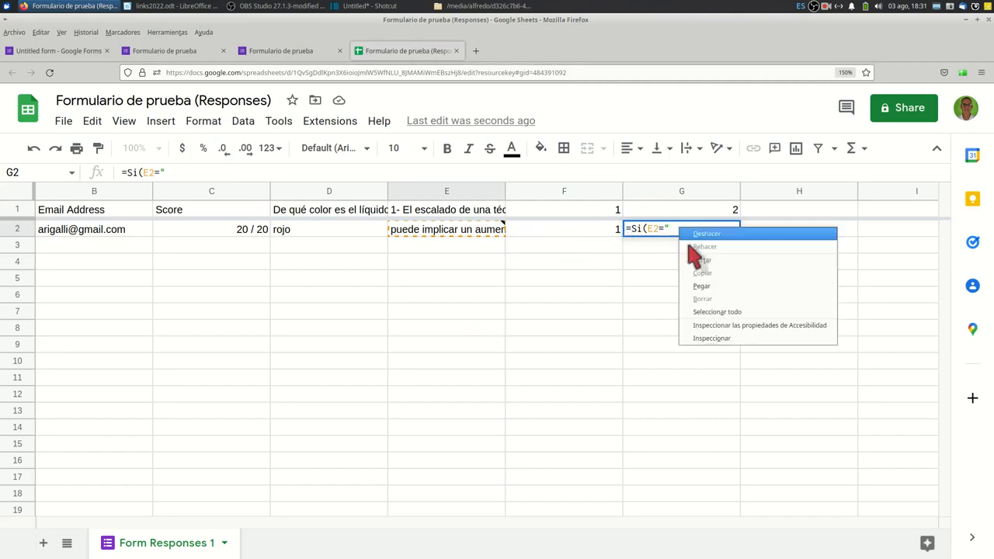
pyautogui.click(701, 285)
pyautogui.write('"')
pyautogui.write(';')
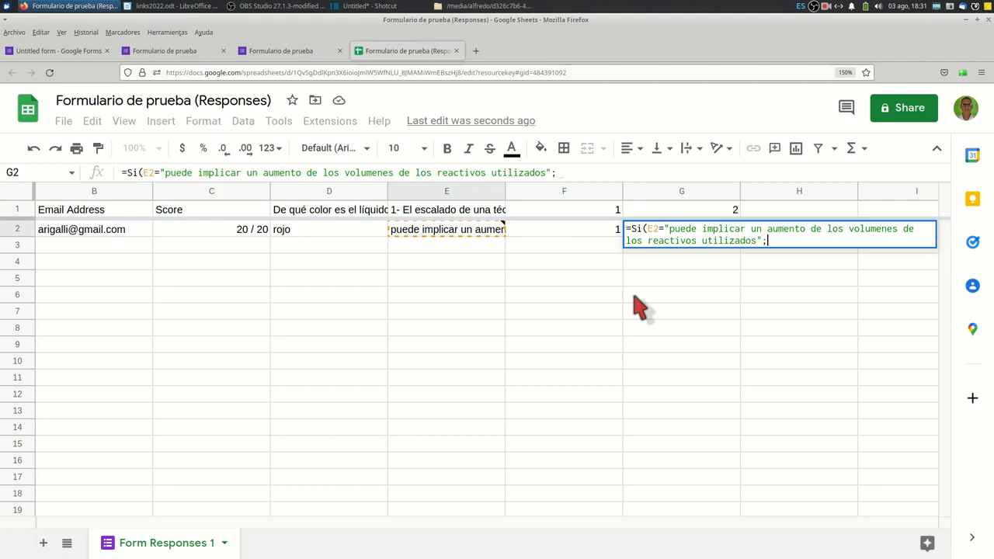
pyautogui.write('1;0)')
pyautogui.press('Return')
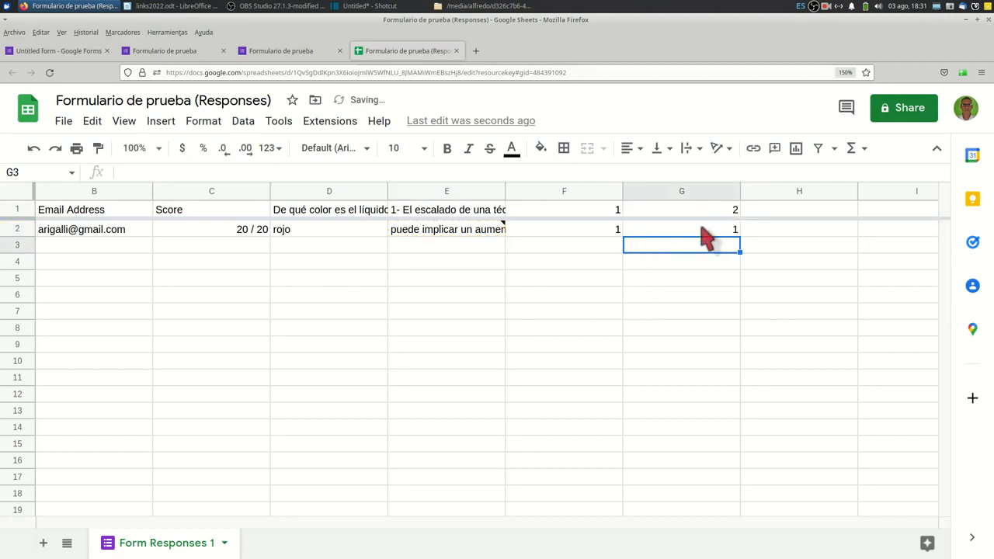
# Add the column header "nota" in cell H1.
pyautogui.click(799, 215)
pyautogui.write('nota')
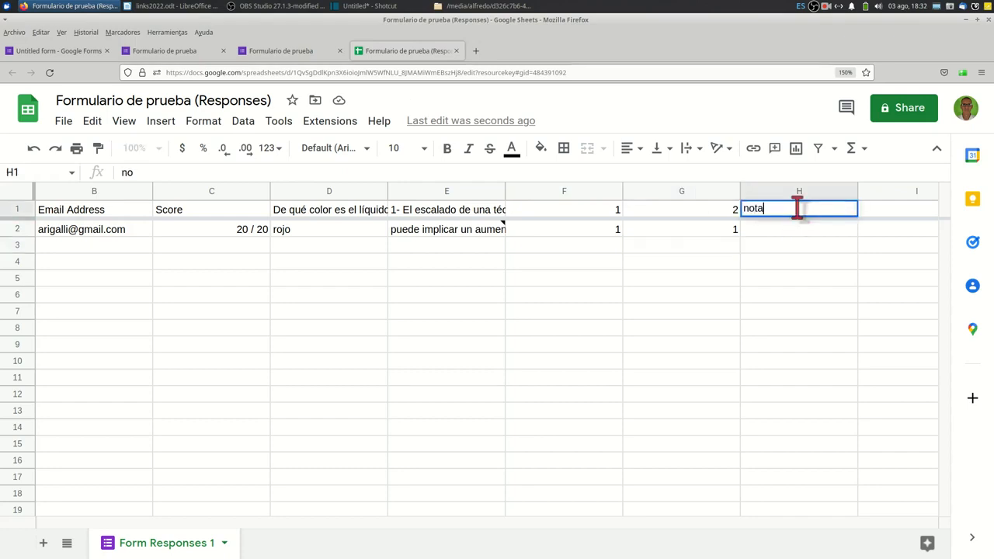
pyautogui.press('Return')
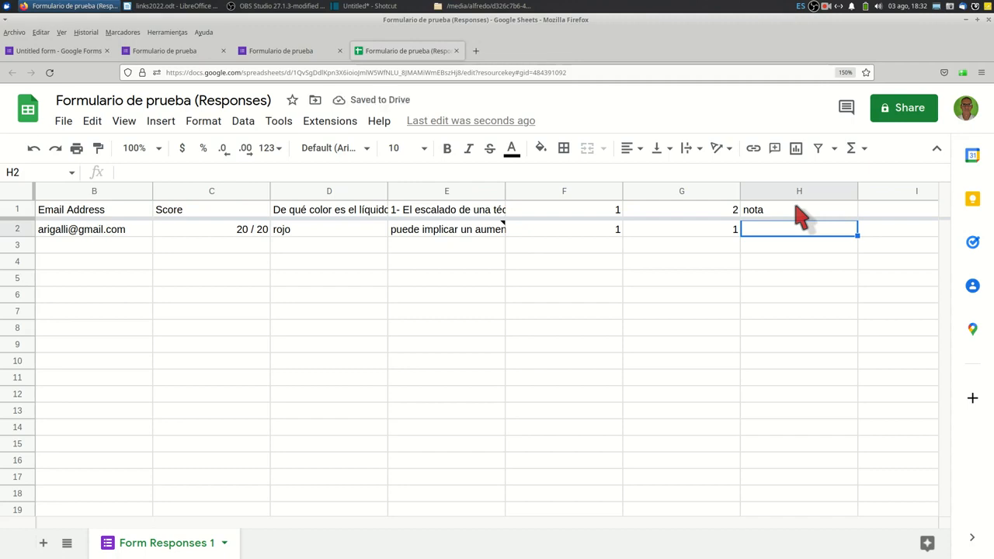
pyautogui.write('(')
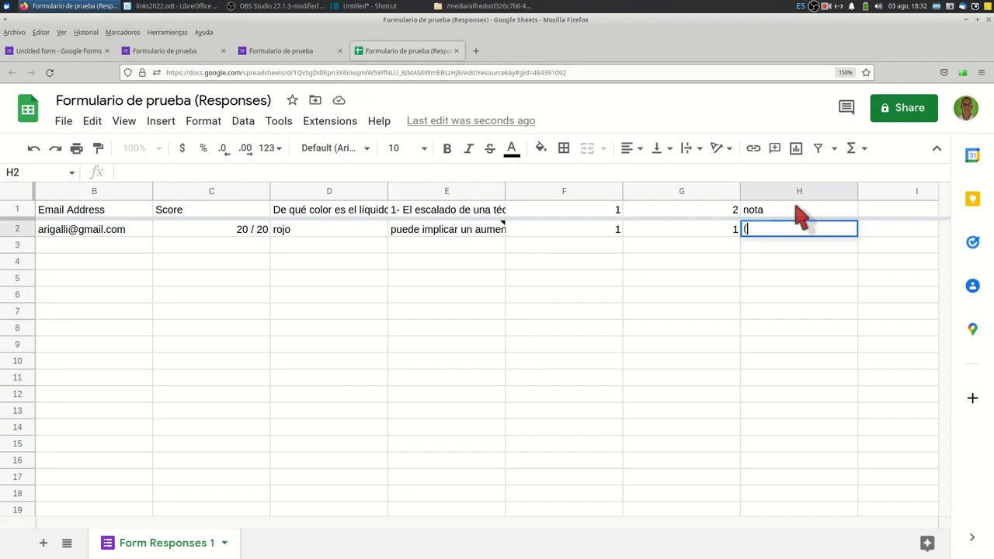
pyautogui.click(607, 236)
pyautogui.write('+')
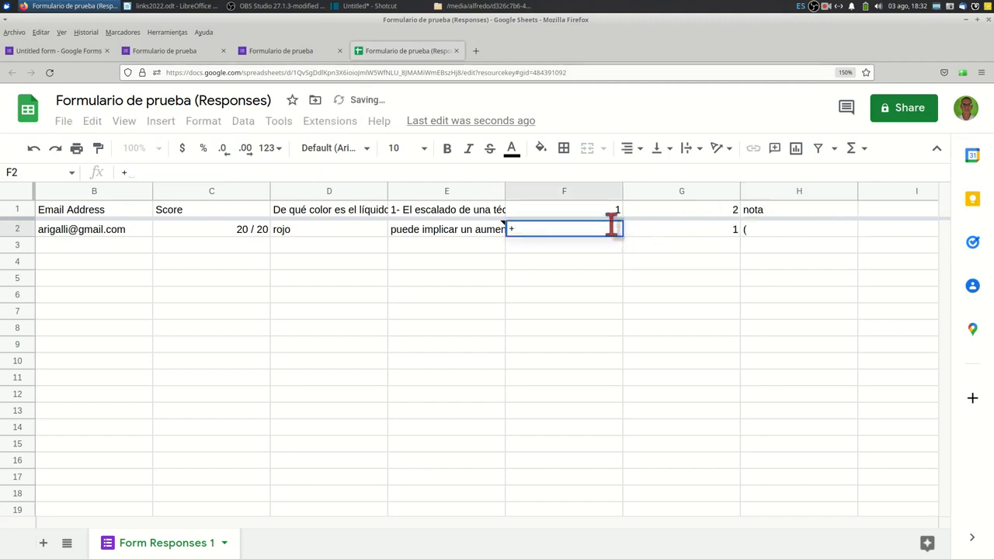
pyautogui.press('Escape')
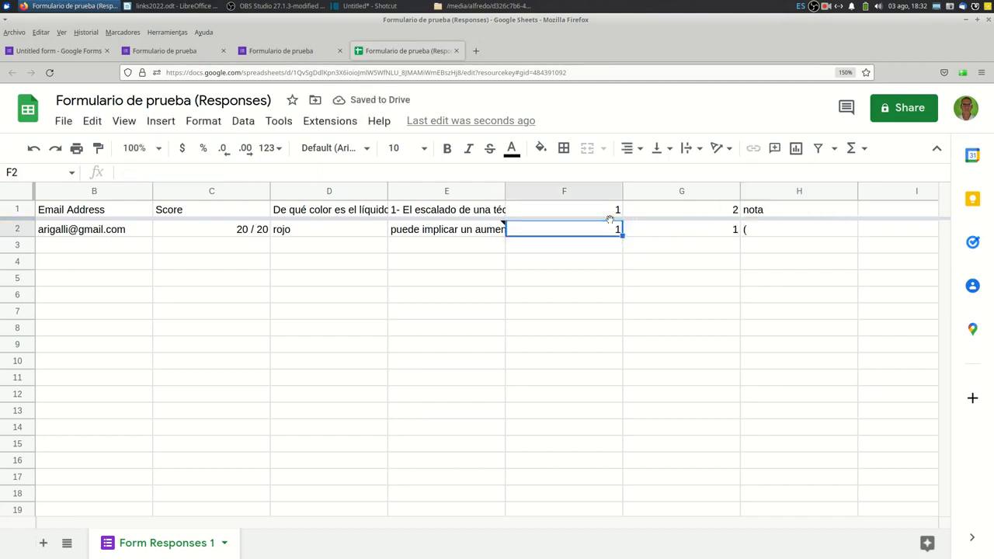
pyautogui.click(792, 231)
pyautogui.press('Delete')
# In cell H2, enter the formula =(F2+G2)*5 to calculate the grade from both question scores.
pyautogui.write('=ç')
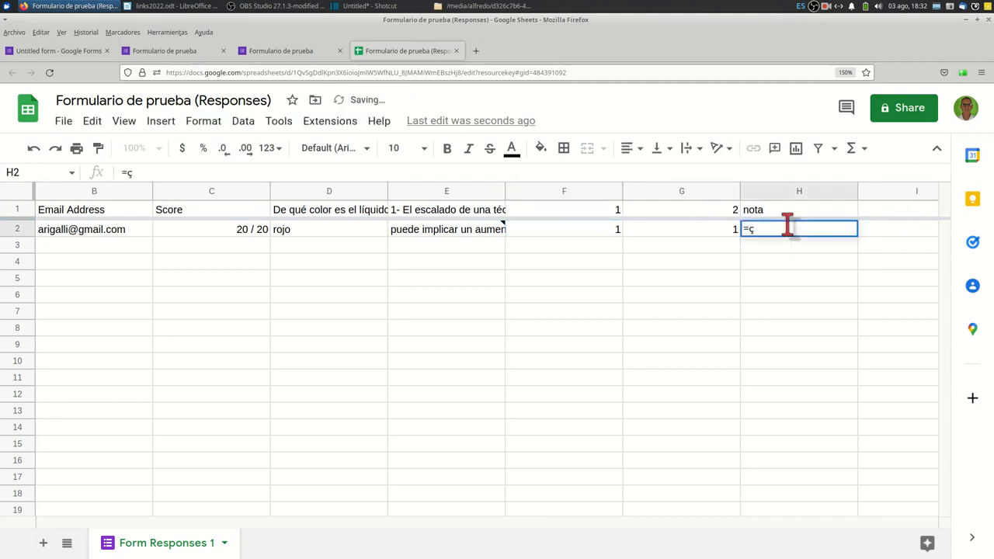
pyautogui.press('BackSpace')
pyautogui.write('(')
pyautogui.click(609, 235)
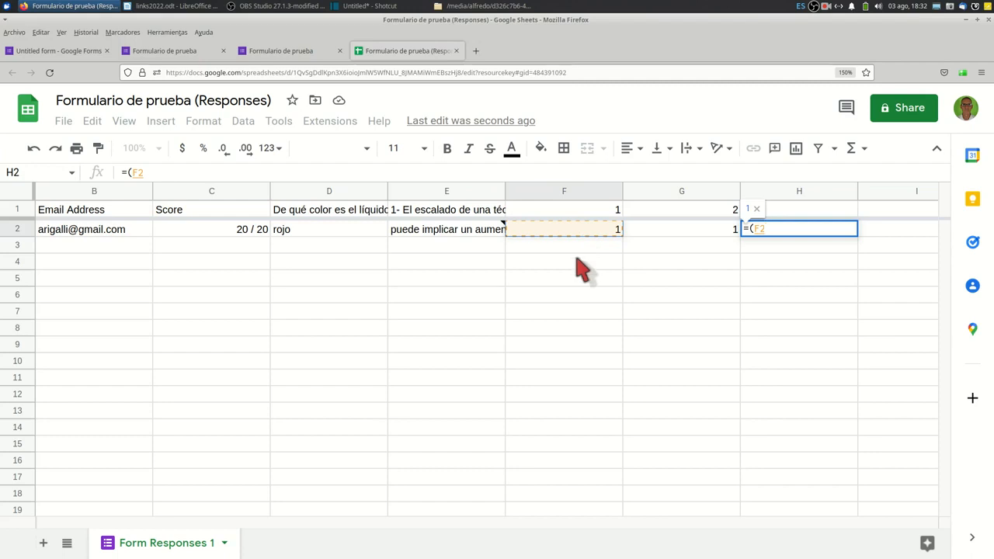
pyautogui.write('+')
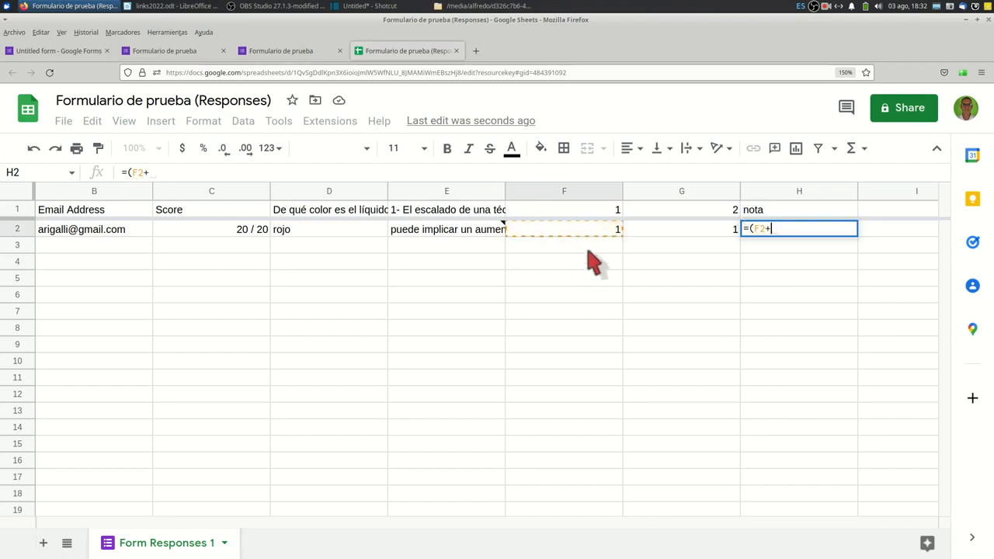
pyautogui.click(674, 234)
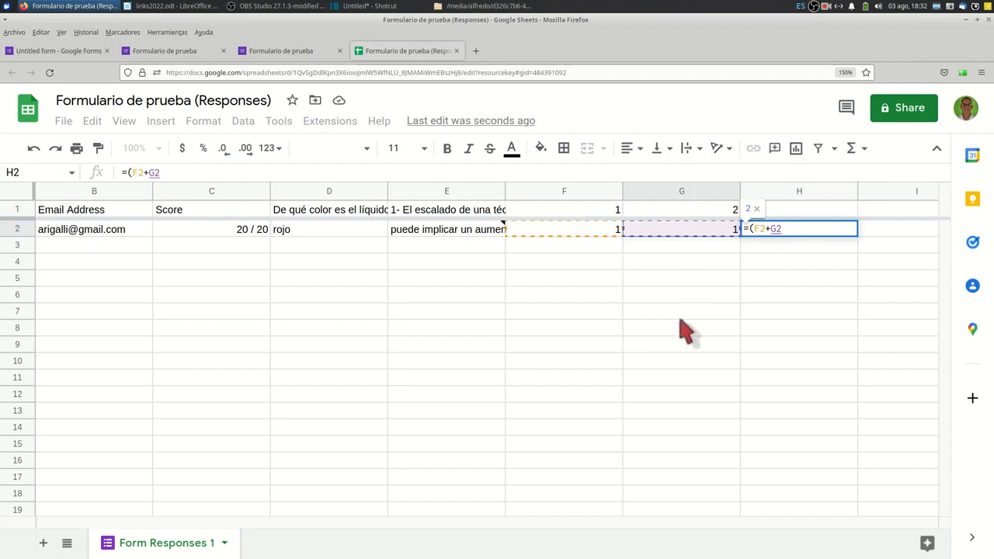
pyautogui.write(')')
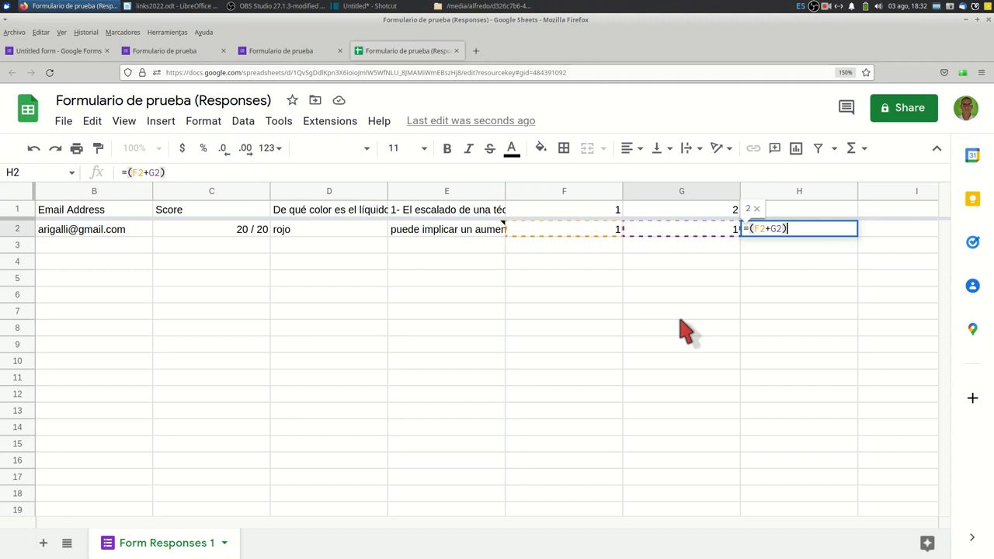
pyautogui.write('*5')
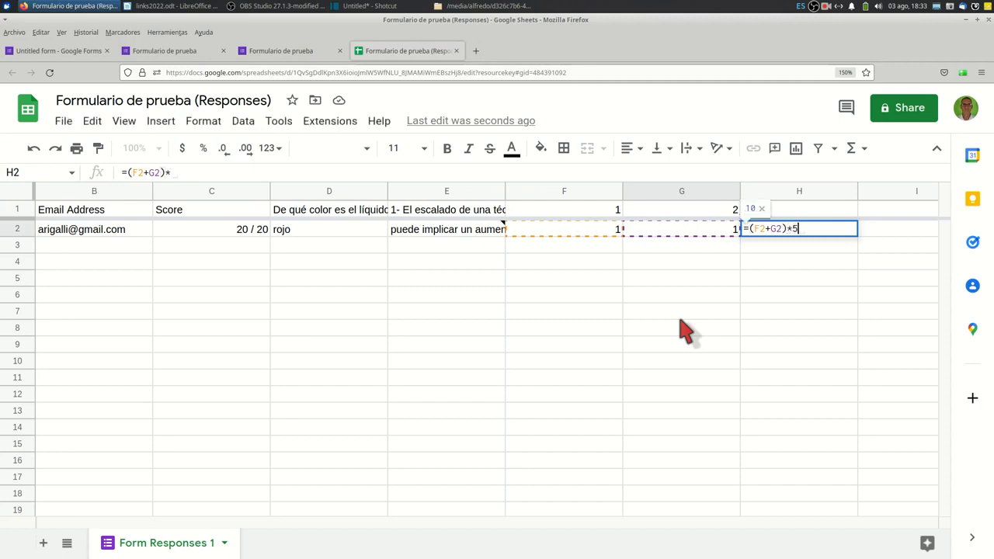
pyautogui.press('Return')
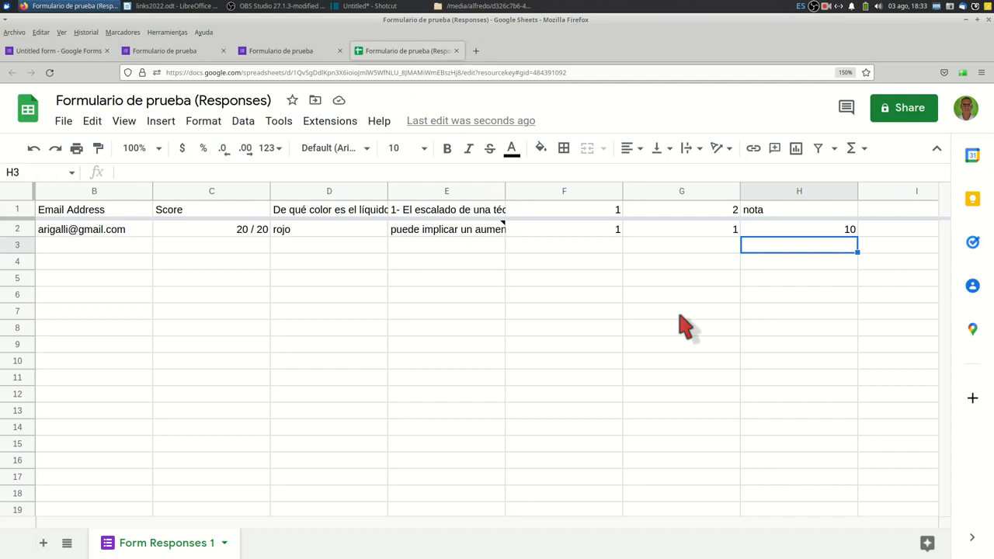
# Enter the sample scores 1 in cell F3 and 0 in cell G3.
pyautogui.press('Left')
pyautogui.press('Left')
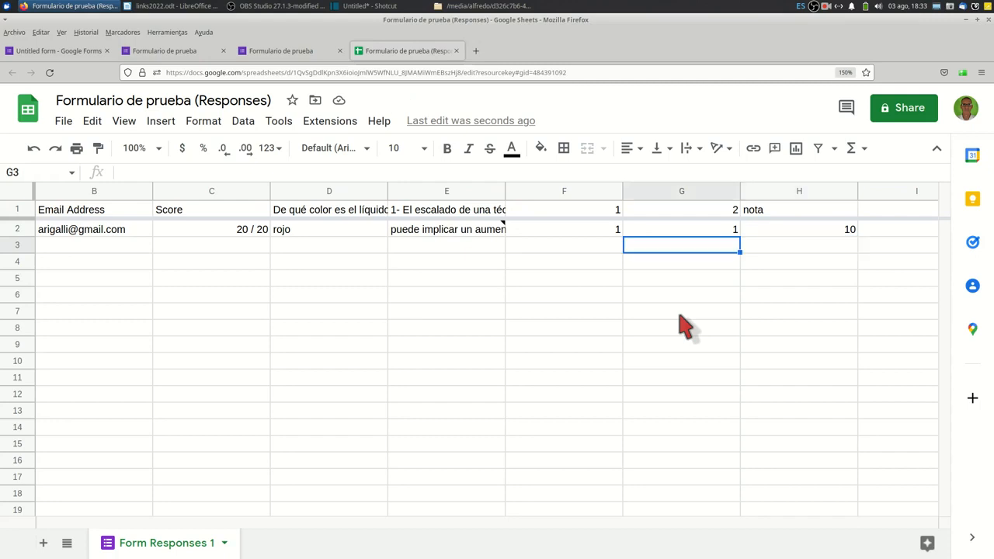
pyautogui.write('1')
pyautogui.press('Tab')
pyautogui.write('0')
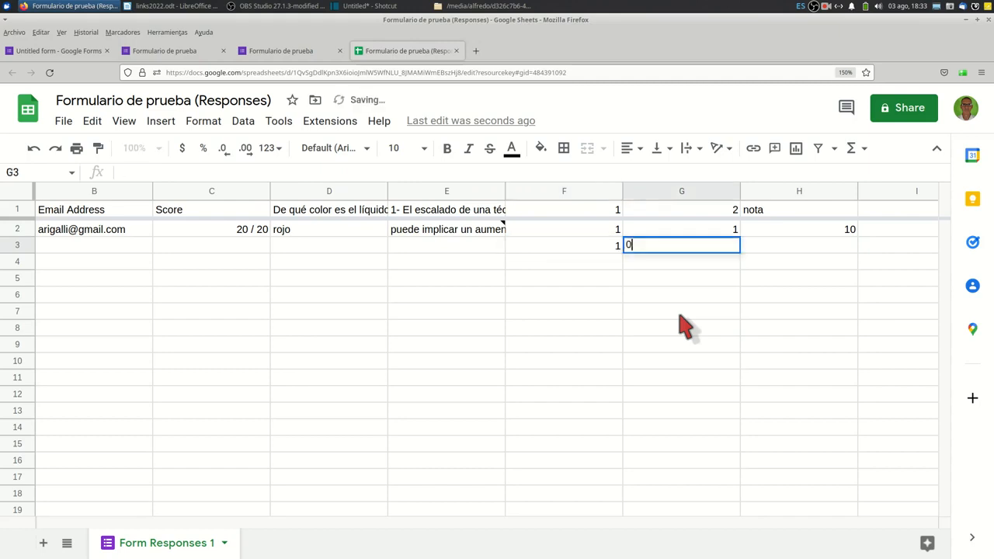
pyautogui.press('Return')
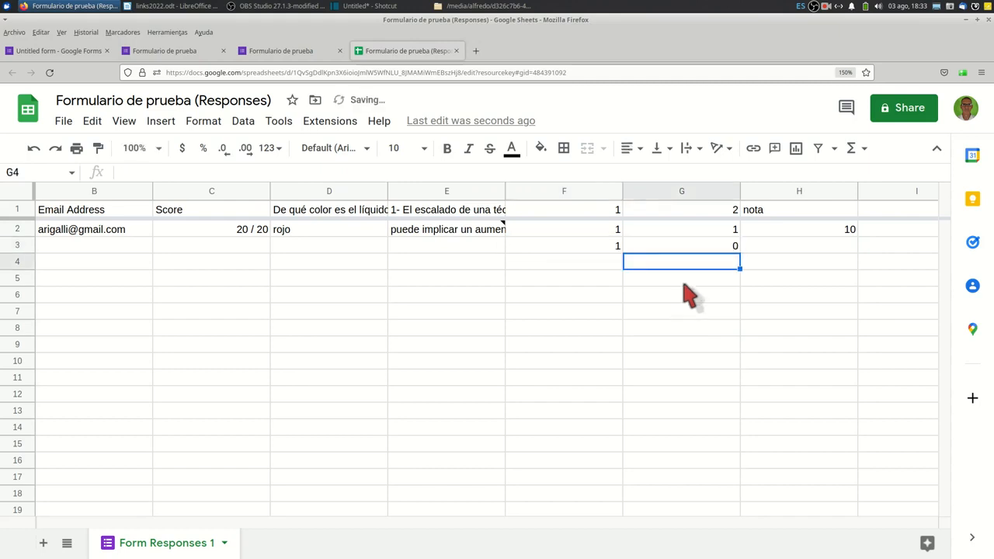
# Fill the formulas of F2:H2 down through row 6, and replace those in F3 and G4 with the test score 1.
pyautogui.moveTo(604, 233); pyautogui.dragTo(862, 299)
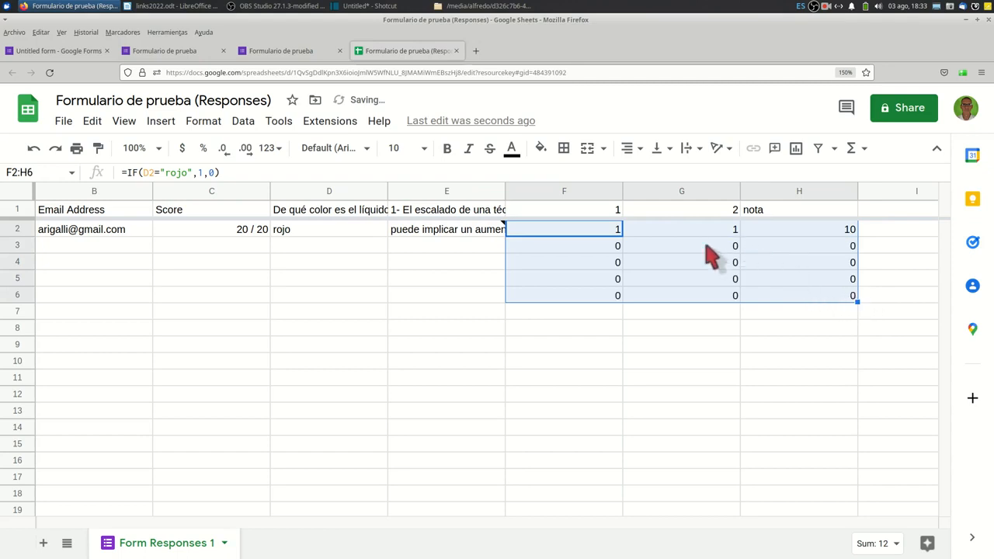
pyautogui.click(612, 247)
pyautogui.write('1')
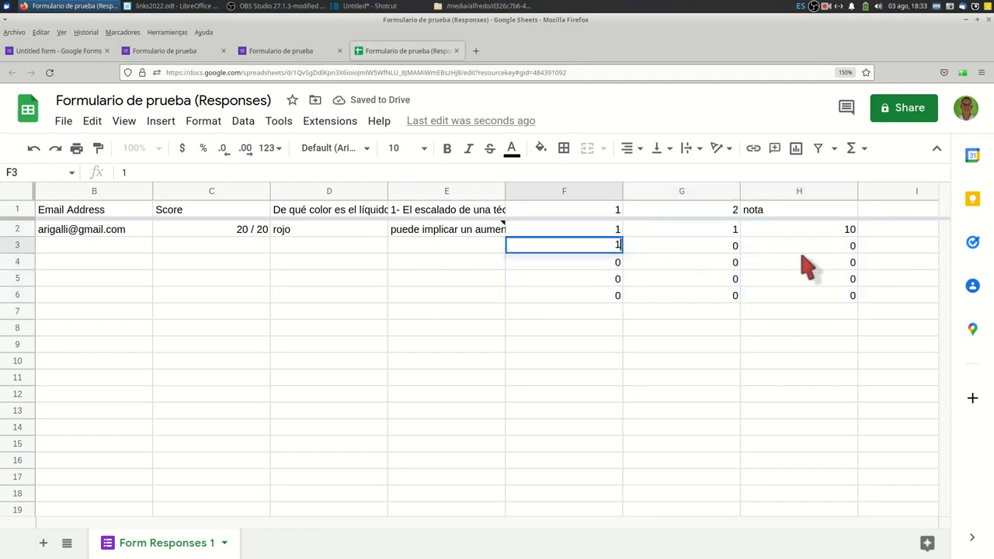
pyautogui.press('Return')
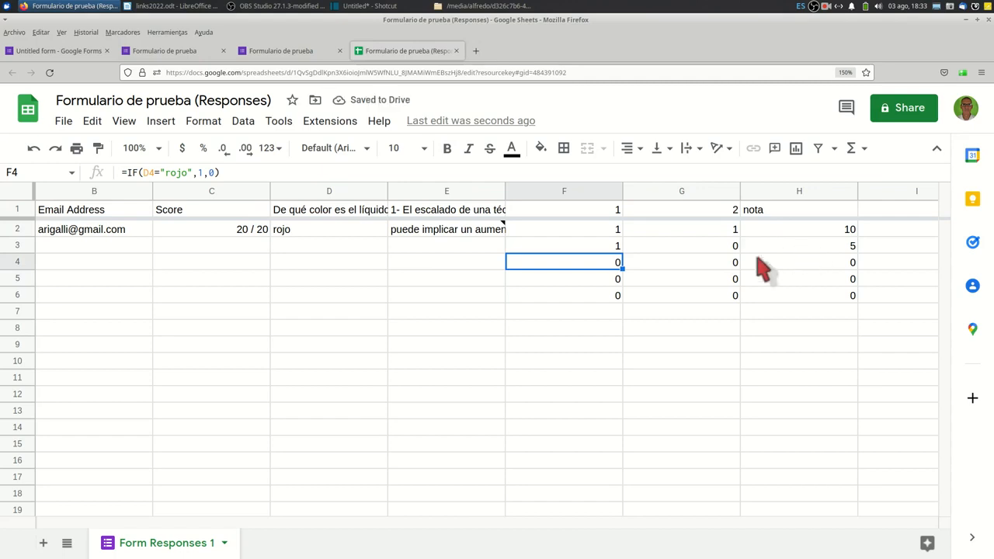
pyautogui.click(722, 266)
pyautogui.write('1')
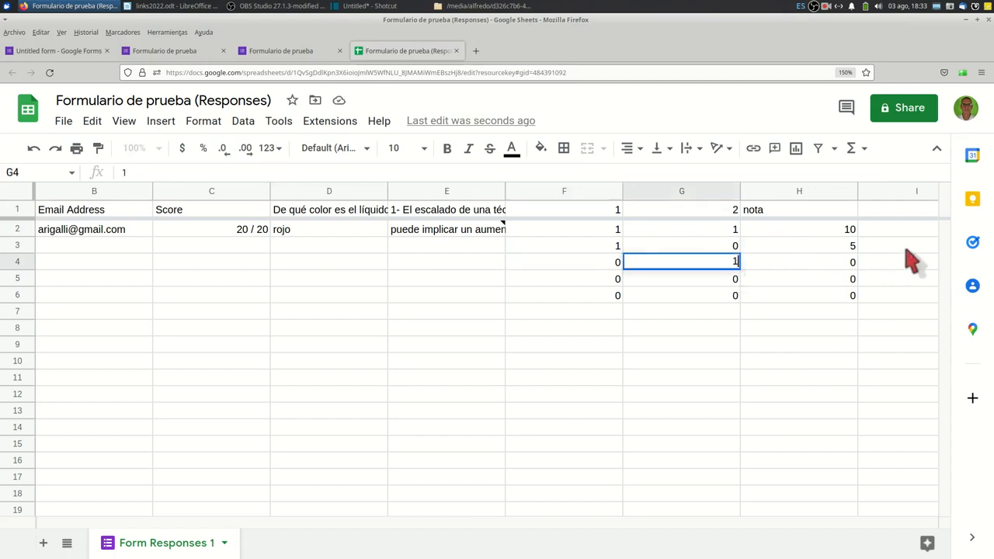
pyautogui.press('Return')
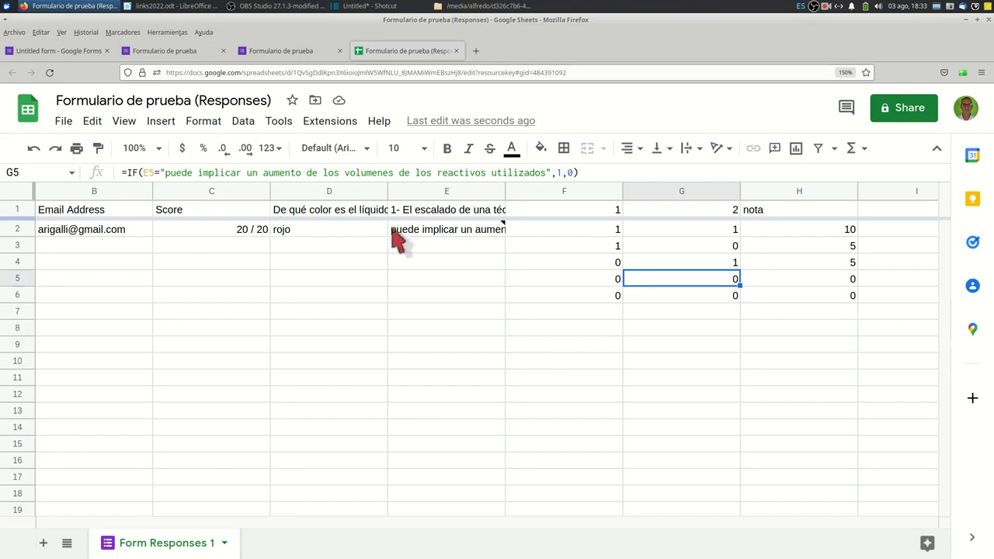
# Download the spreadsheet in OpenDocument (.ods) format to the Pictures folder and open the downloaded file in LibreOffice Calc.
pyautogui.moveTo(400, 235)
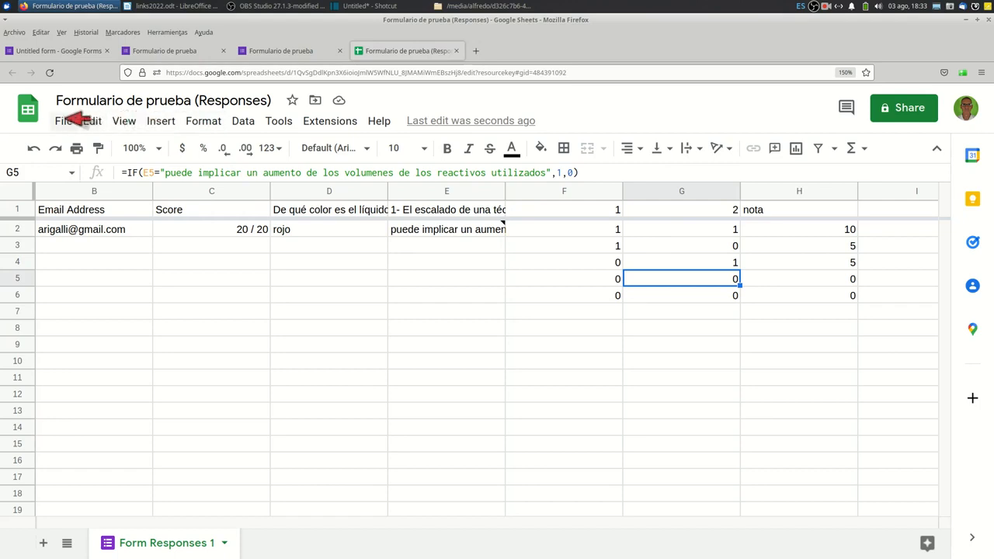
pyautogui.click(62, 120)
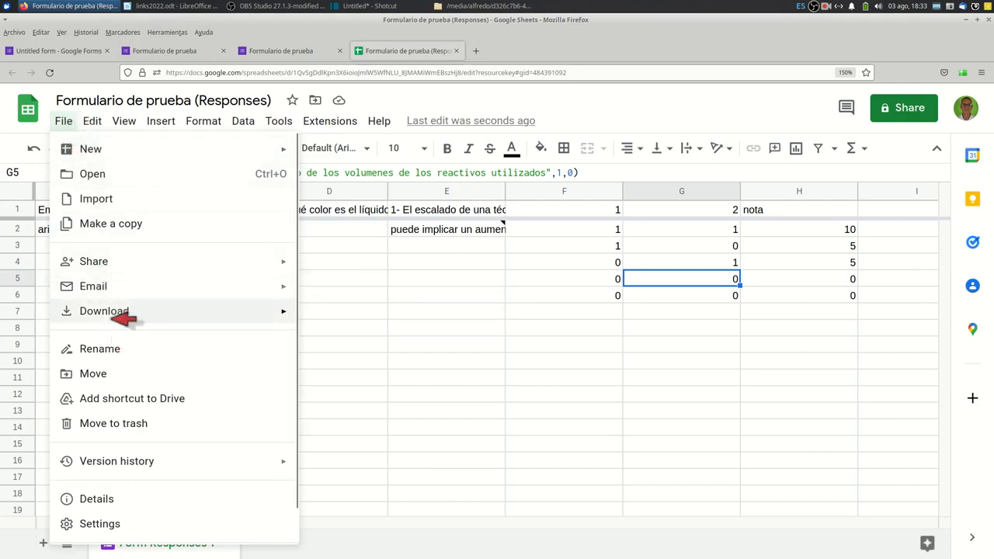
pyautogui.moveTo(129, 313)
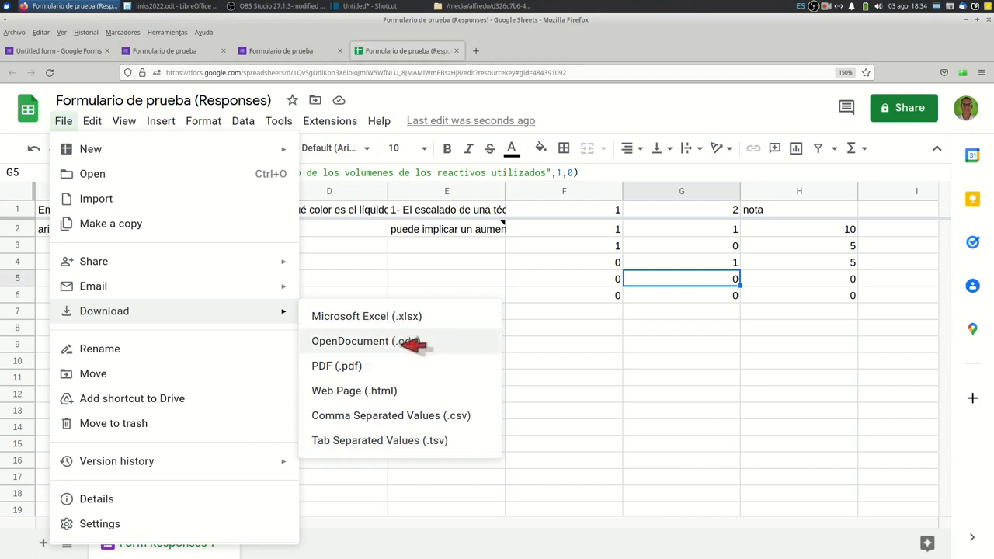
pyautogui.click(449, 342)
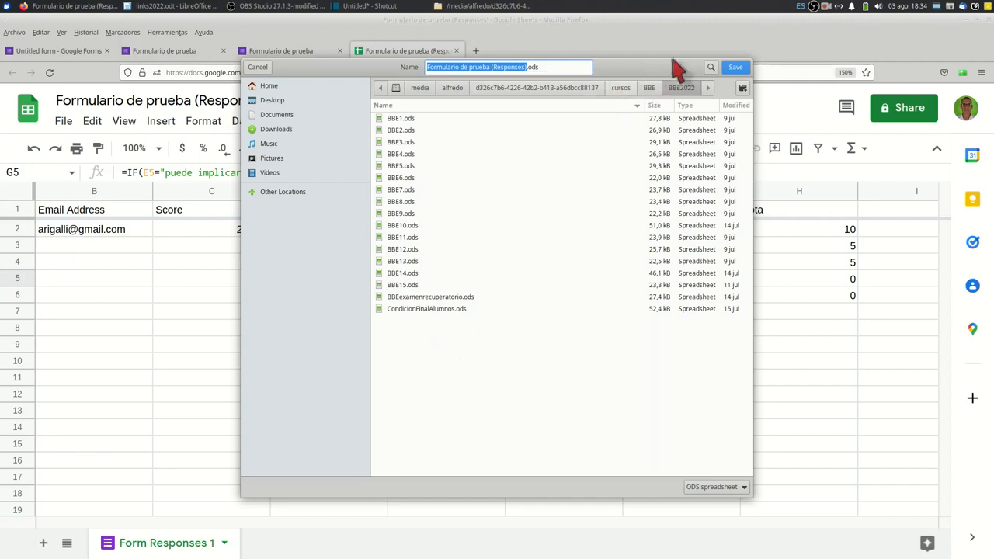
pyautogui.click(826, 6)
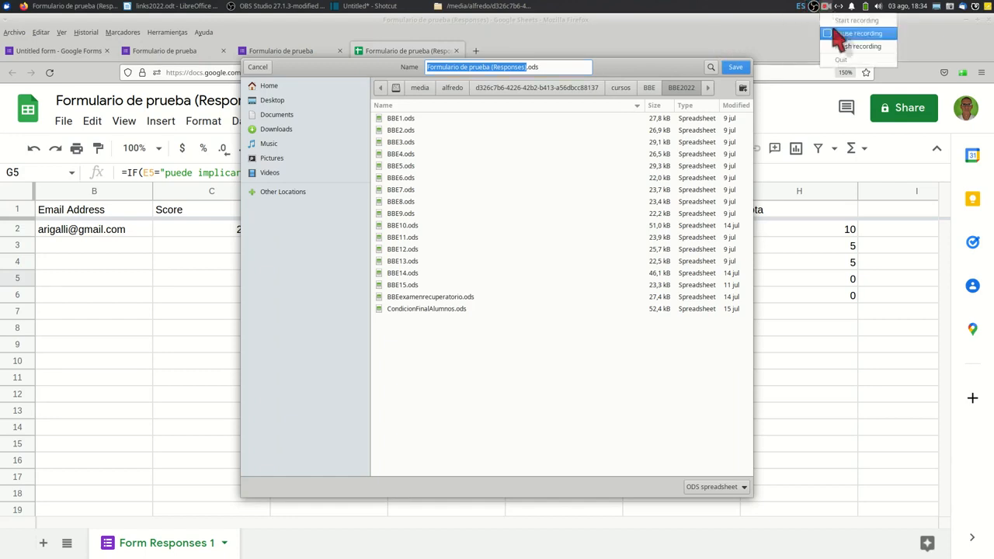
pyautogui.click(836, 33)
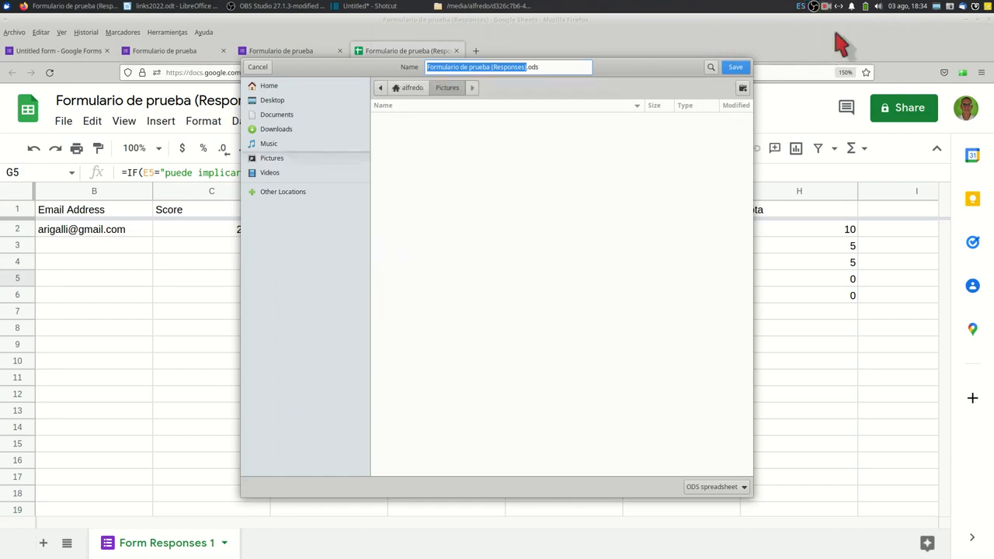
pyautogui.click(734, 68)
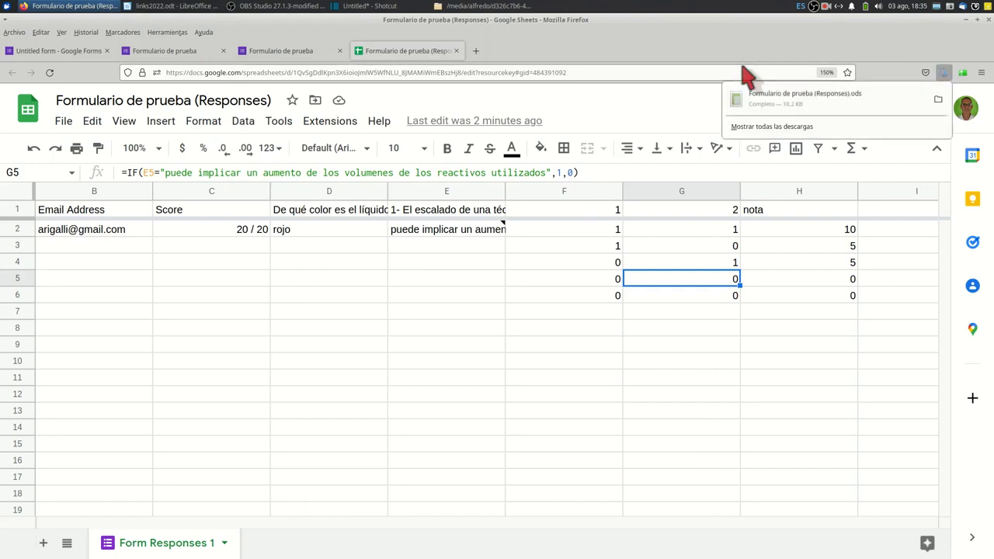
pyautogui.click(829, 109)
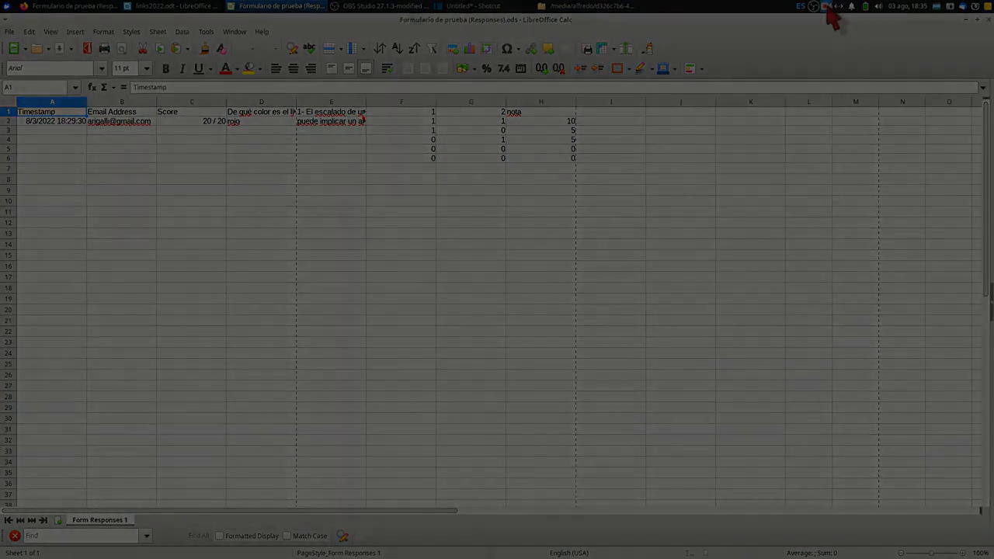
pyautogui.rightClick(826, 7)
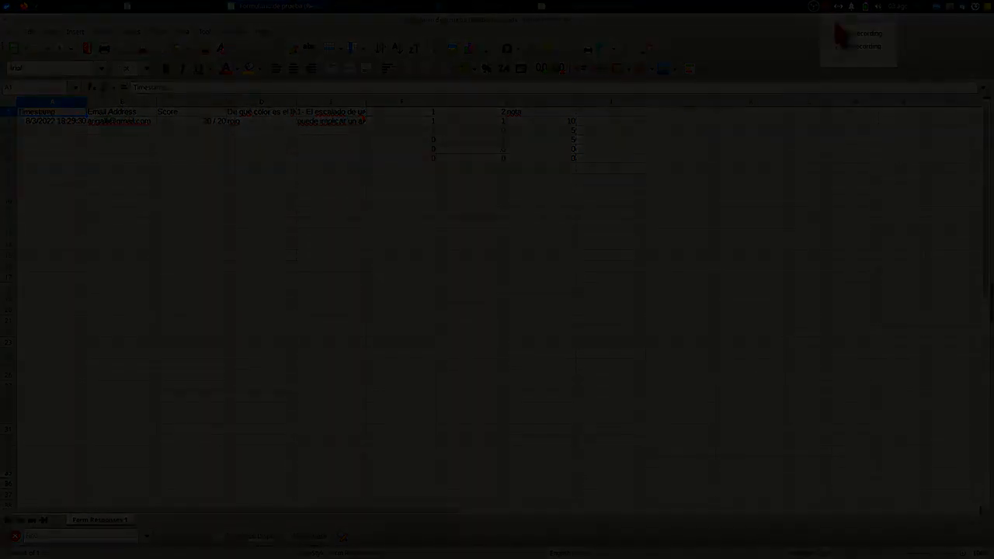